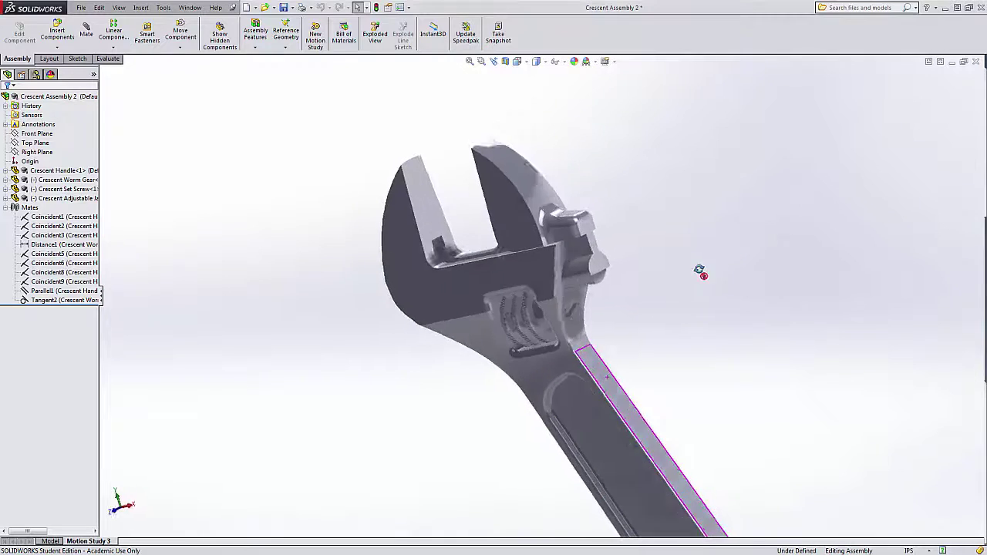
- Examine the wrench assembly, highlighting the Crescent Handle and the Crescent Worm Gear to identify each part
ctrl+middle_drag(617, 185, 609, 194)
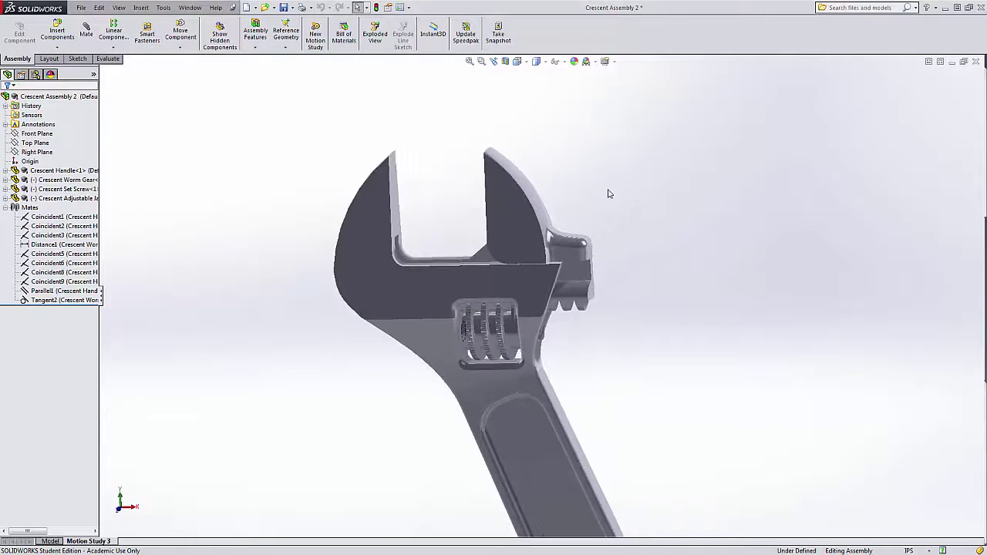
middle_drag(634, 346, 609, 286)
scroll(593, 348, down, 2)
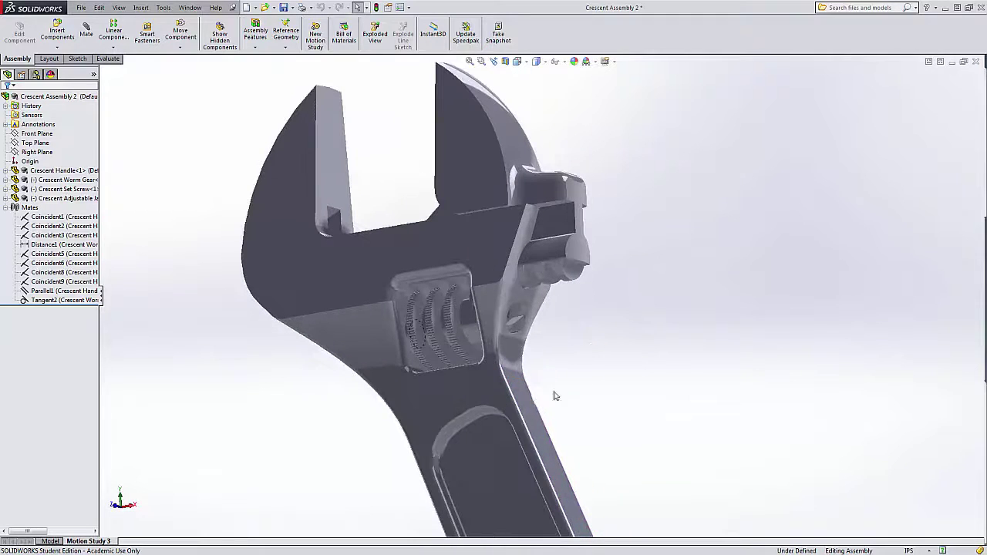
click(482, 453)
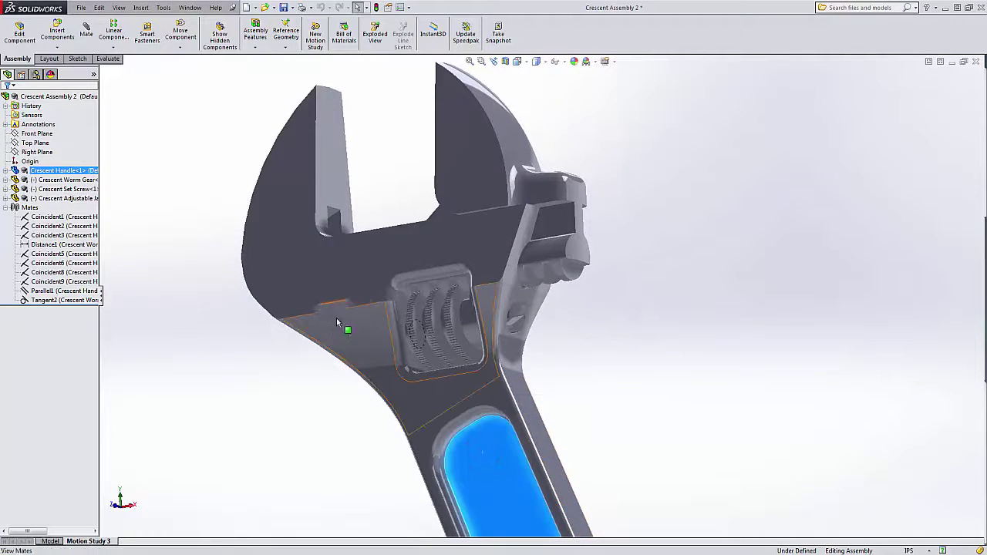
click(67, 171)
scroll(754, 375, up, 3)
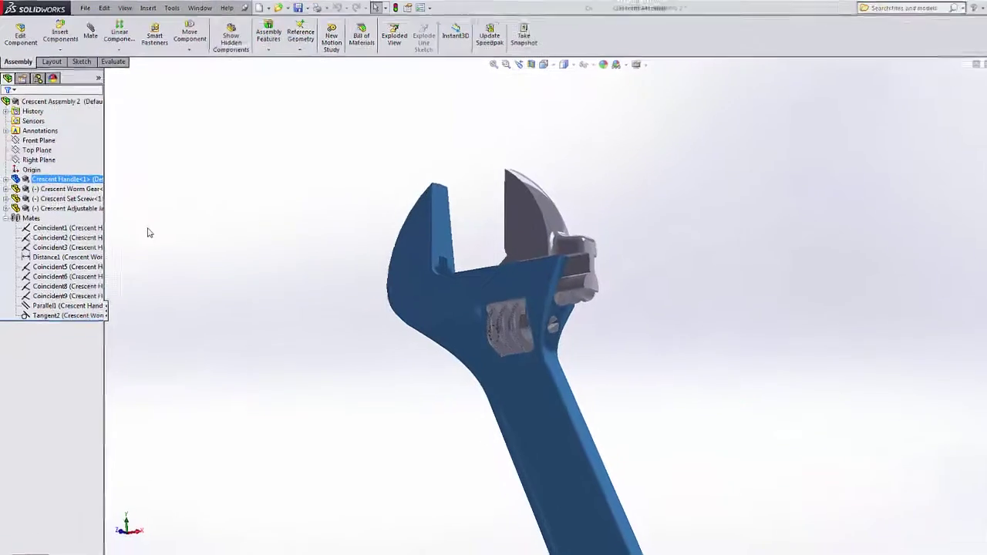
click(99, 189)
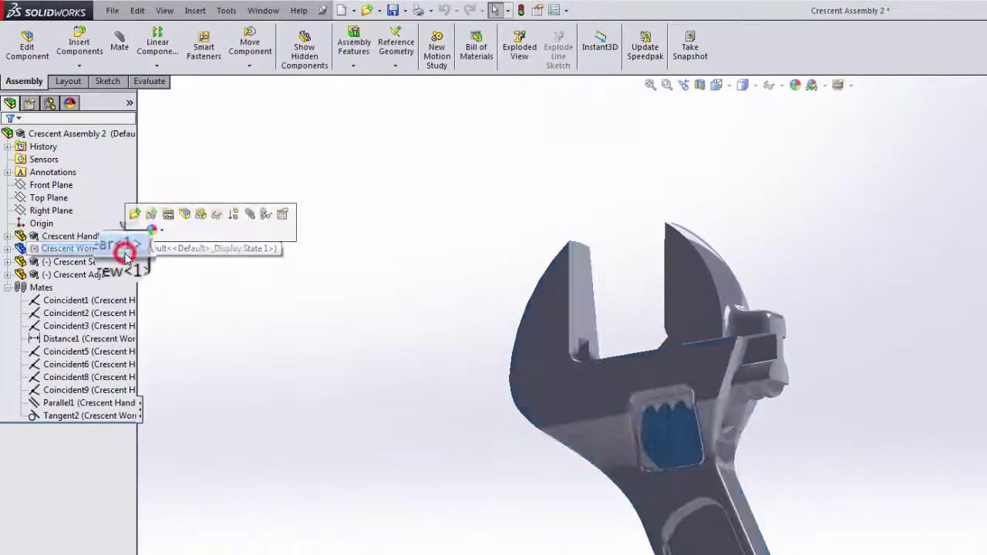
mouse_move(508, 464)
middle_down()
mouse_move(491, 511)
mouse_move(568, 502)
mouse_move(537, 516)
mouse_move(497, 472)
middle_up()
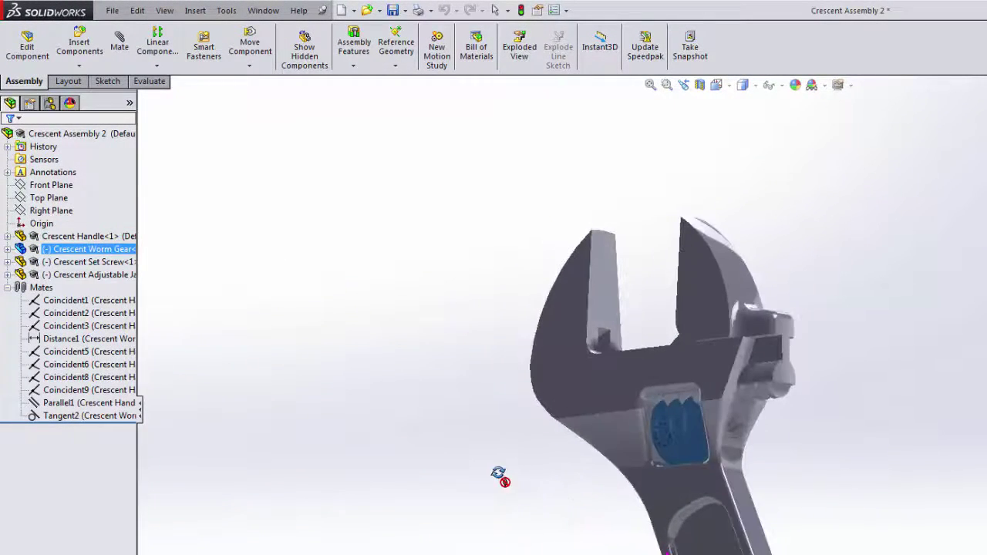
- Highlight the Crescent Set Screw and the Crescent Adjustable Jaw and examine where each sits in the wrench
click(109, 262)
middle_drag(458, 427, 575, 522)
scroll(717, 451, down, 5)
scroll(586, 501, up, 5)
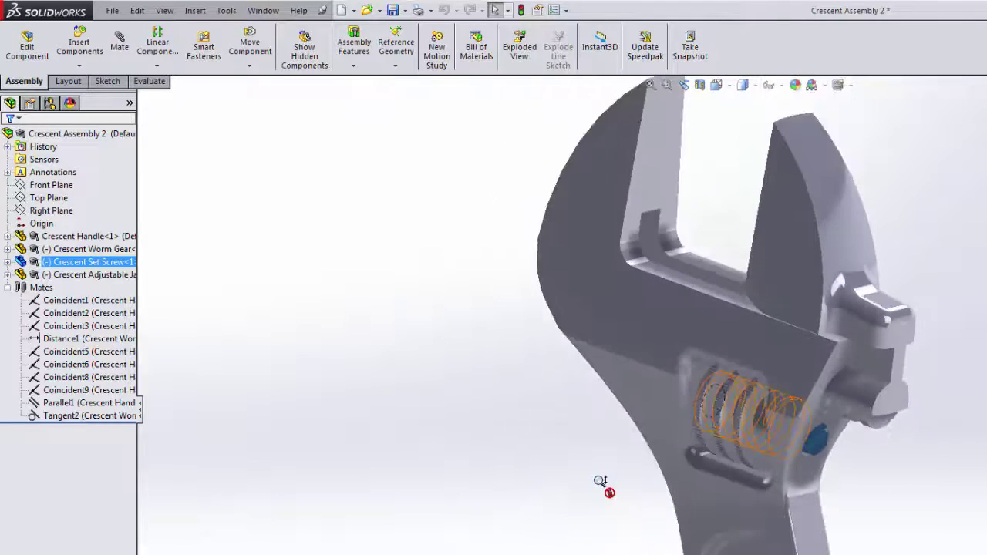
click(129, 275)
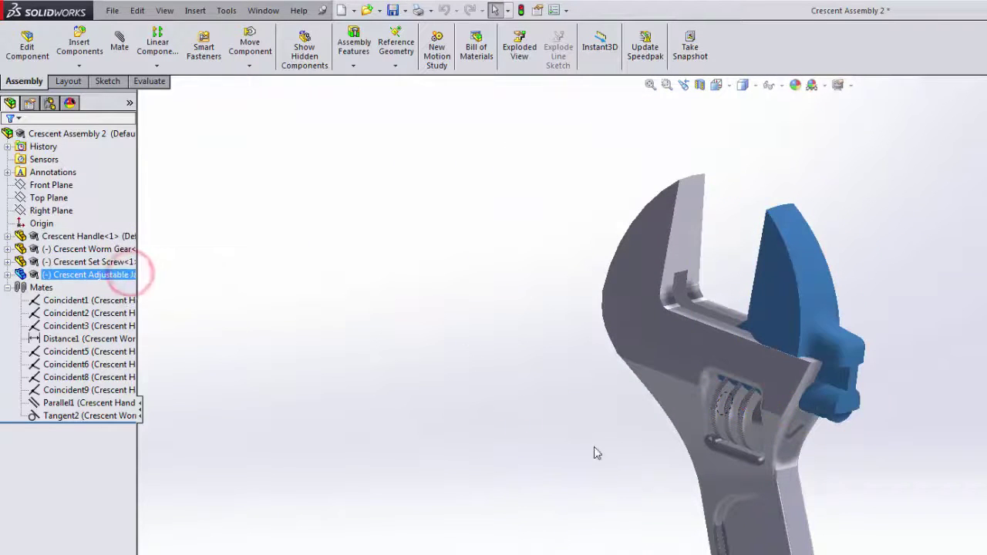
middle_drag(595, 452, 657, 451)
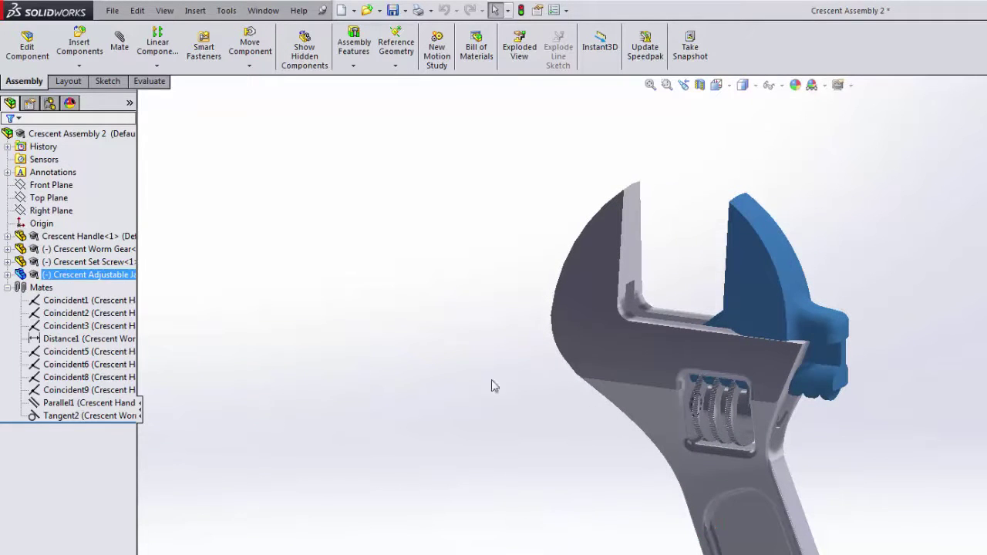
- Highlight the handle, set screw and worm gear in turn and examine the worm gear's threads up close
click(85, 236)
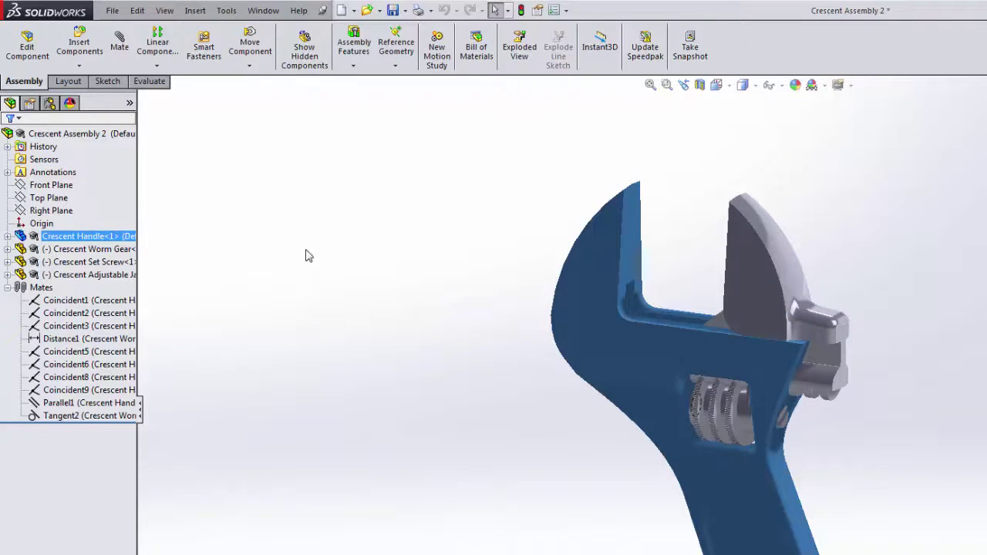
click(103, 264)
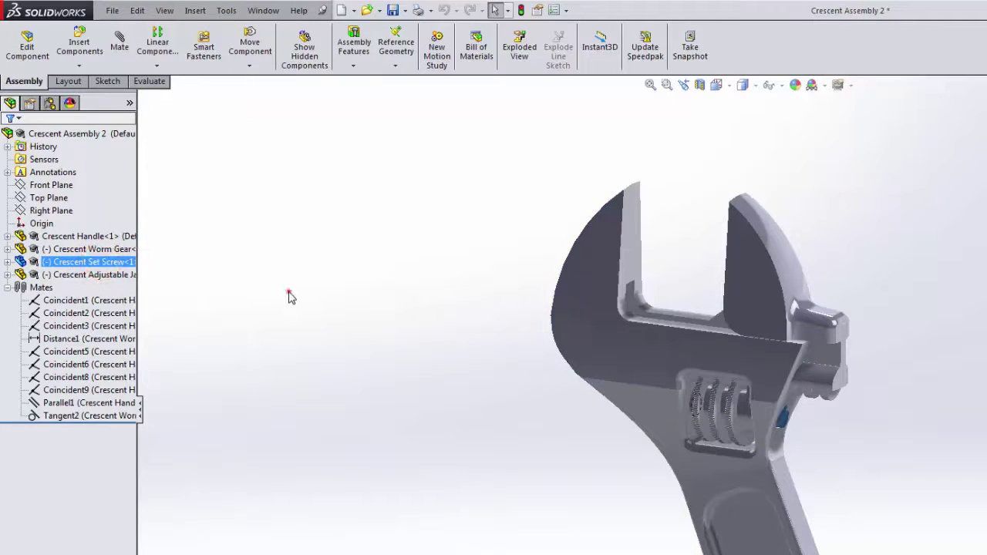
click(289, 292)
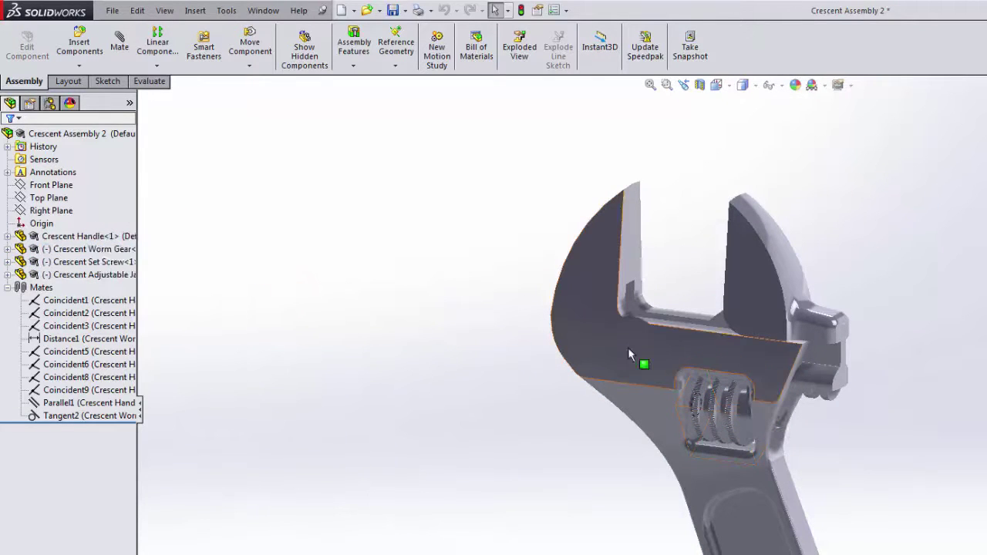
click(124, 248)
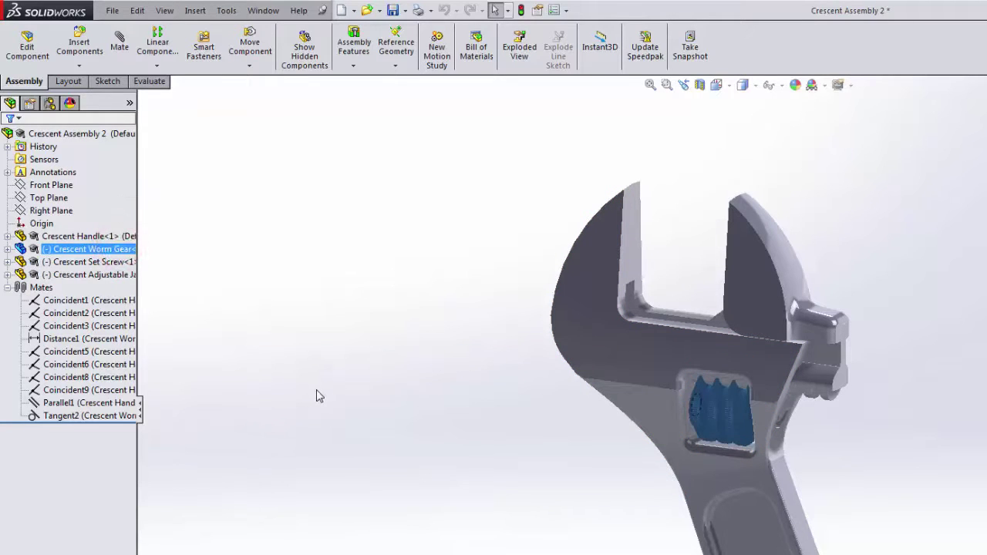
middle_drag(451, 456, 493, 424)
scroll(728, 381, down, 5)
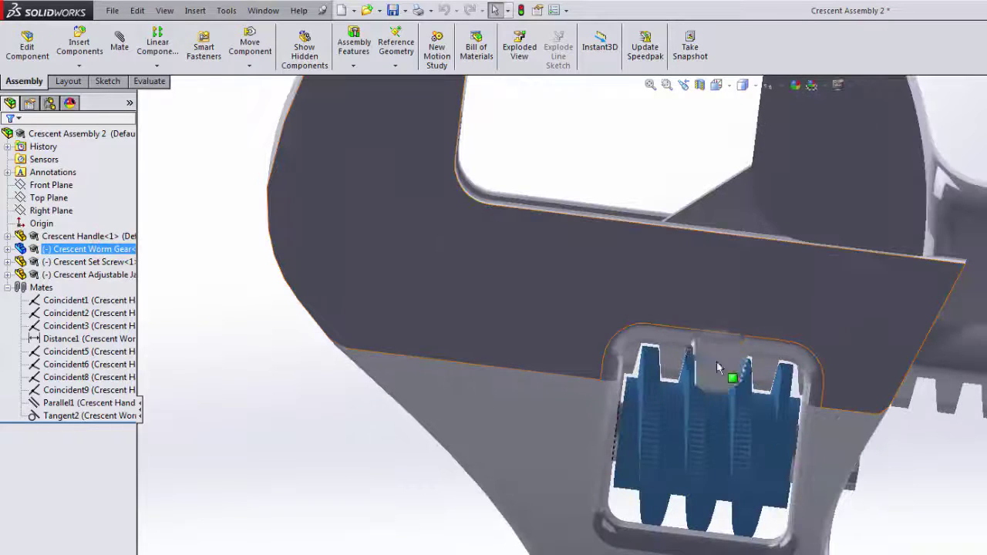
drag(716, 361, 700, 386)
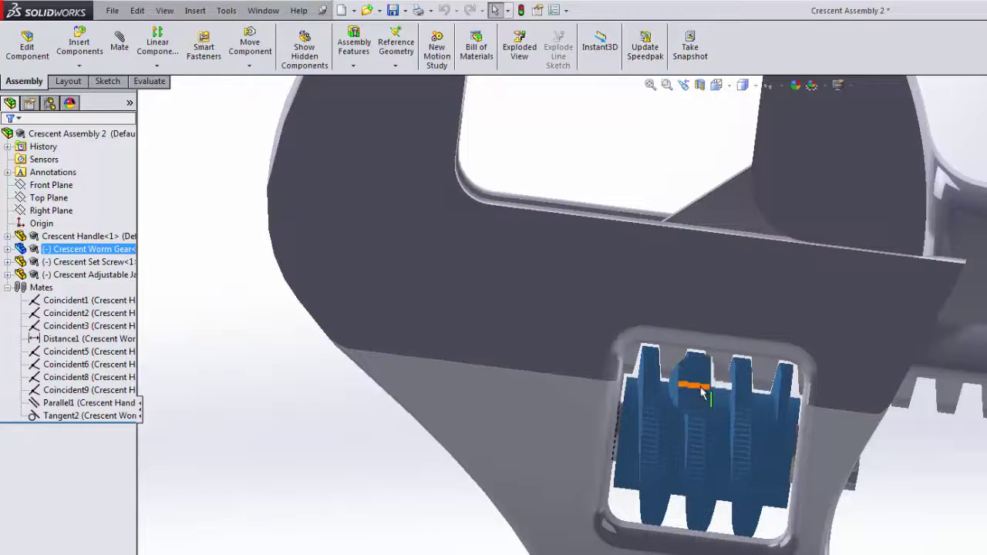
scroll(701, 452, up, 8)
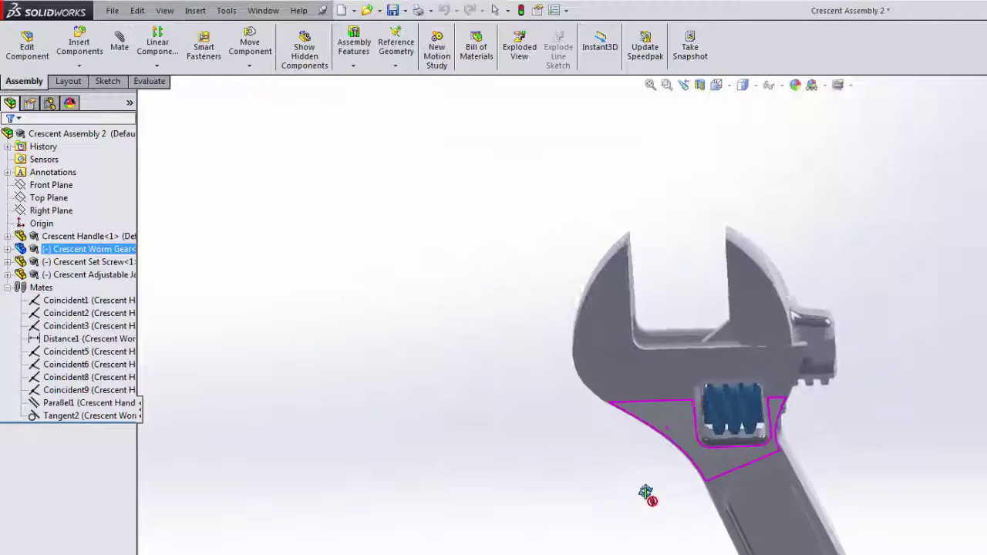
middle_drag(645, 493, 650, 458)
- Highlight the adjustable jaw and handle, and examine how the jaw's teeth mesh with the worm gear
ctrl+click(98, 275)
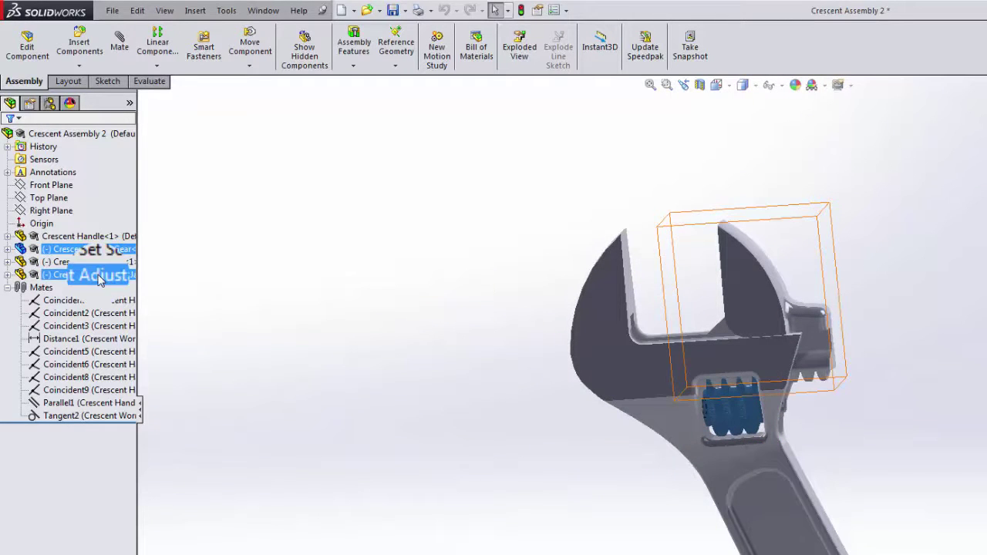
click(99, 275)
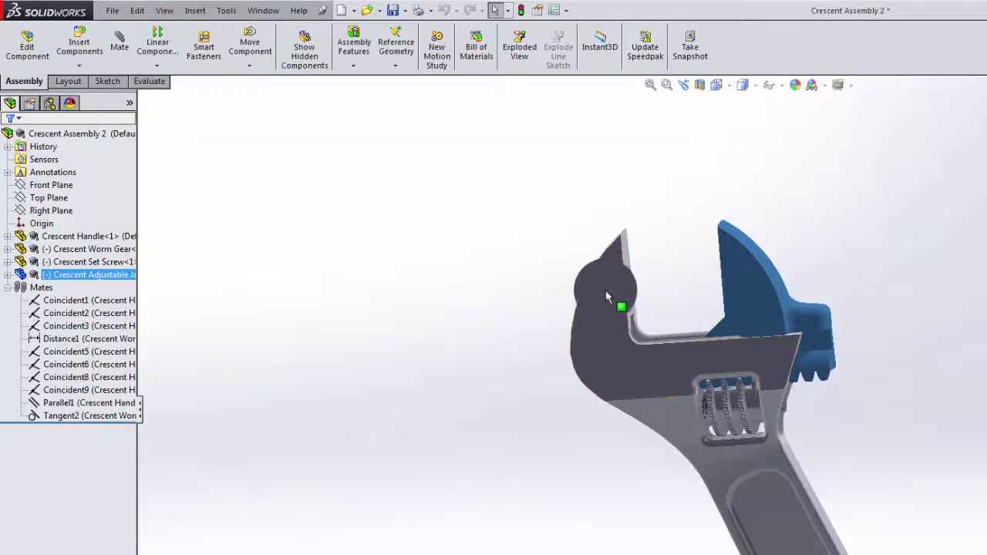
click(81, 236)
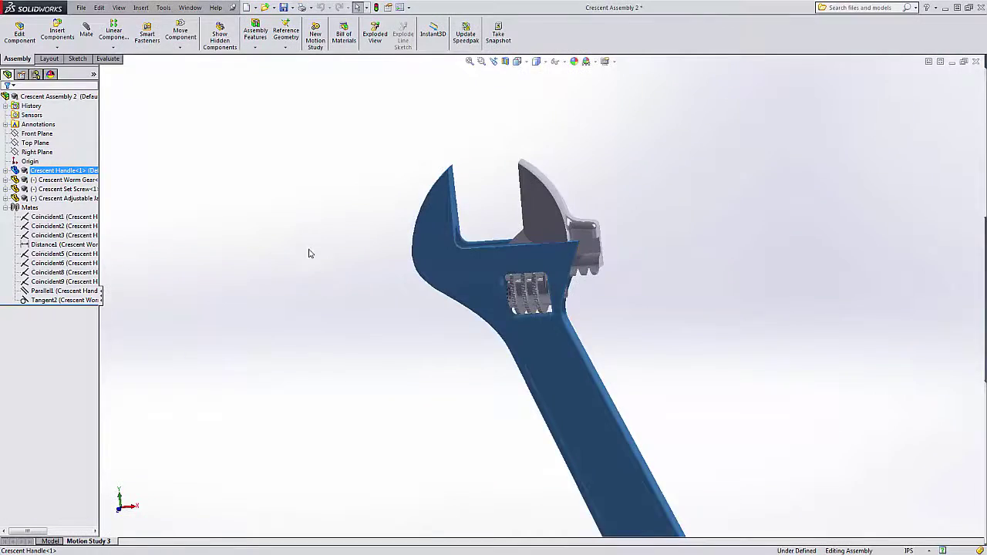
scroll(620, 297, down, 8)
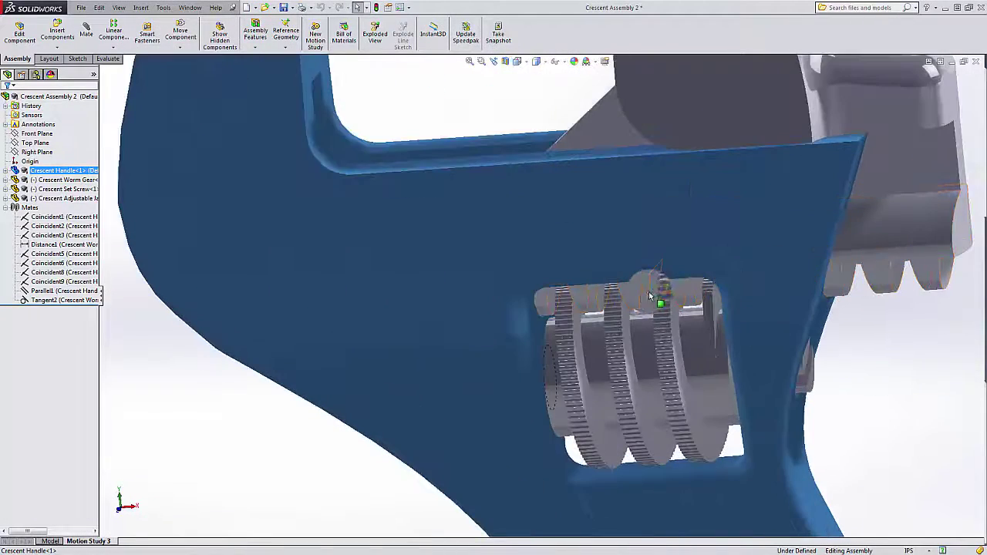
middle_drag(638, 299, 643, 269)
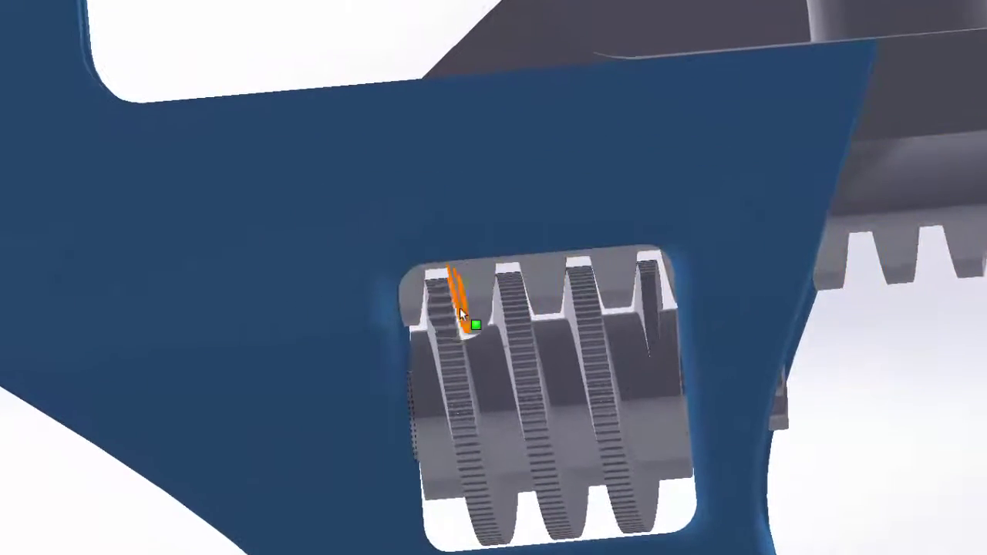
scroll(618, 301, up, 6)
middle_drag(529, 138, 511, 159)
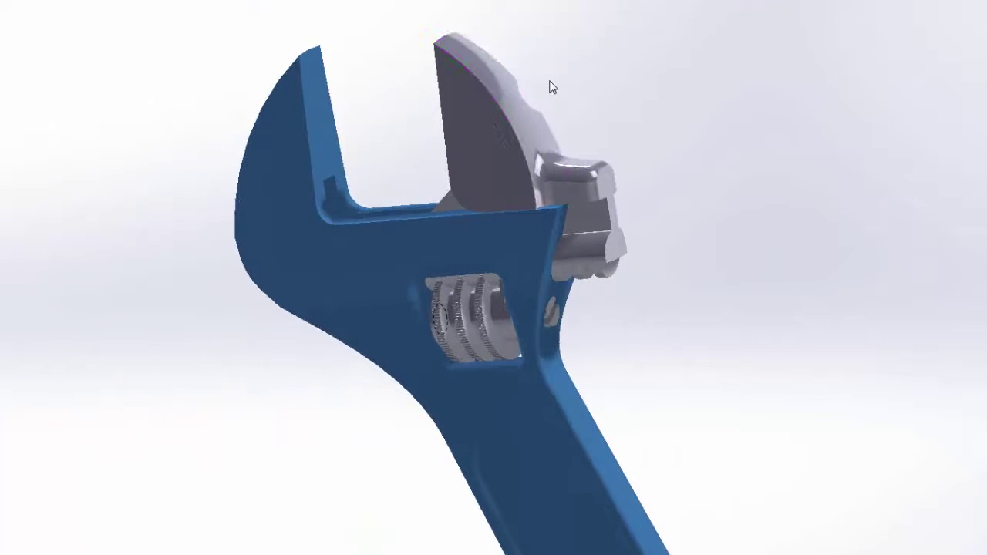
scroll(551, 87, down, 2)
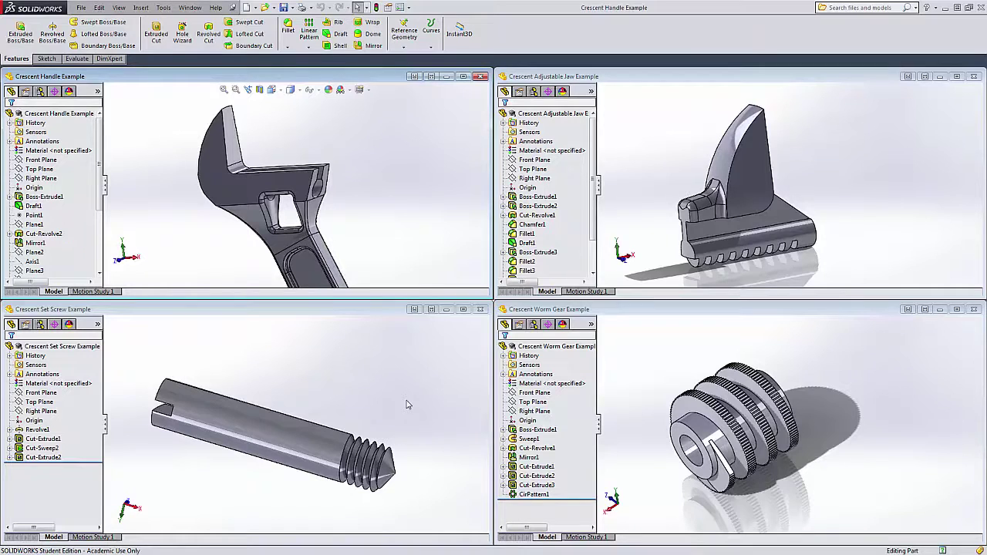
- Create a new assembly from the open parts using the assembly template
click(256, 8)
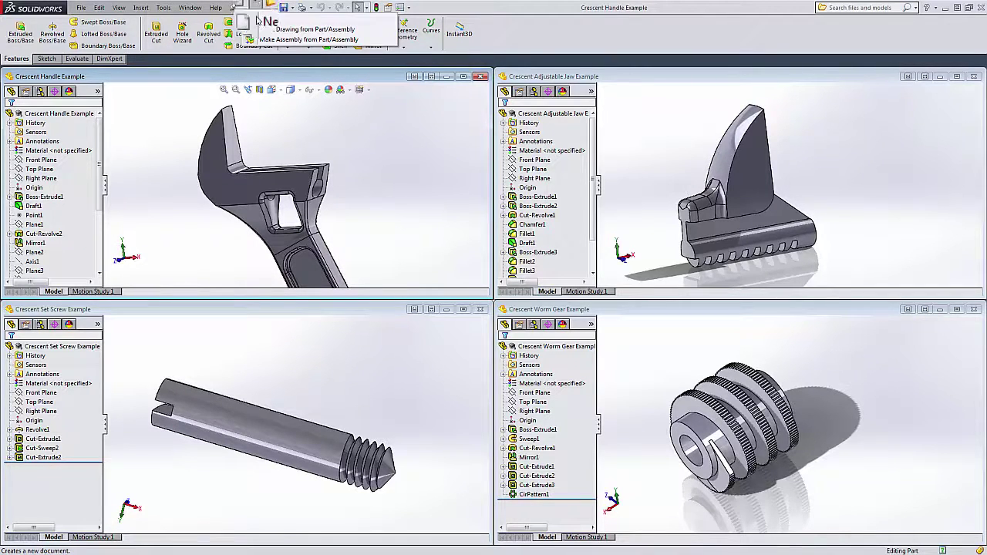
click(284, 40)
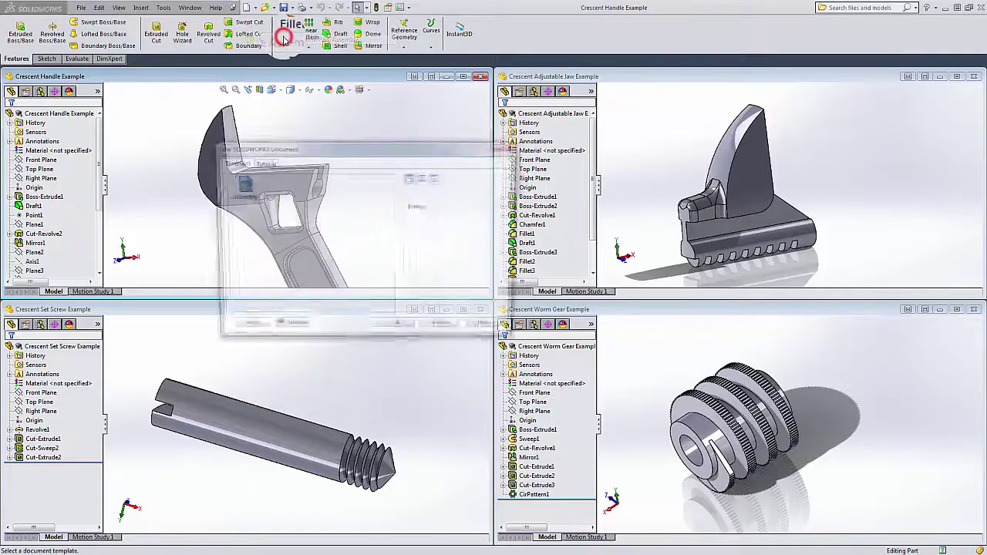
click(397, 329)
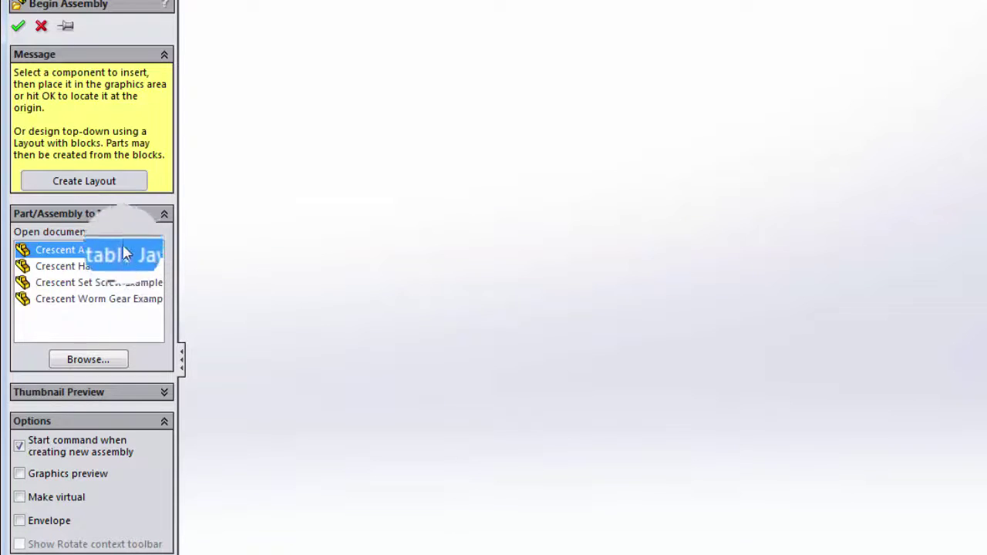
- Insert the Crescent Handle Example part as the assembly's first component and check its fixed or float option
click(73, 266)
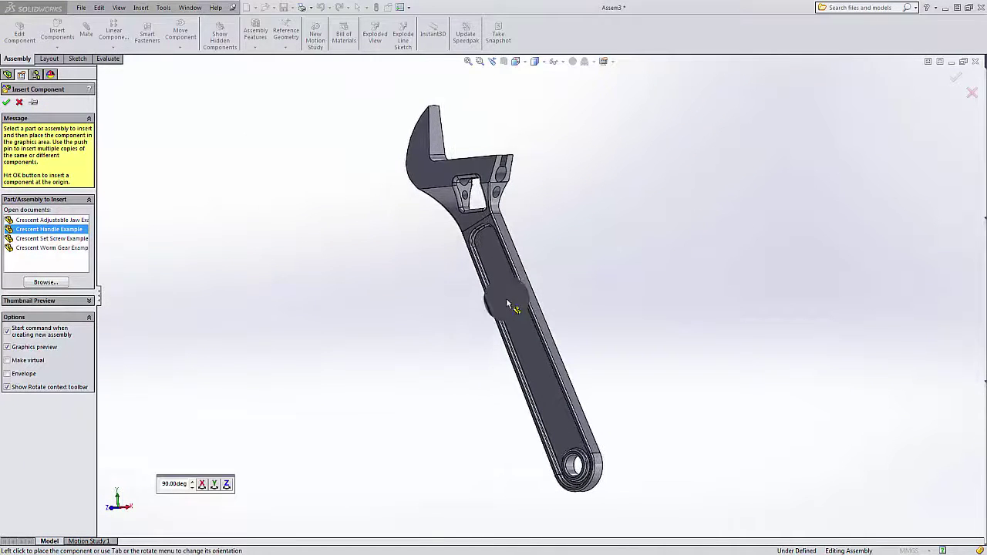
click(501, 302)
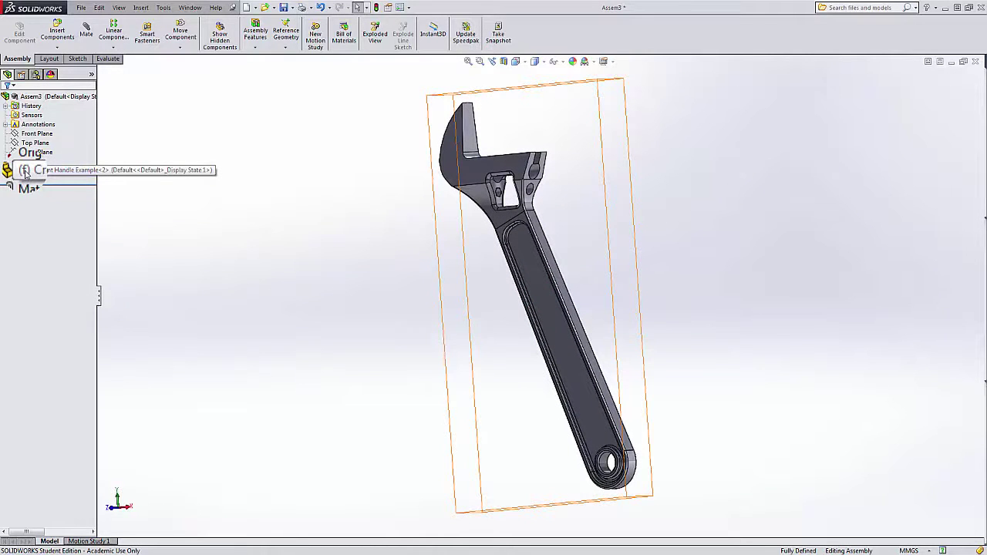
right_click(25, 173)
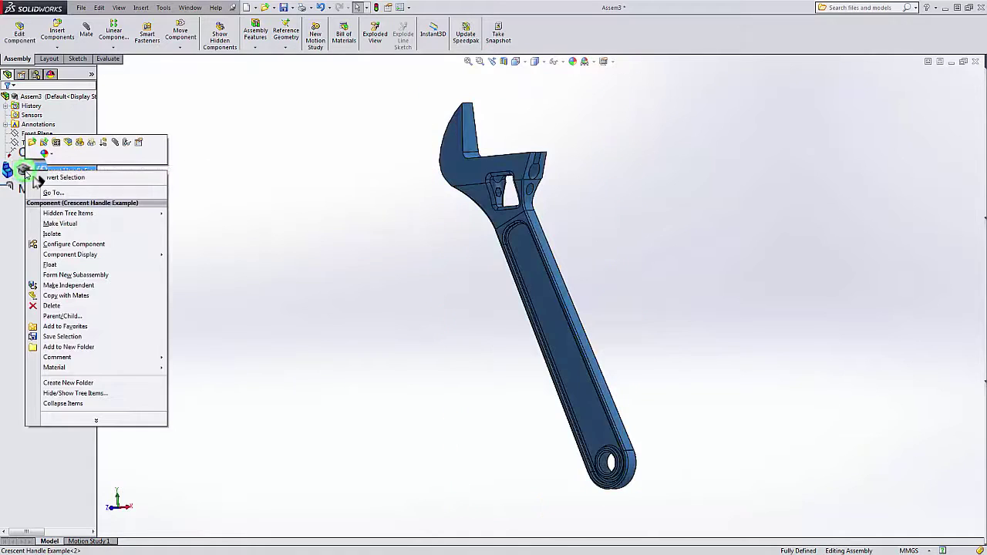
click(345, 204)
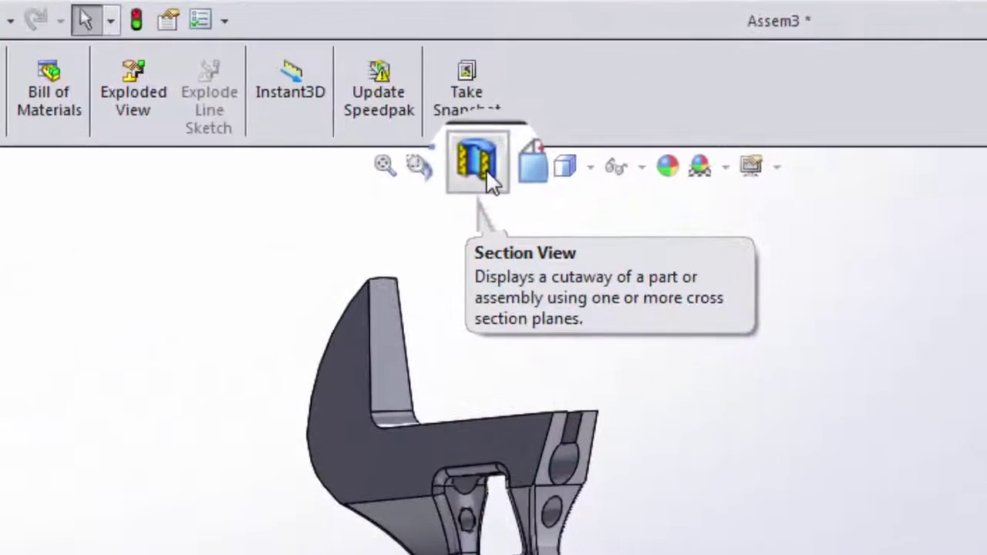
- Preview section cuts on the assembly's Top, Right and Front Planes, offsetting the Right cut -8 mm and the Front cut 76 mm
click(486, 169)
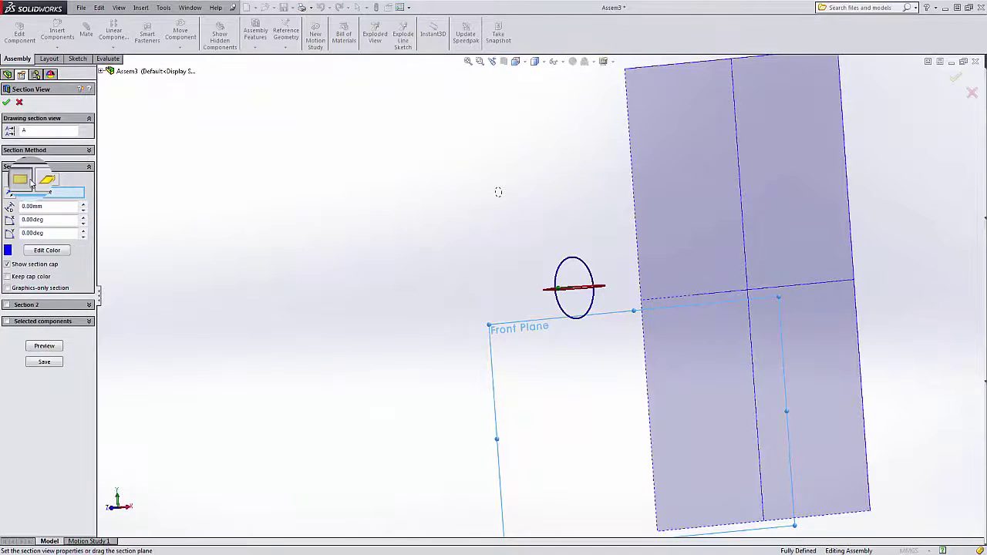
click(40, 181)
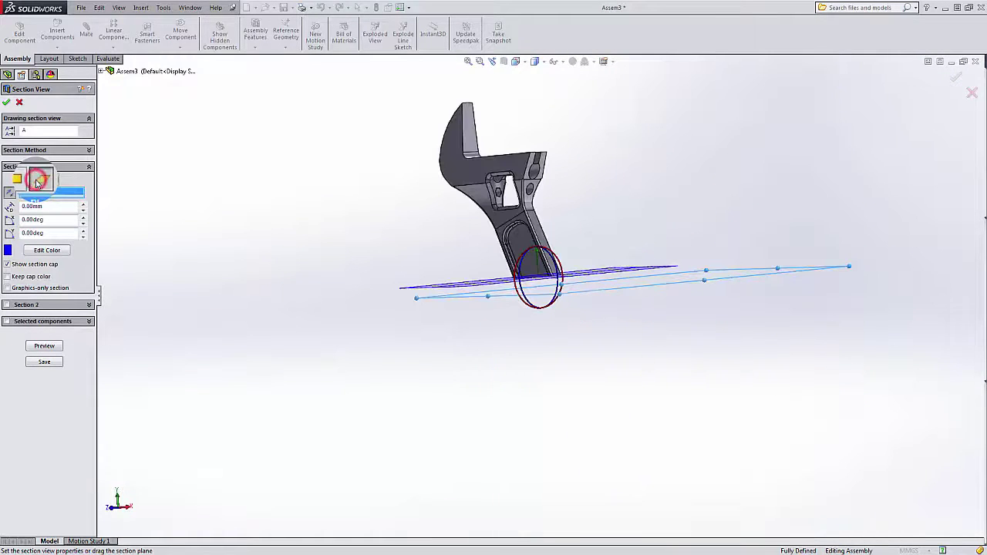
click(52, 180)
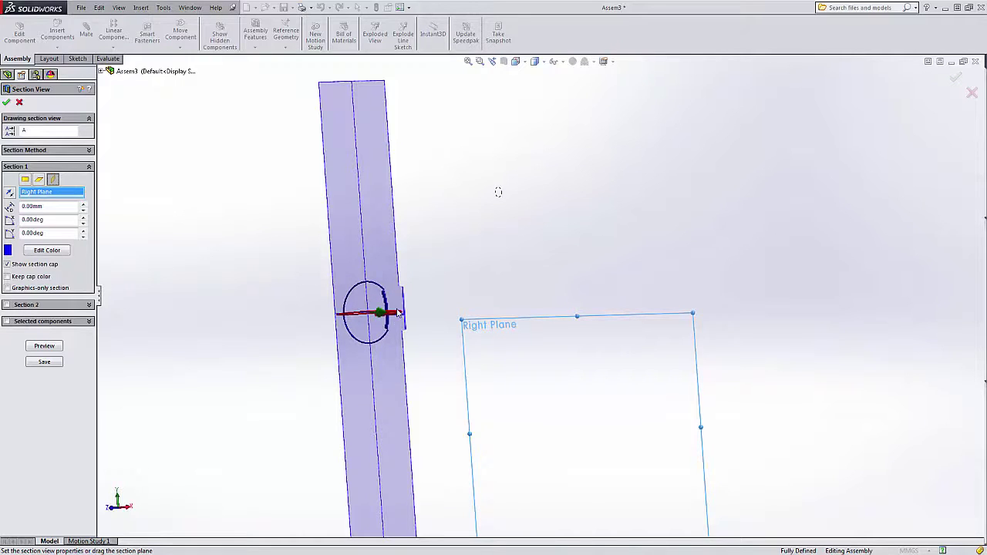
drag(402, 313, 370, 312)
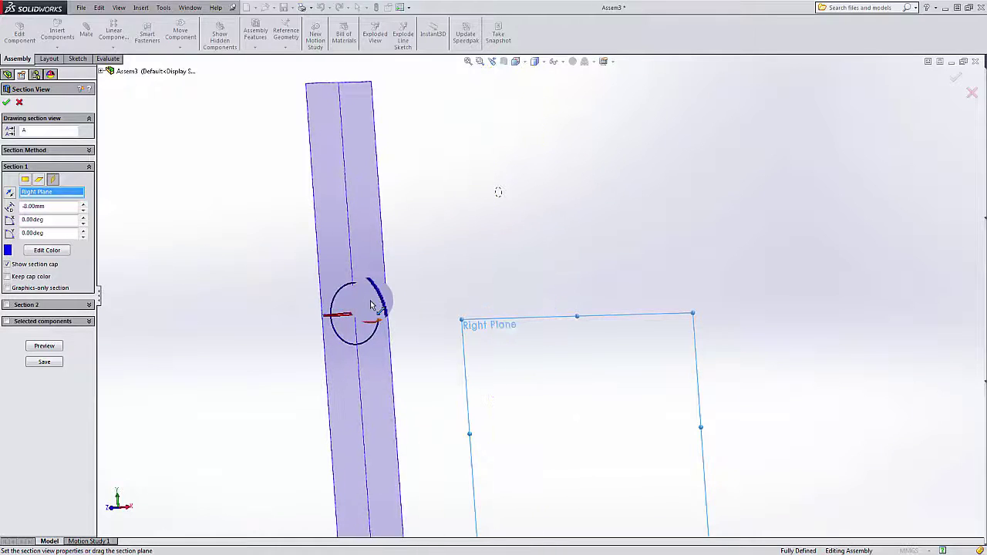
click(25, 179)
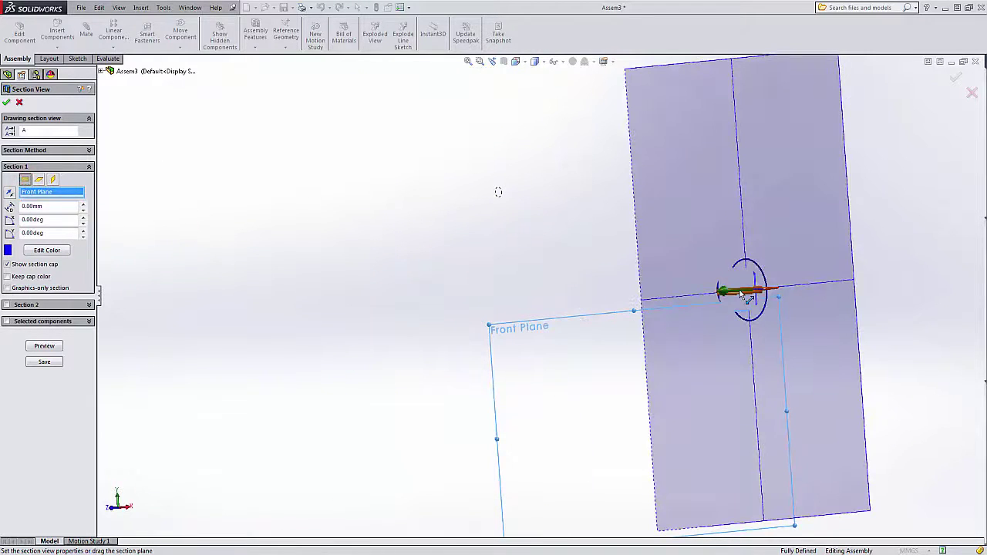
drag(738, 295, 563, 306)
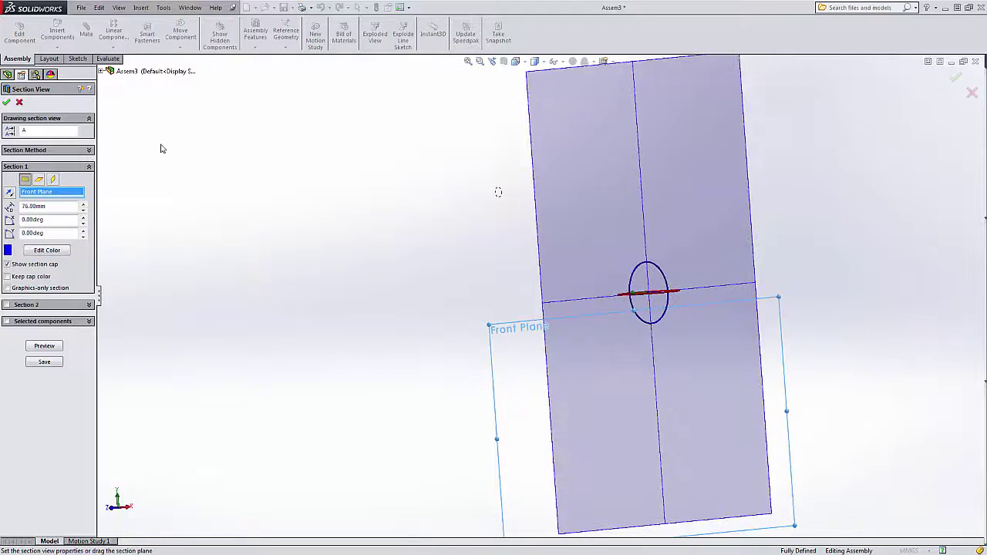
click(19, 101)
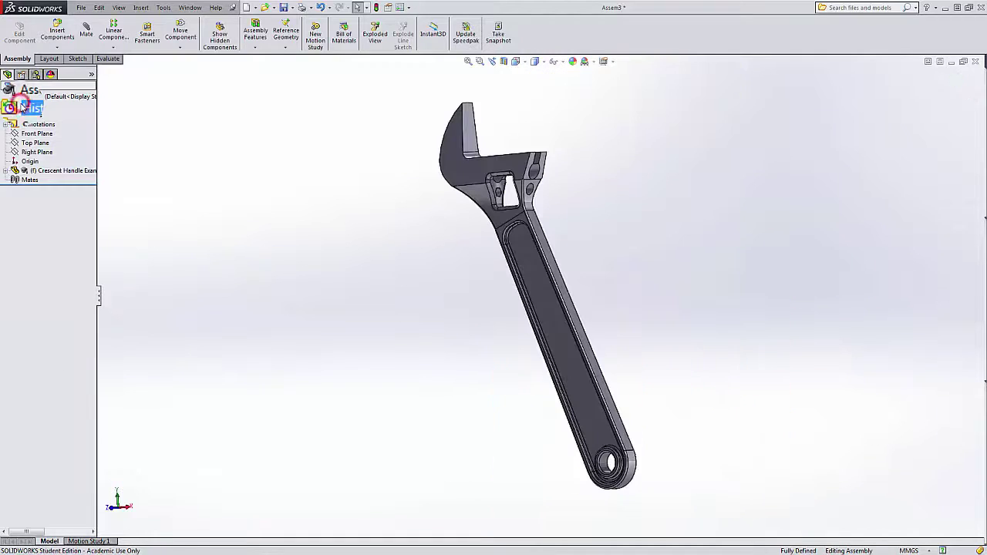
- Float the handle component and mate its Front Plane coincident with the assembly's Front Plane
right_click(39, 172)
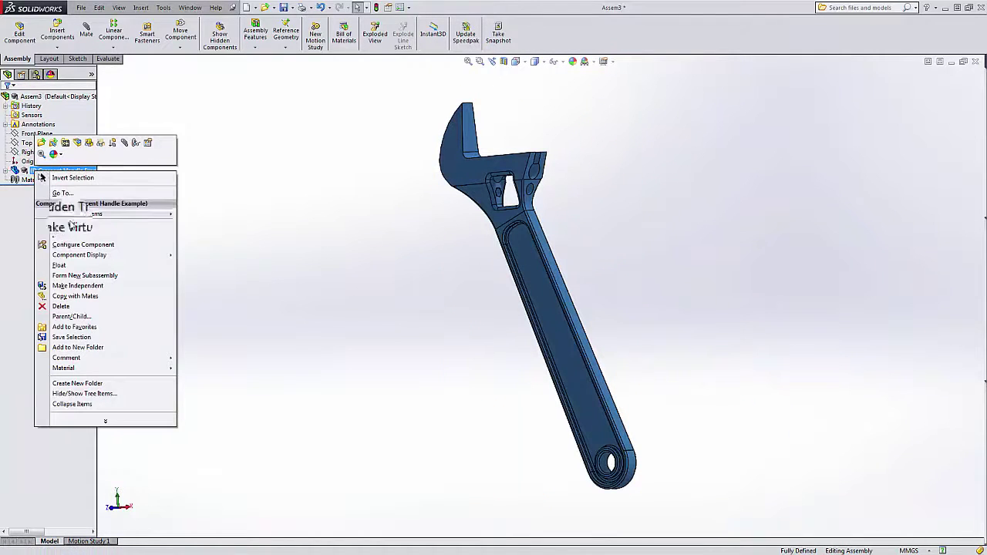
click(66, 266)
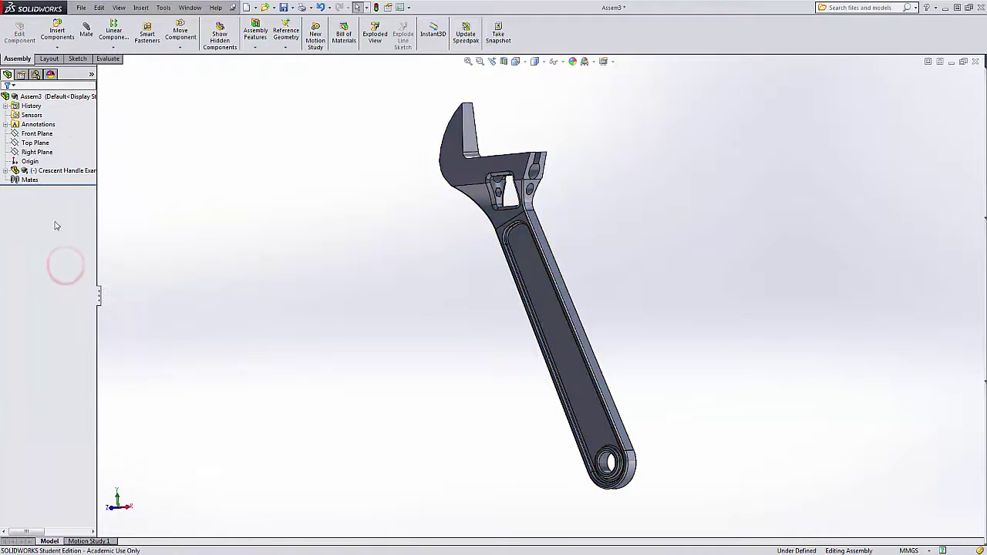
click(86, 29)
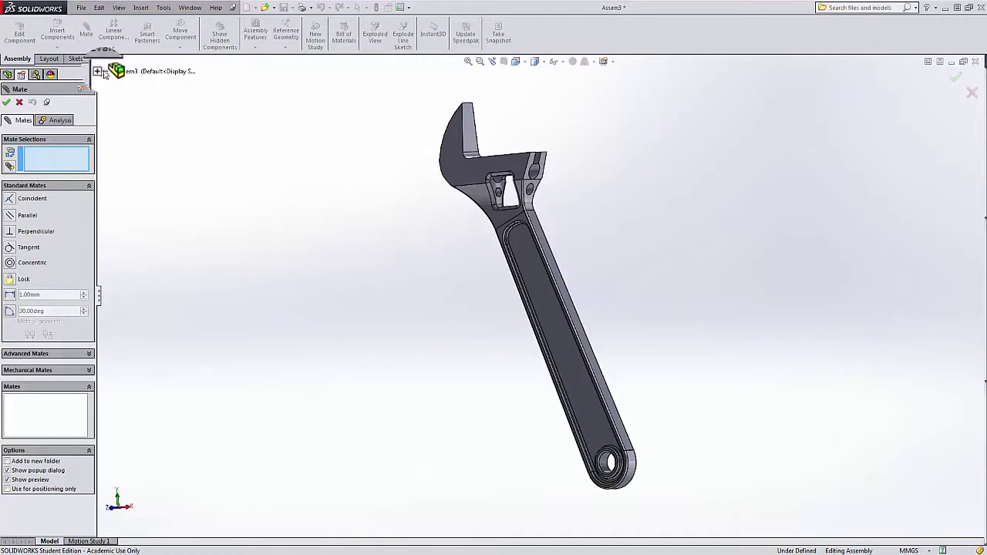
click(100, 71)
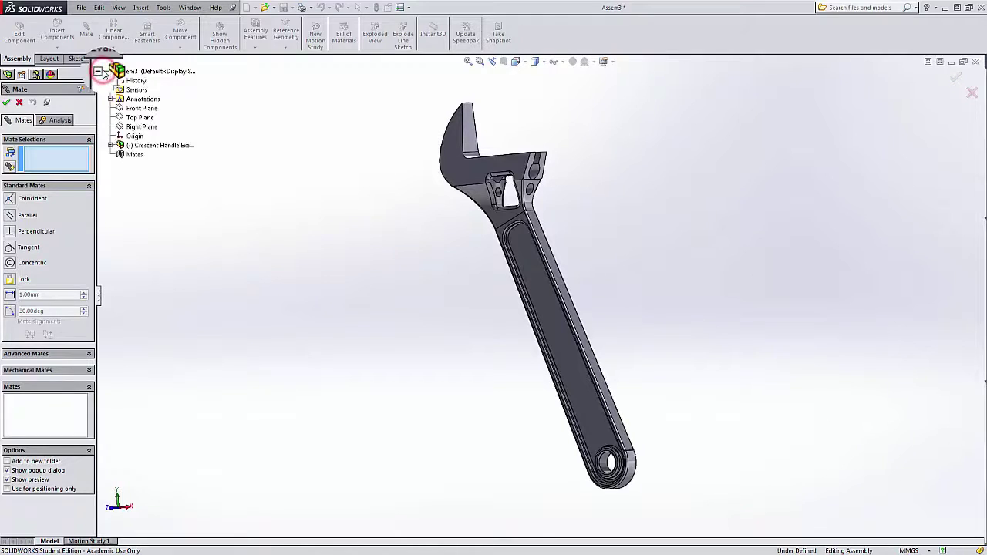
click(108, 144)
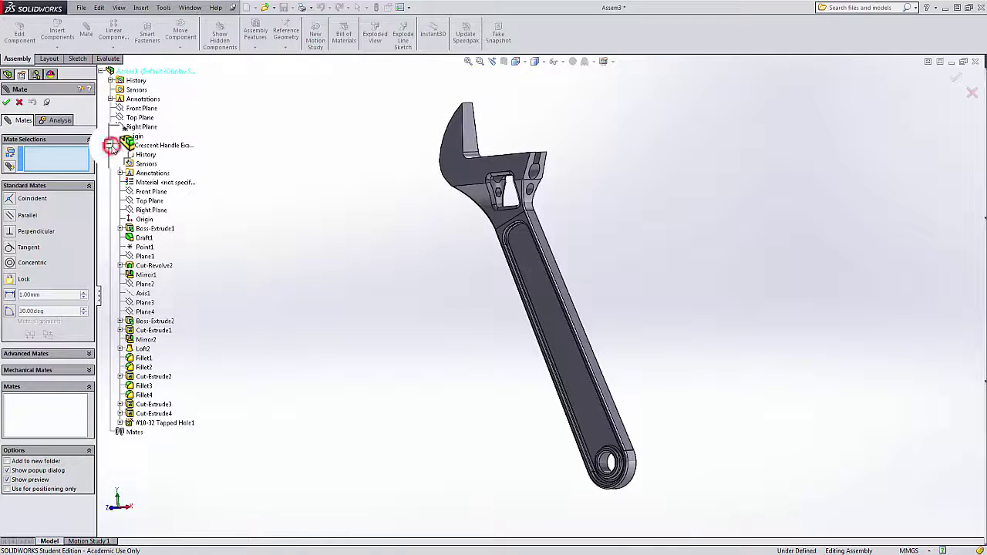
click(155, 194)
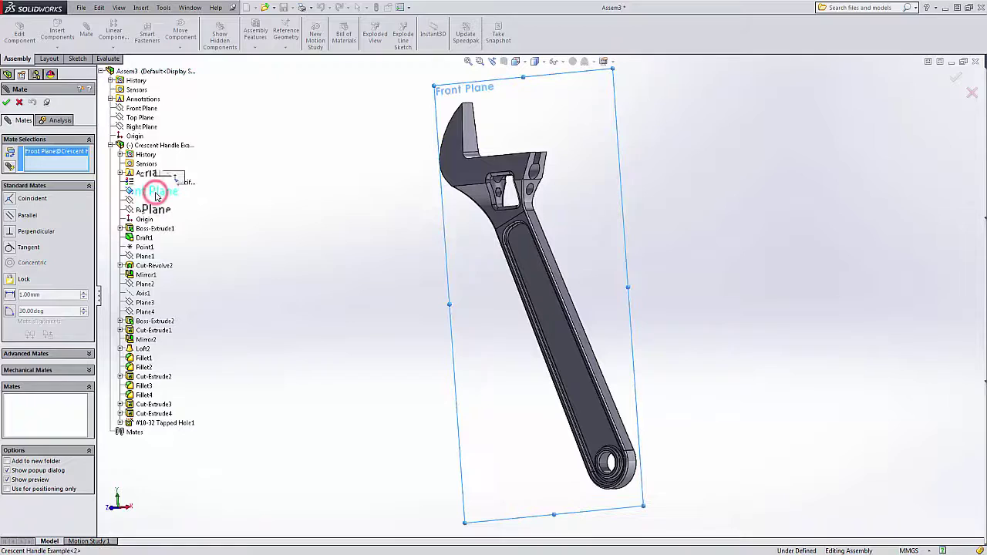
click(137, 109)
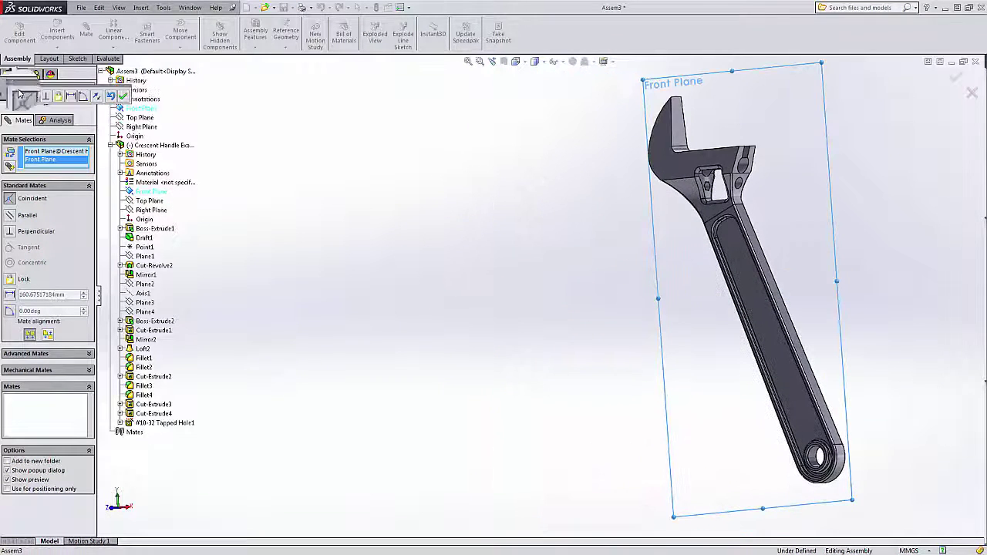
click(7, 103)
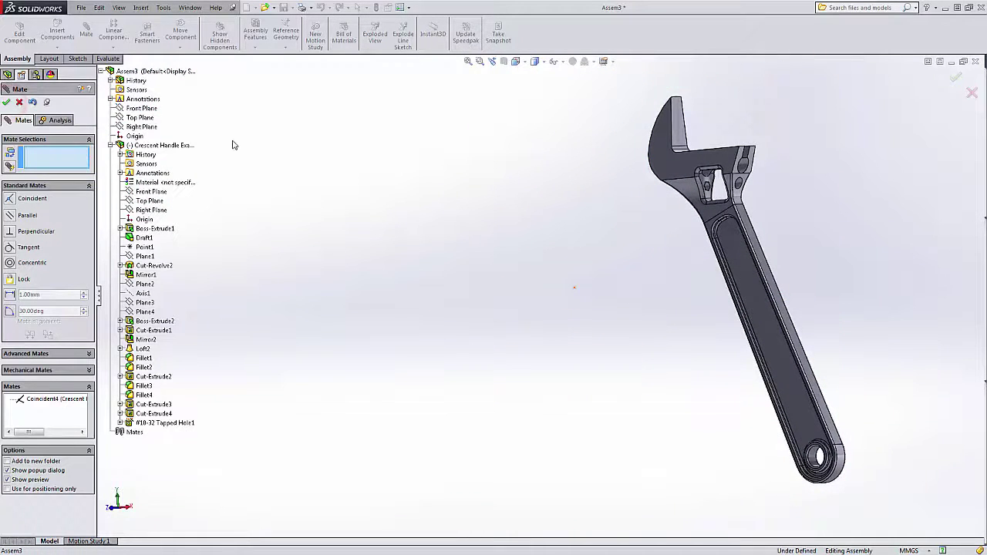
- Add coincident mates joining the handle's Top and Right Planes to the assembly's matching Top and Right Planes
click(140, 118)
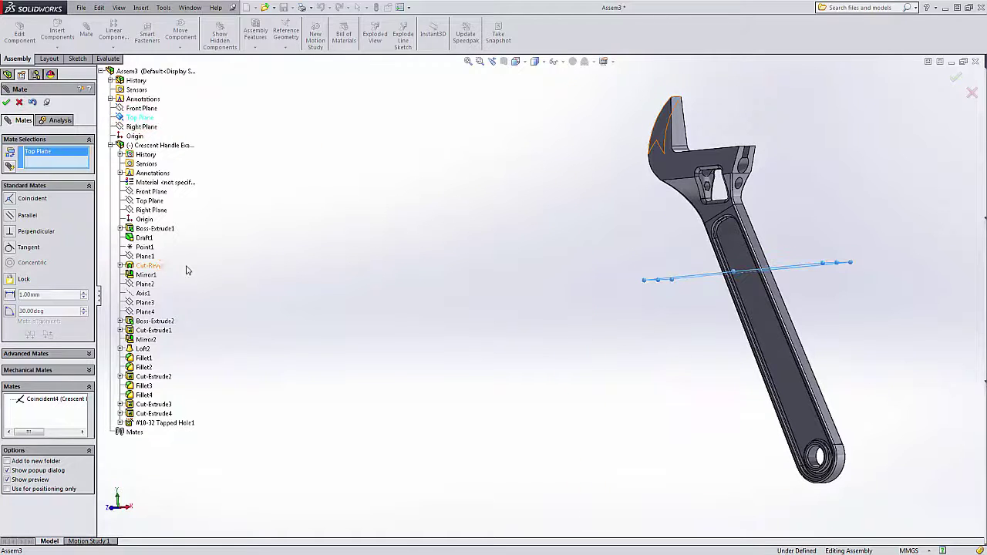
click(150, 201)
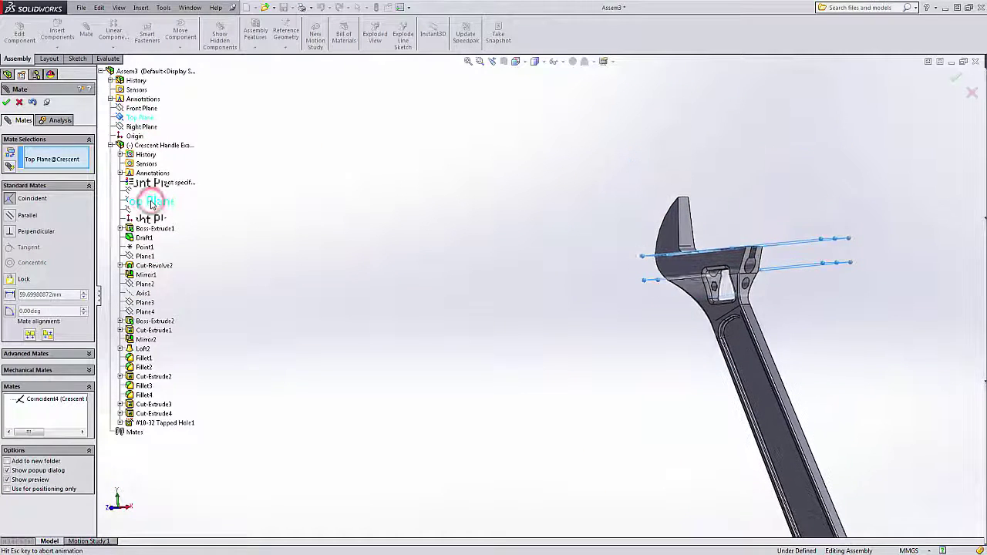
click(7, 102)
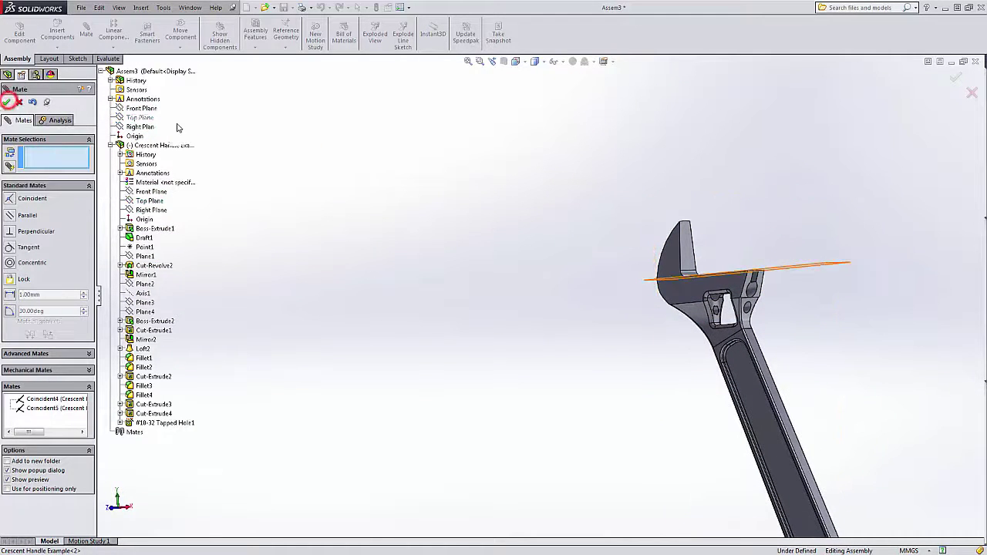
click(142, 127)
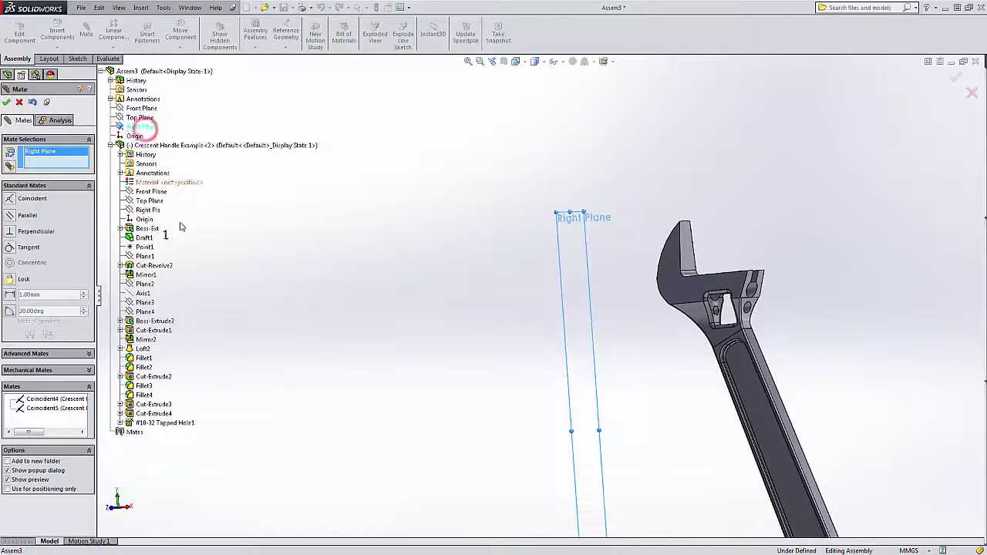
click(148, 212)
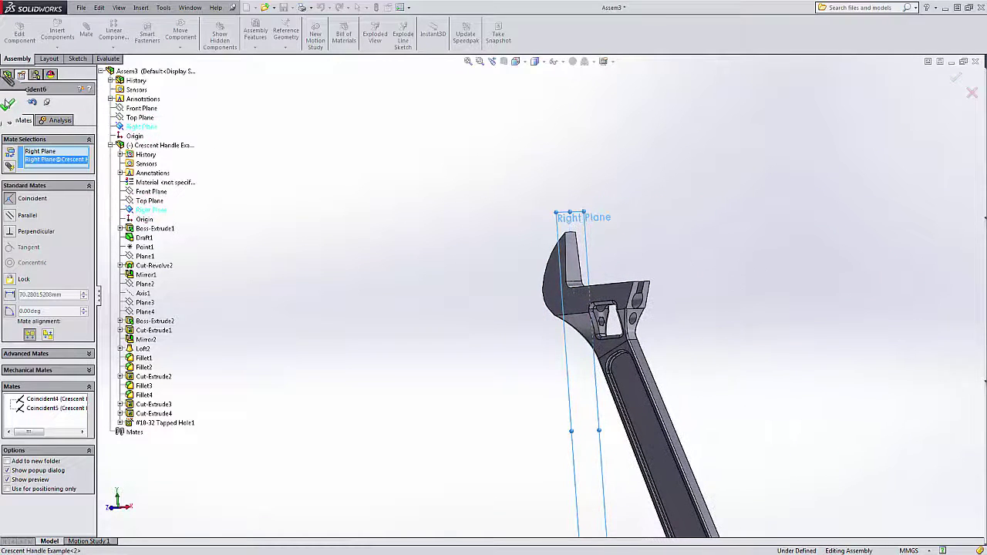
click(8, 102)
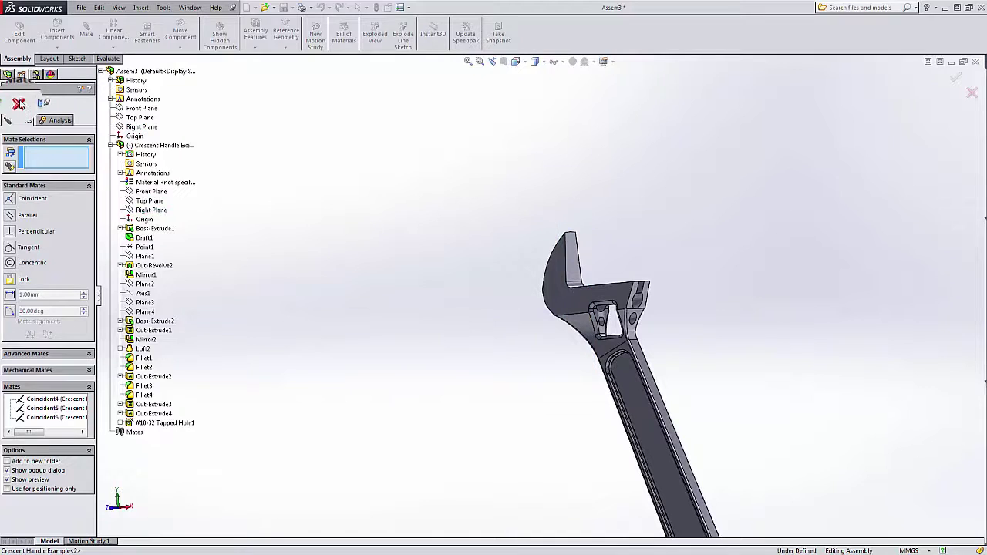
click(8, 103)
- Preview section views through the mated handle on the Front, Top and Right Planes and close the section tool
click(503, 59)
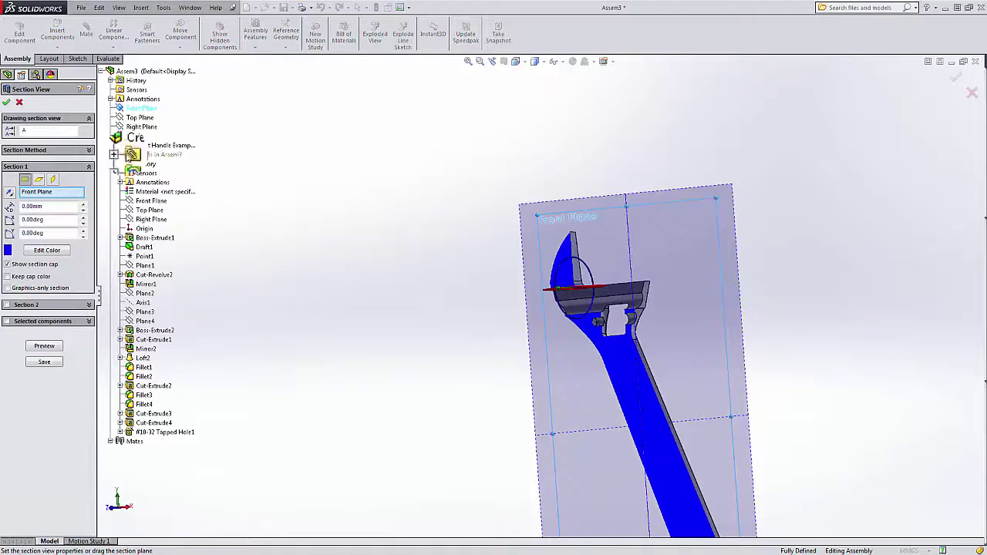
click(50, 181)
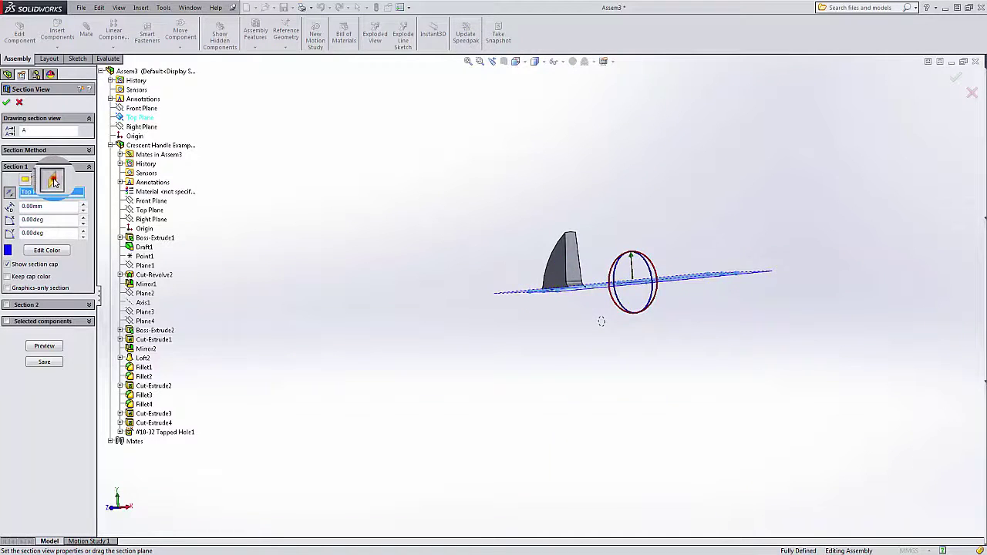
click(53, 180)
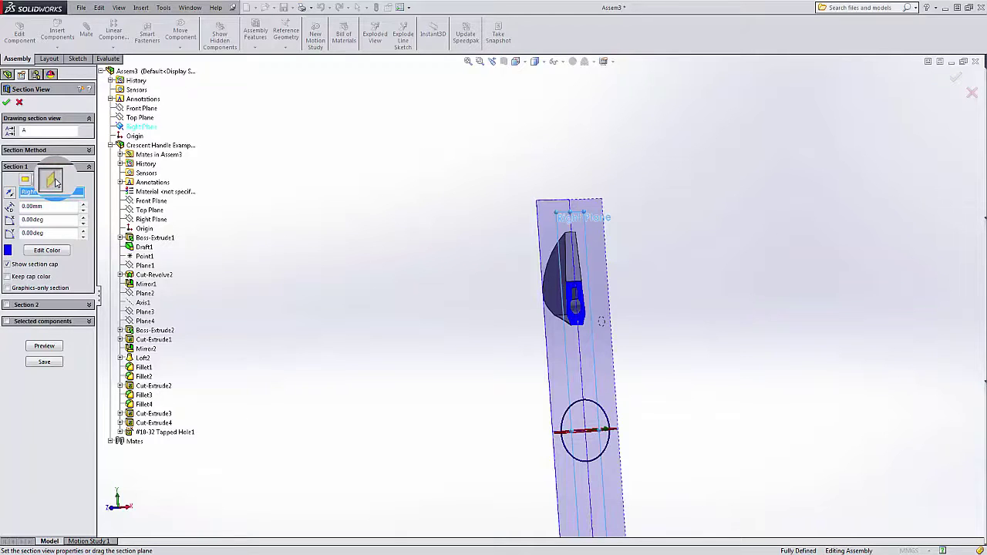
click(9, 102)
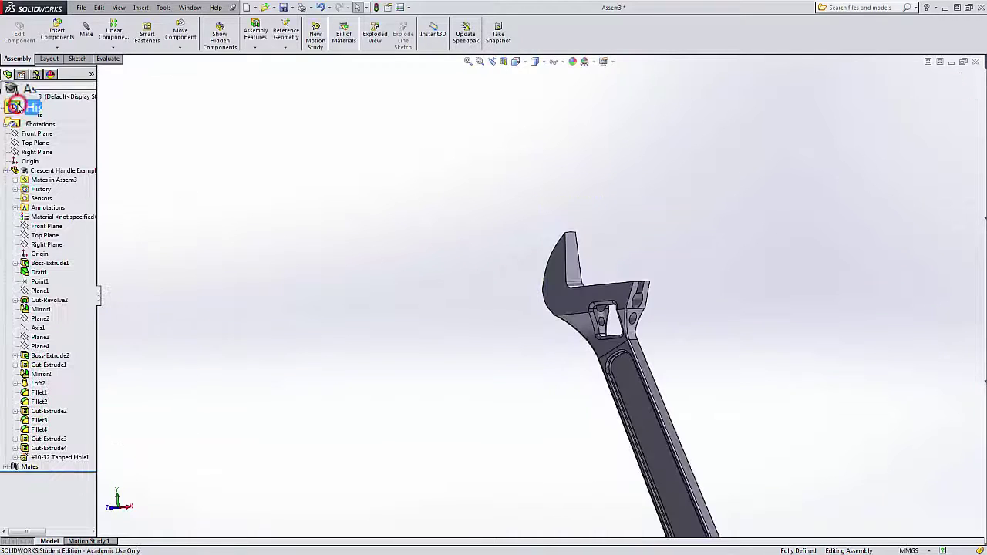
- Insert the Crescent Set Screw Example part and place it in free space beside the handle's head
scroll(467, 328, up, 3)
scroll(605, 347, down, 6)
scroll(600, 340, up, 4)
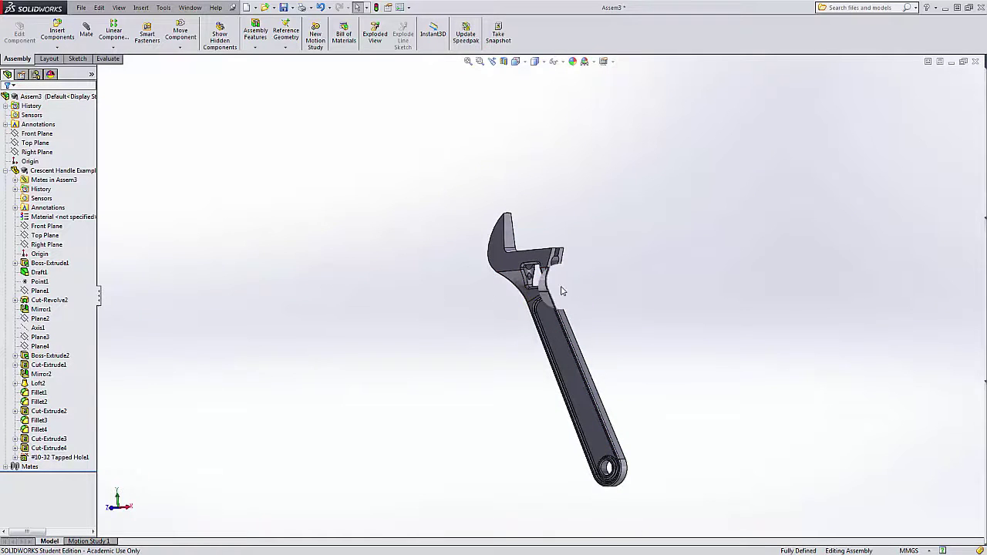
scroll(562, 291, down, 3)
drag(551, 232, 569, 230)
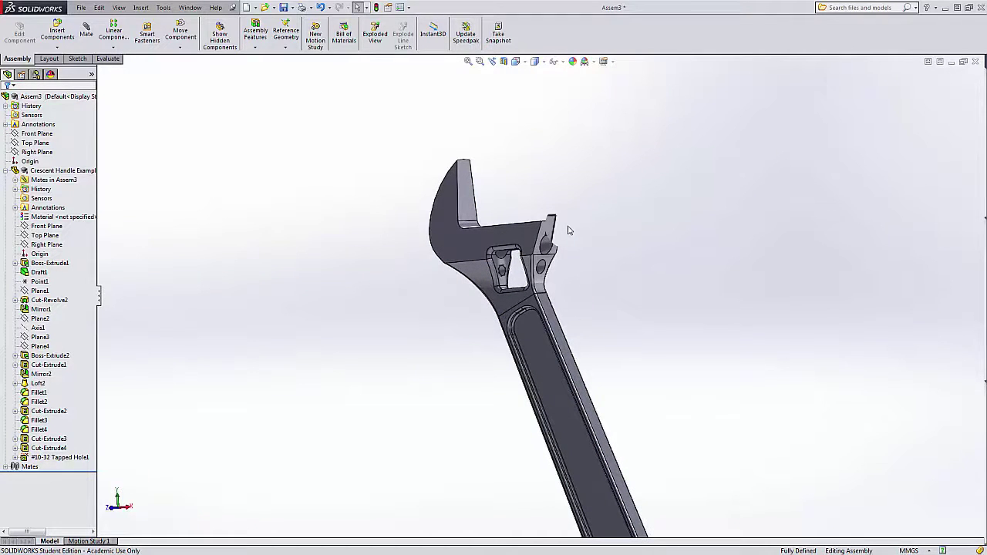
click(57, 33)
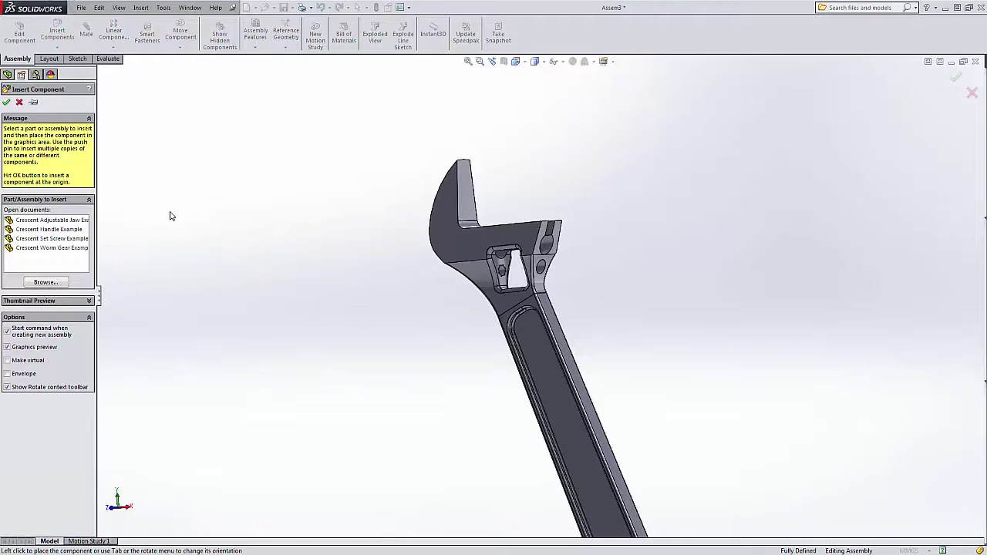
click(55, 240)
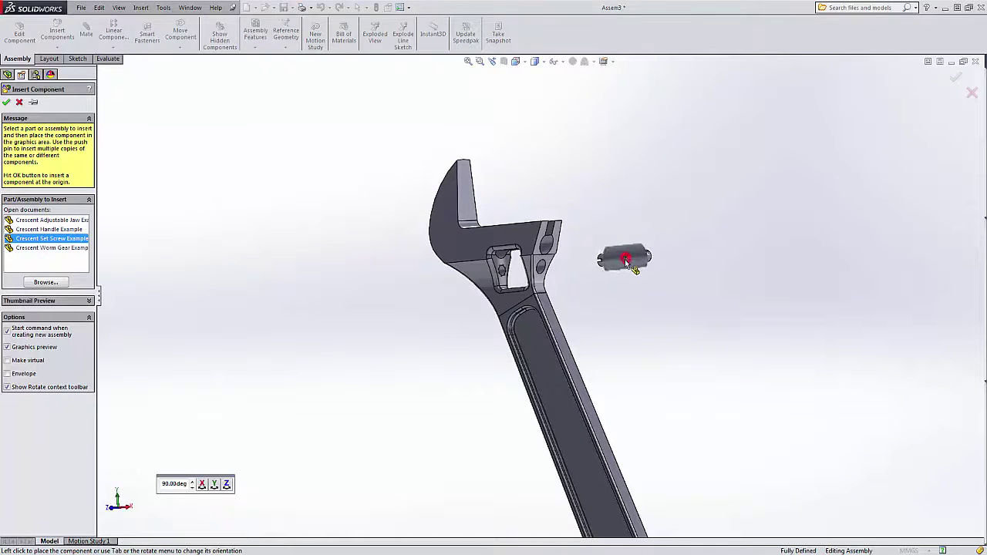
click(626, 258)
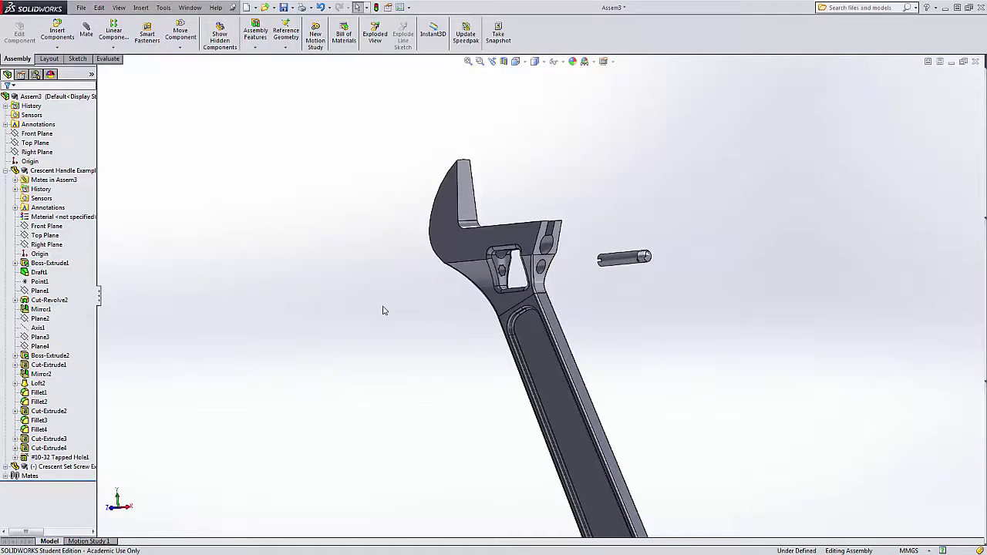
- Show the temporary axes of the handle's holes and the set screw
click(119, 8)
click(153, 141)
scroll(579, 271, down, 10)
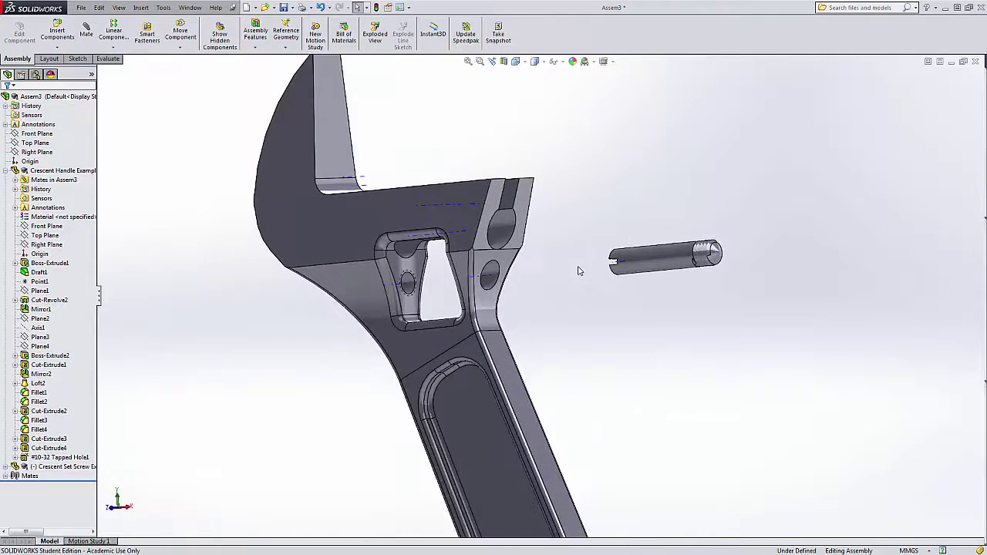
middle_drag(527, 266, 594, 279)
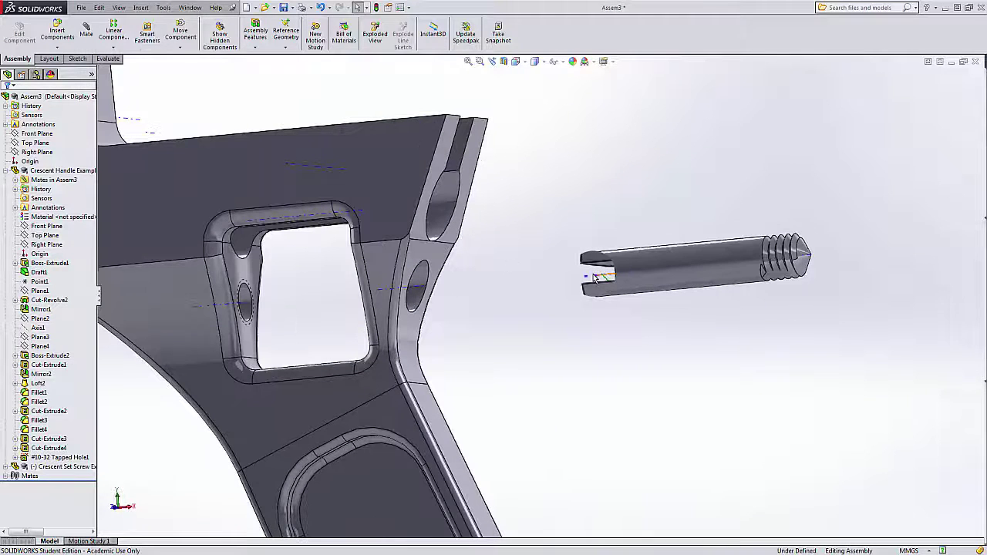
- Add an anti-aligned coincident mate between the set screw's axis and the axis of the handle's tapped hole
click(87, 31)
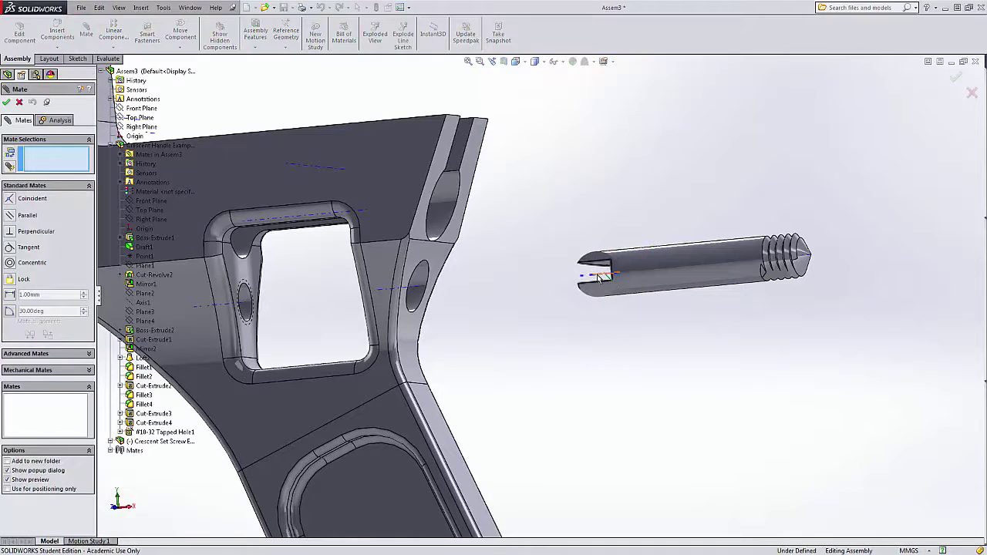
click(597, 275)
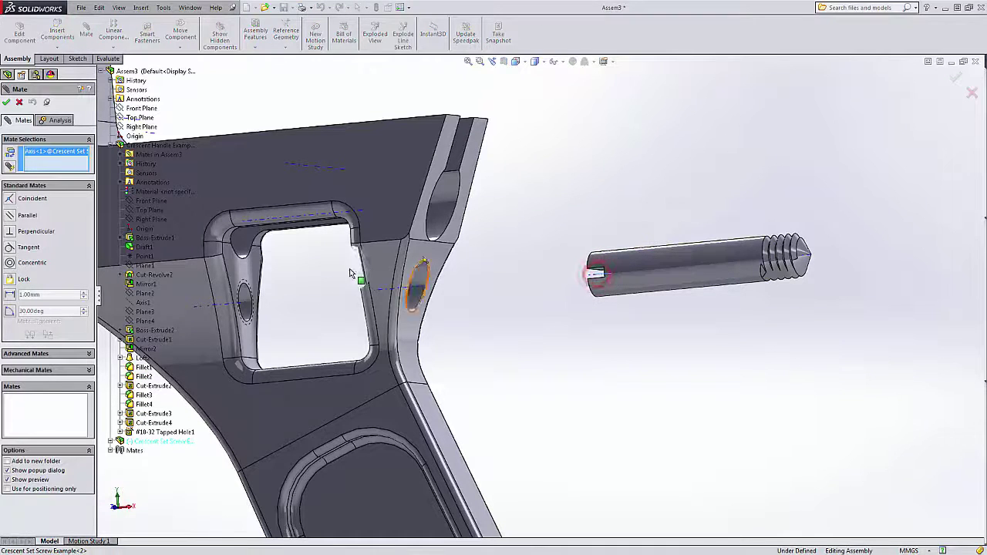
click(208, 309)
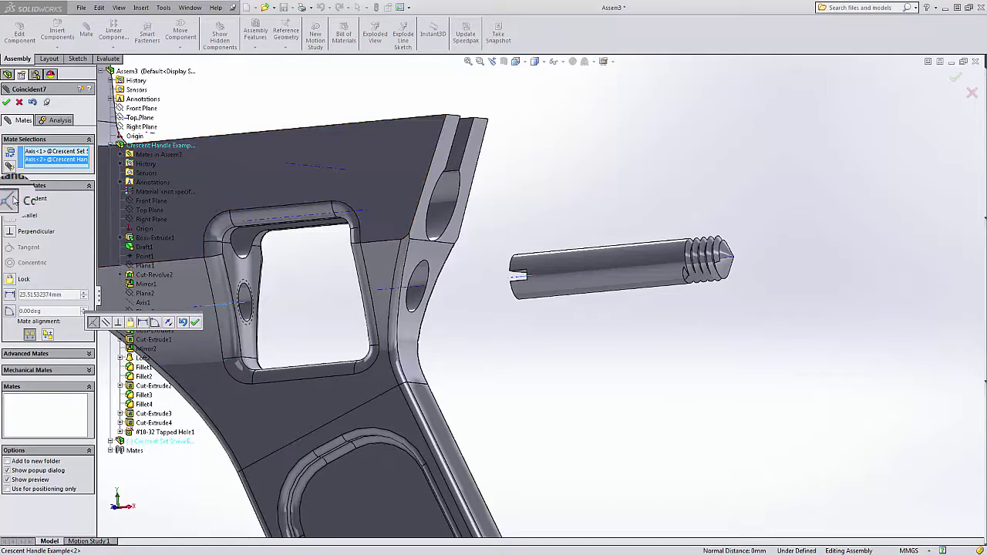
click(47, 334)
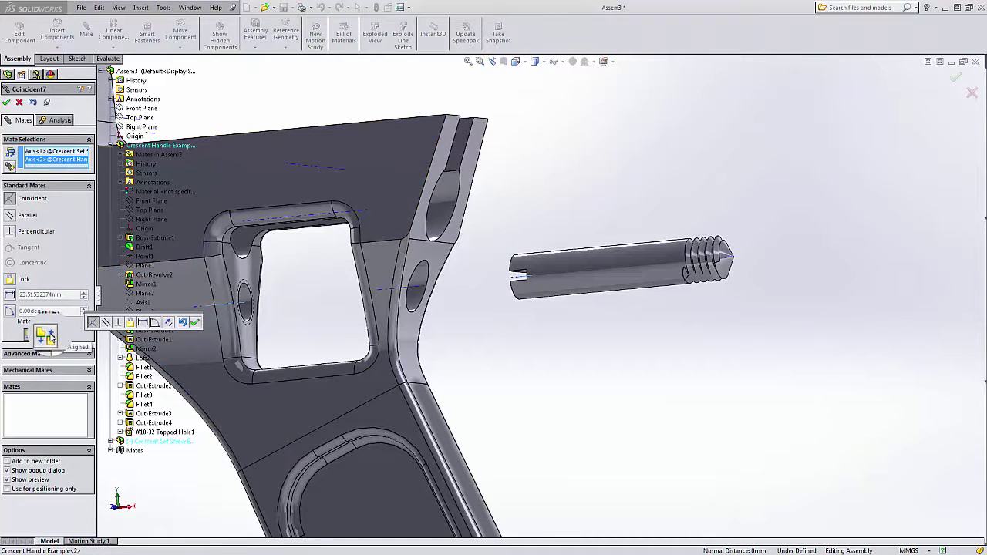
click(50, 336)
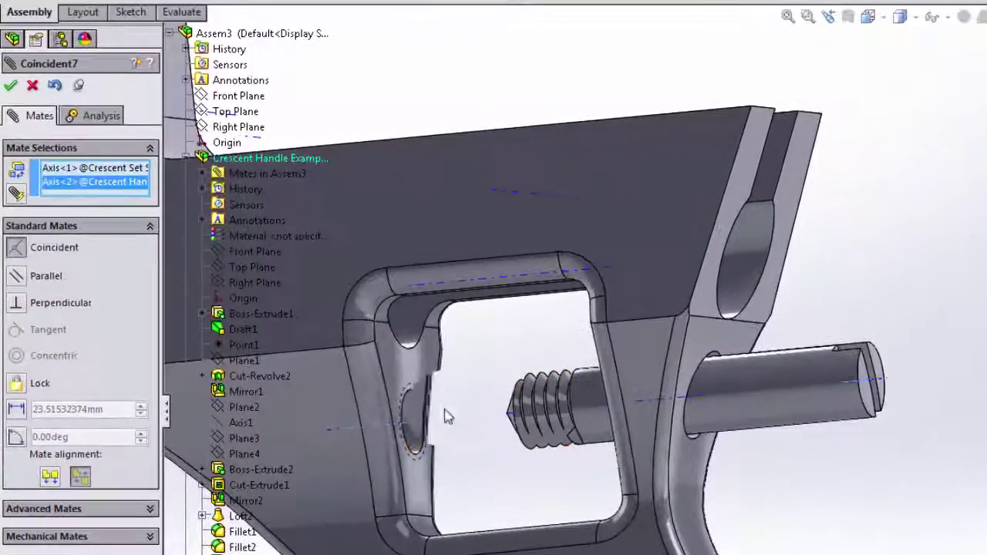
click(10, 85)
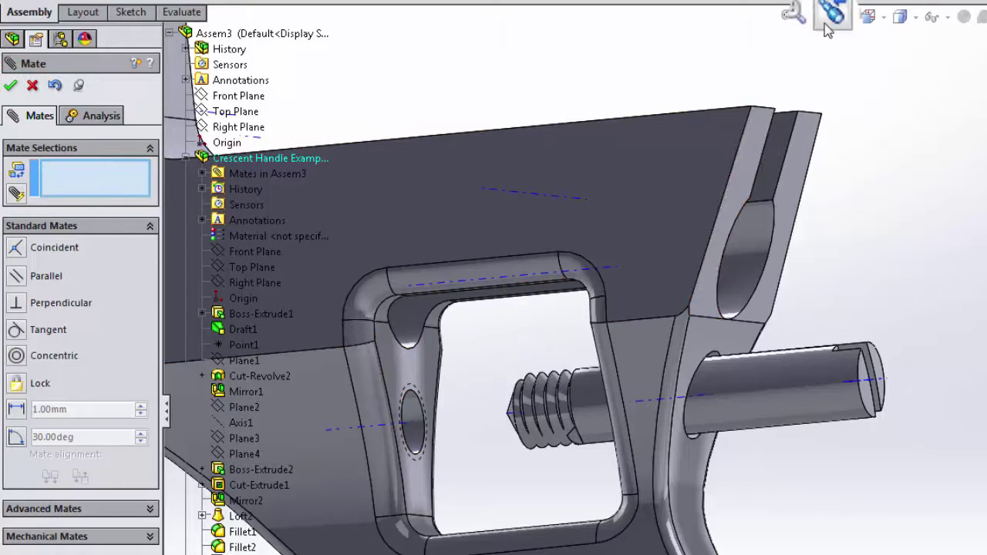
click(10, 85)
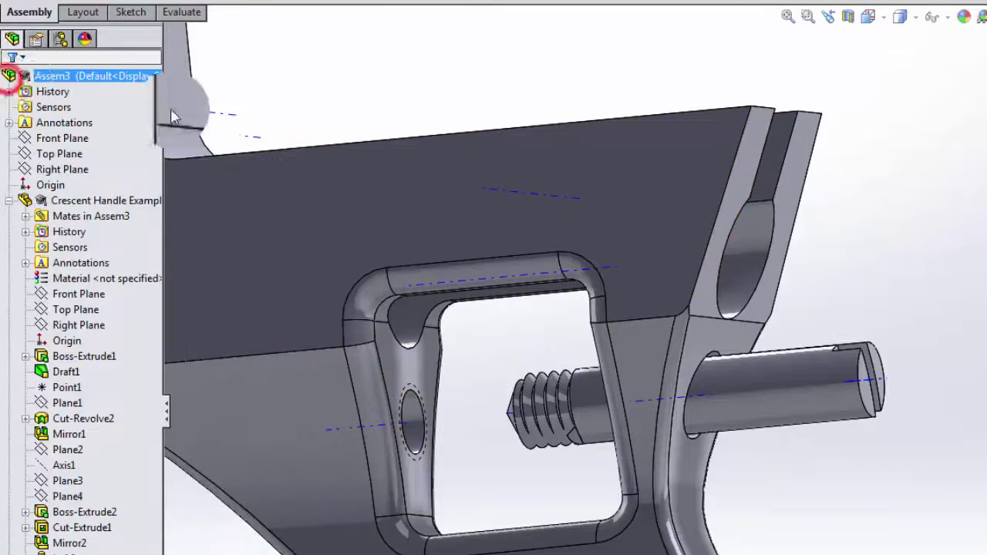
- Apply a section view through the assembly on the Front Plane to expose the set screw and its hole
click(848, 16)
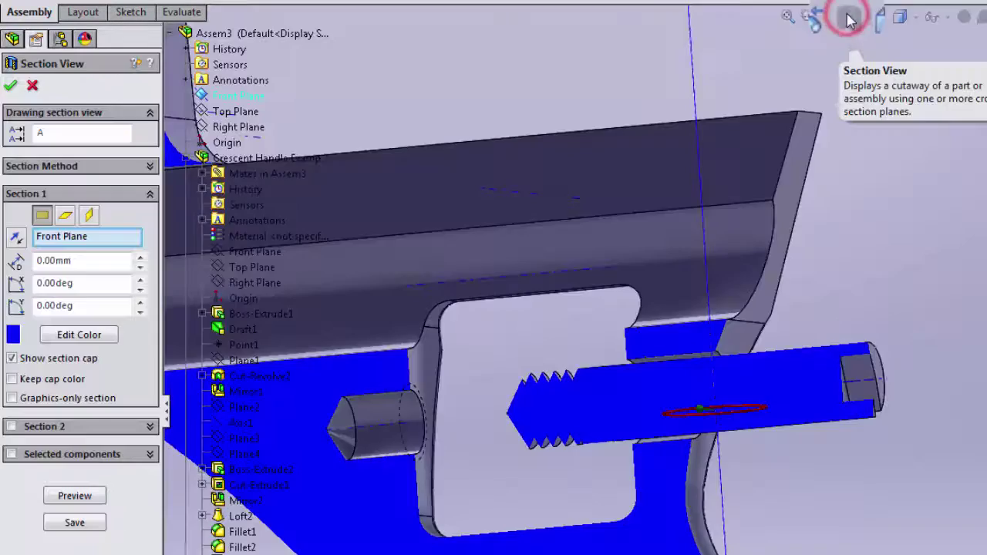
scroll(459, 461, up, 3)
scroll(645, 405, down, 4)
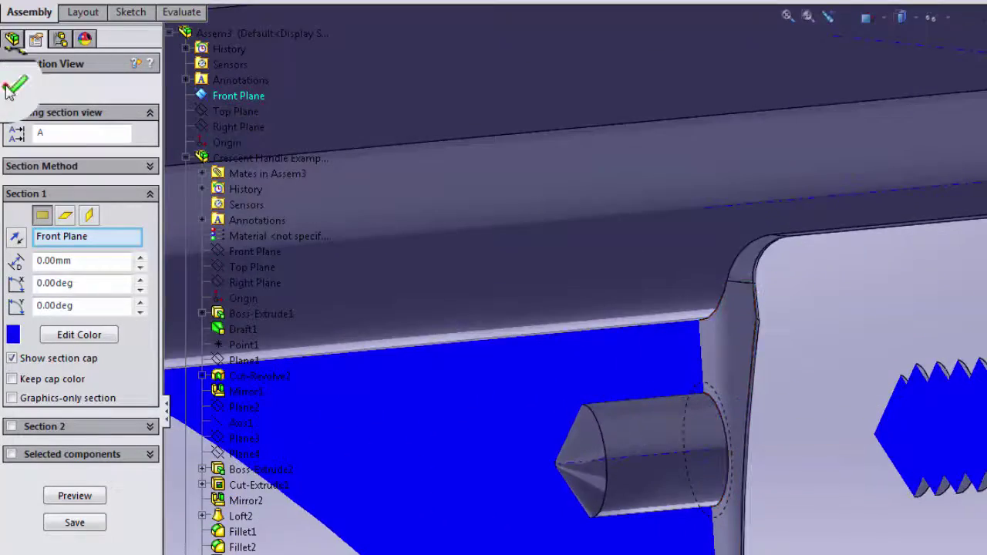
click(10, 85)
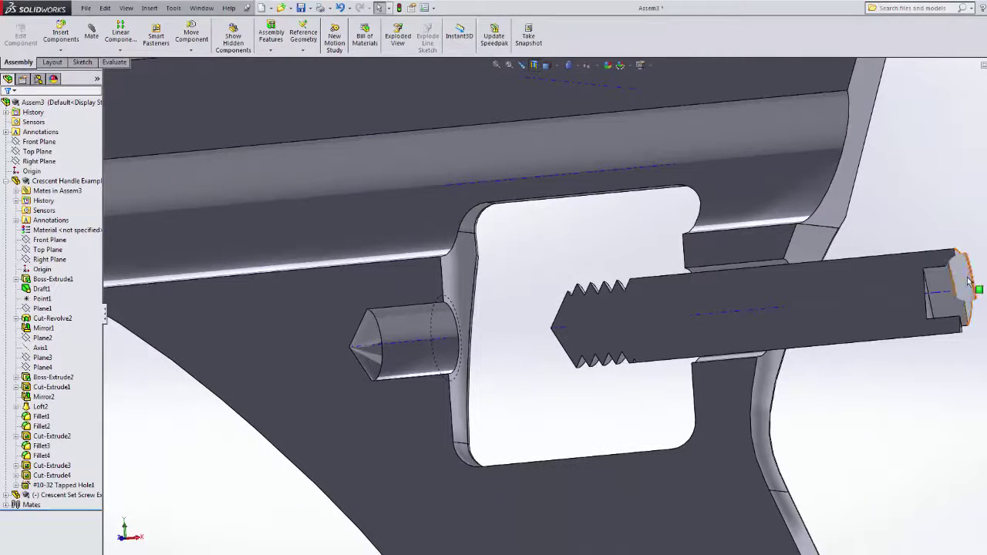
- Slide the set screw along its axis until its threads sit in the handle's tapped hole, and turn off the section view
click(967, 280)
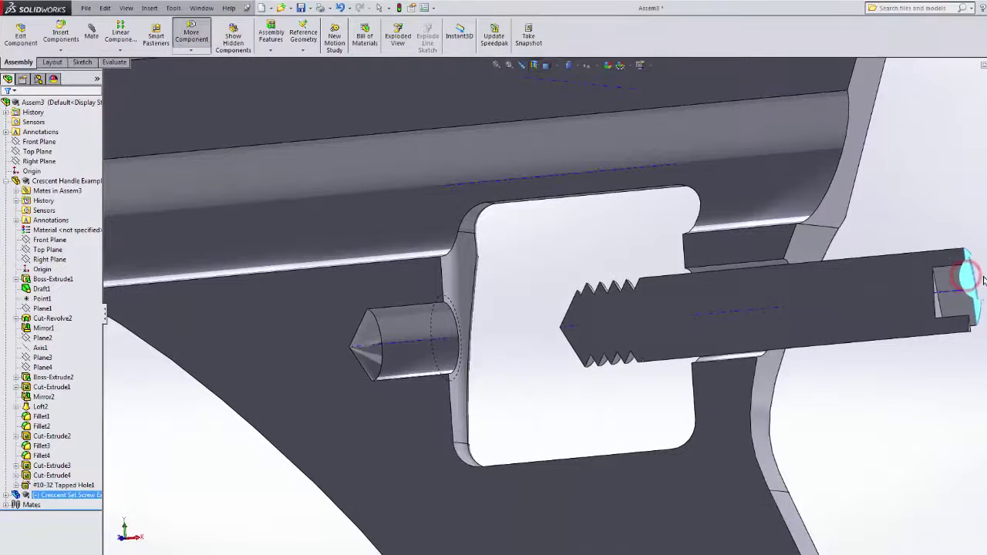
drag(965, 281, 781, 271)
scroll(463, 336, down, 3)
middle_drag(463, 336, 473, 236)
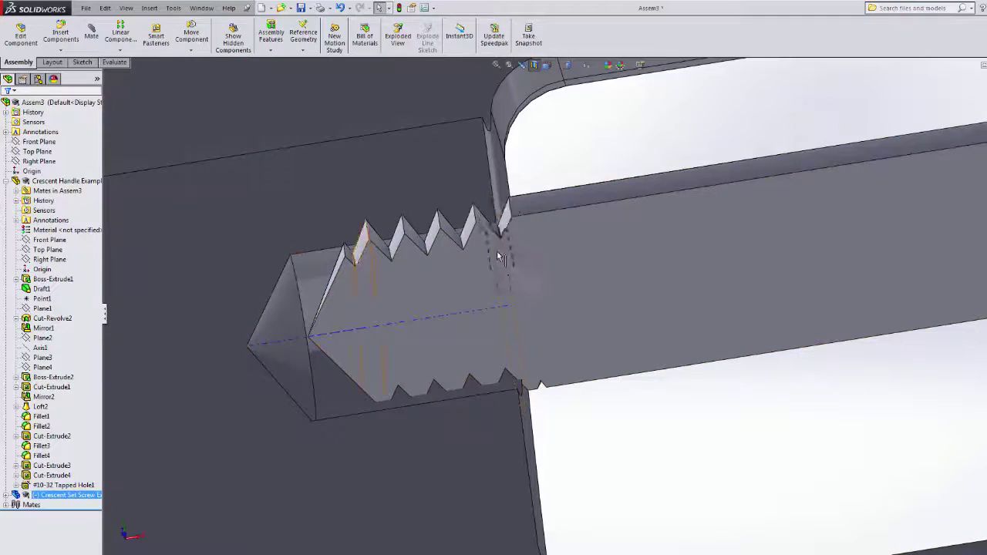
drag(575, 190, 583, 186)
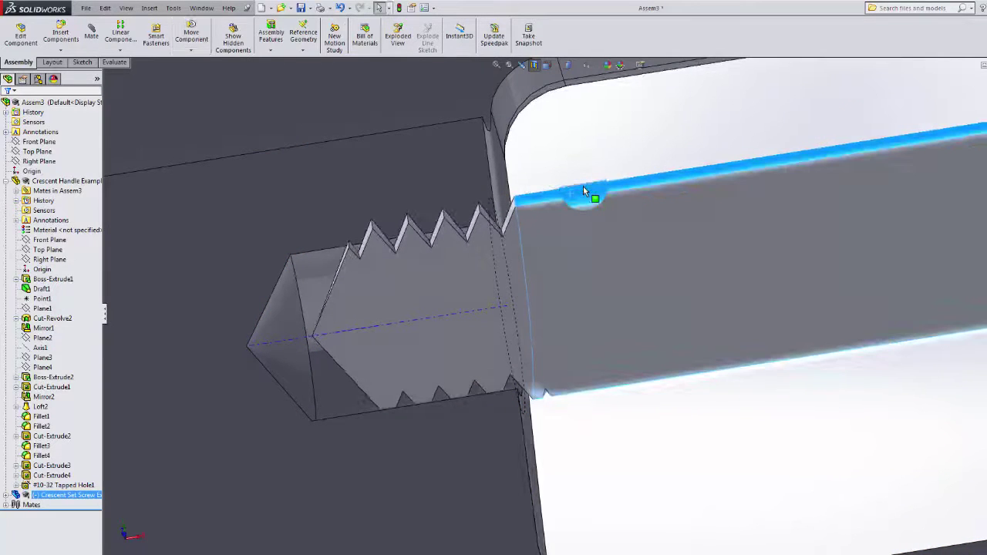
click(533, 66)
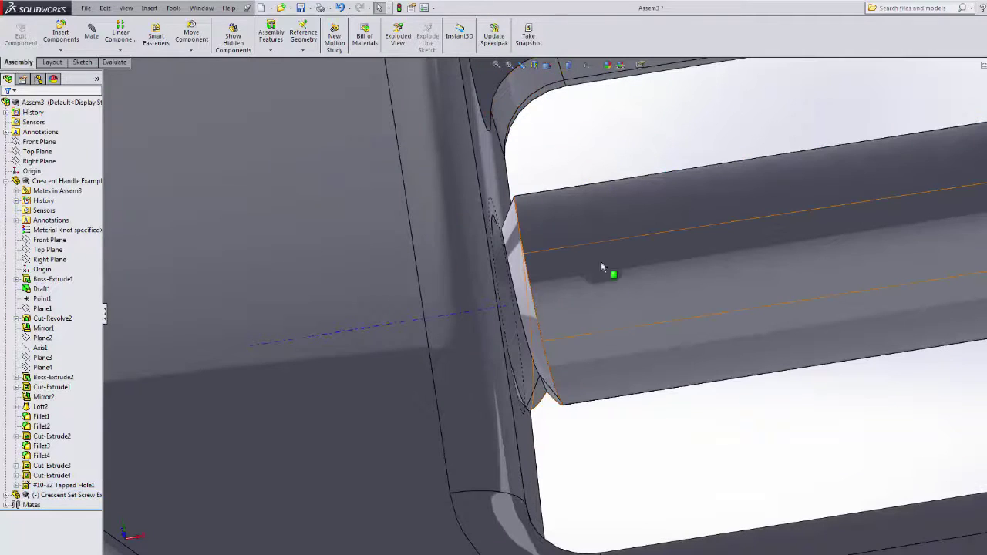
- Add a coincident mate between the vertex at the threaded end of the set screw's shank and the window wall around the tapped hole
click(574, 224)
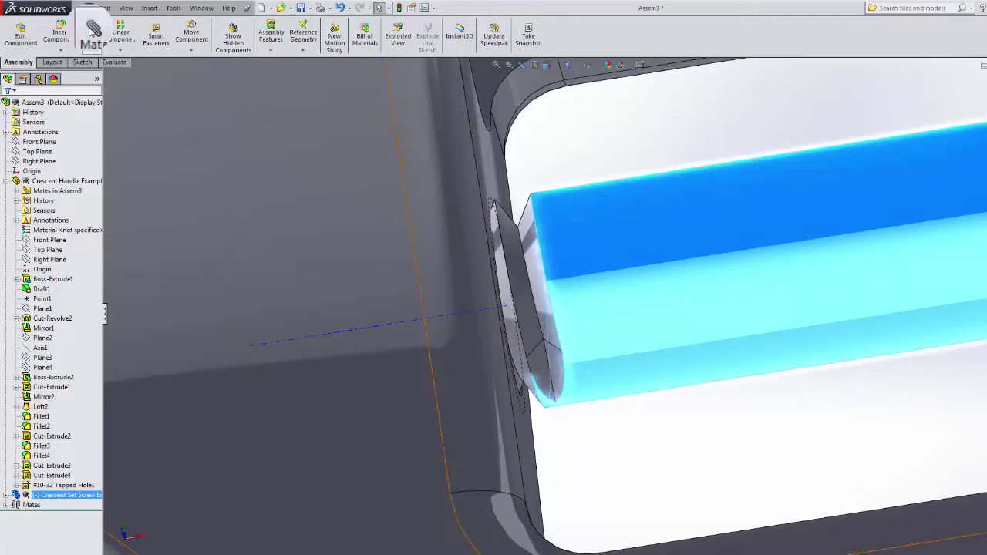
click(91, 32)
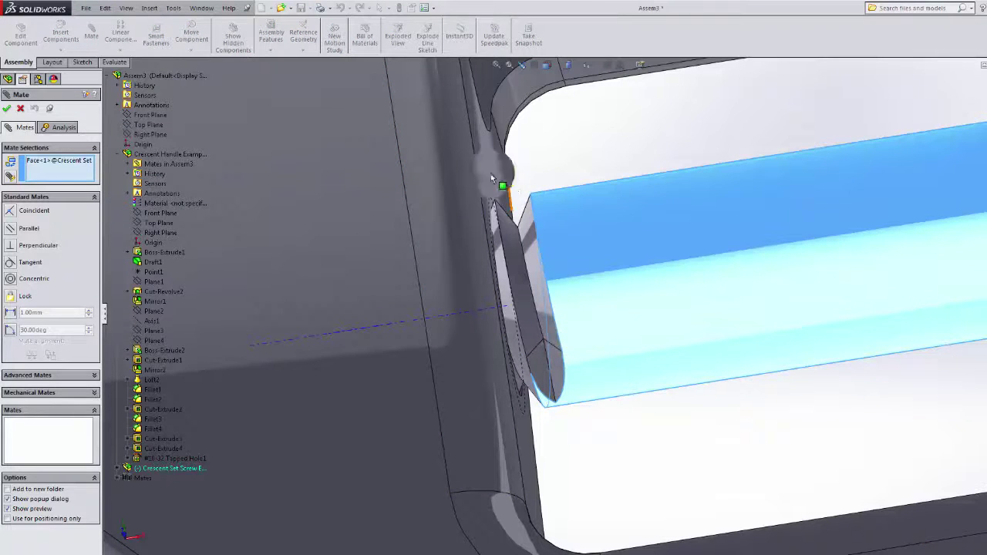
click(485, 175)
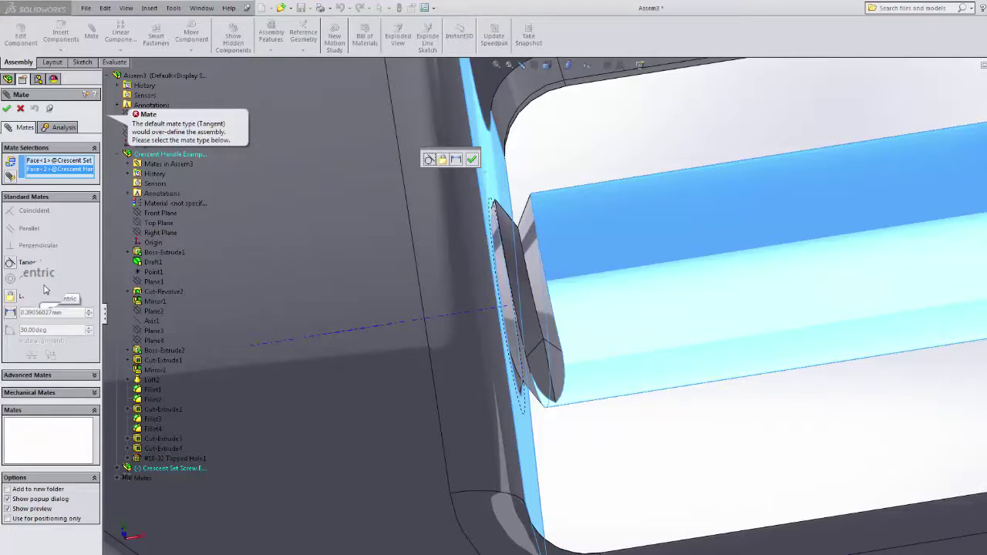
click(44, 161)
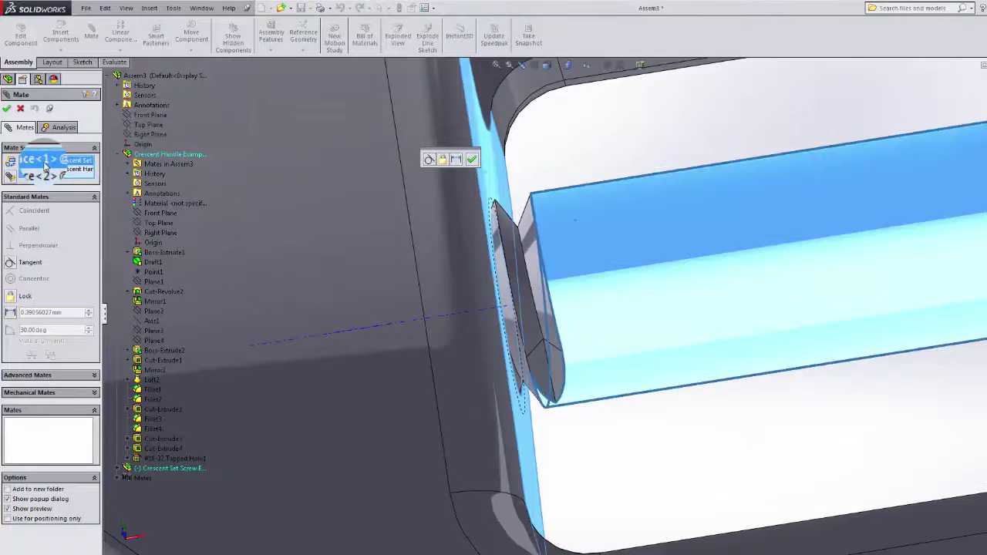
key(Delete)
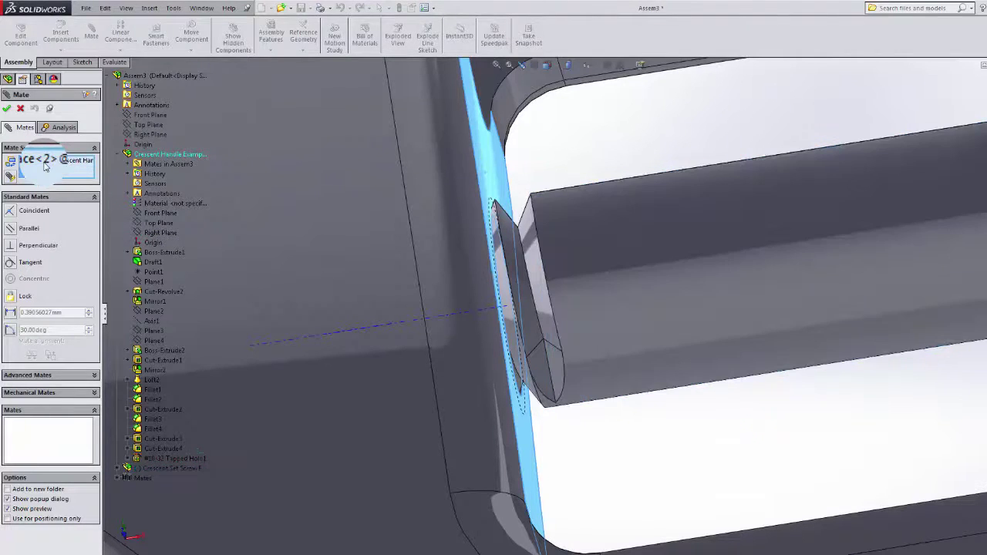
click(562, 352)
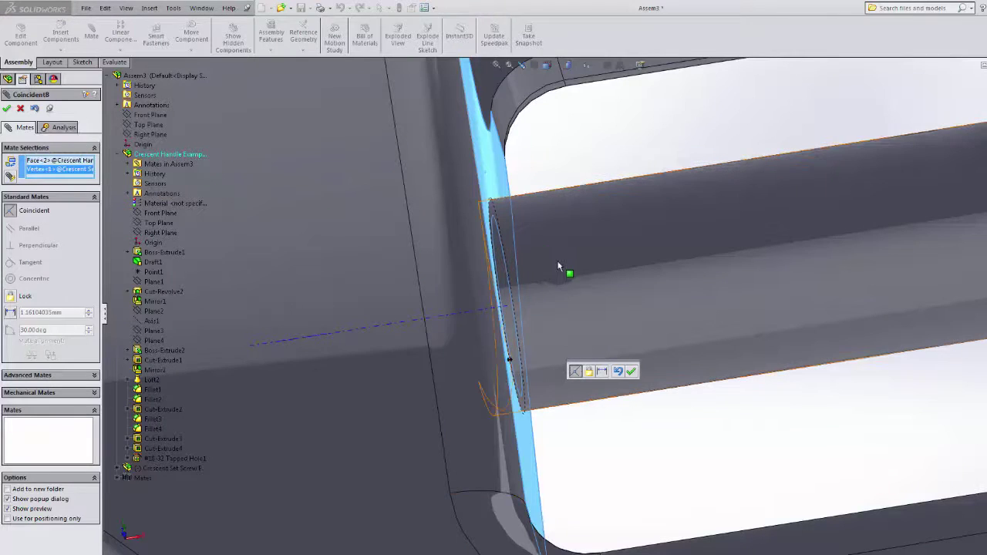
mouse_move(558, 265)
middle_down()
mouse_move(546, 263)
mouse_move(557, 264)
middle_up()
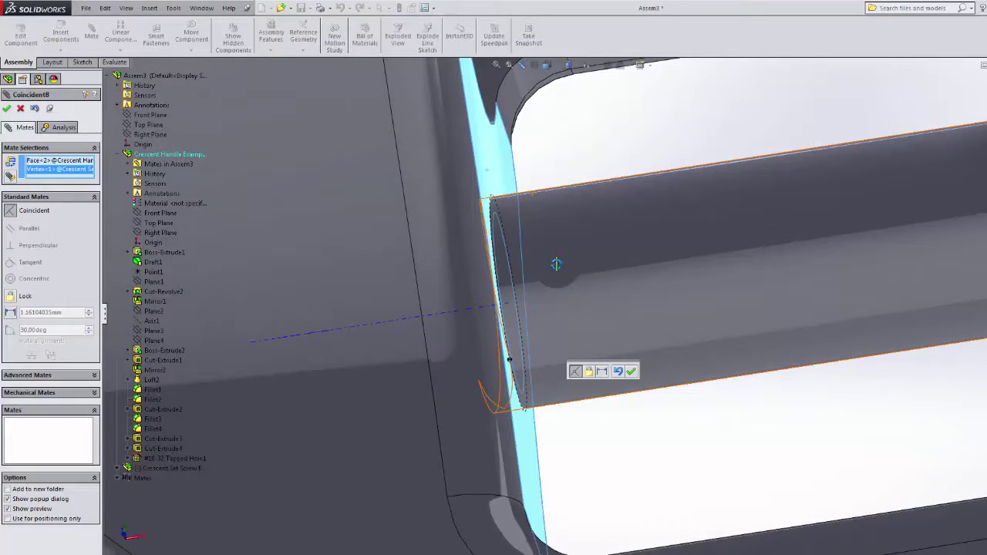
click(7, 108)
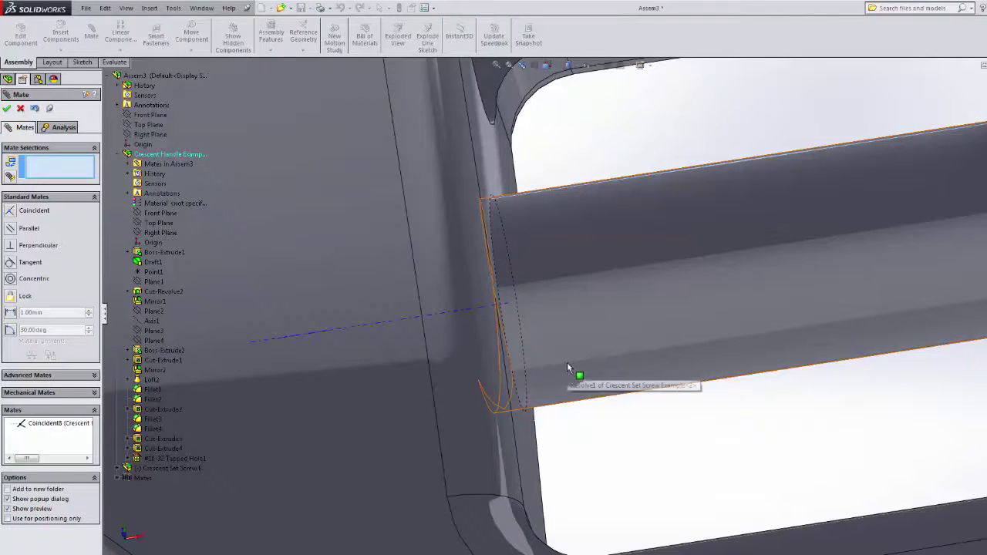
click(17, 108)
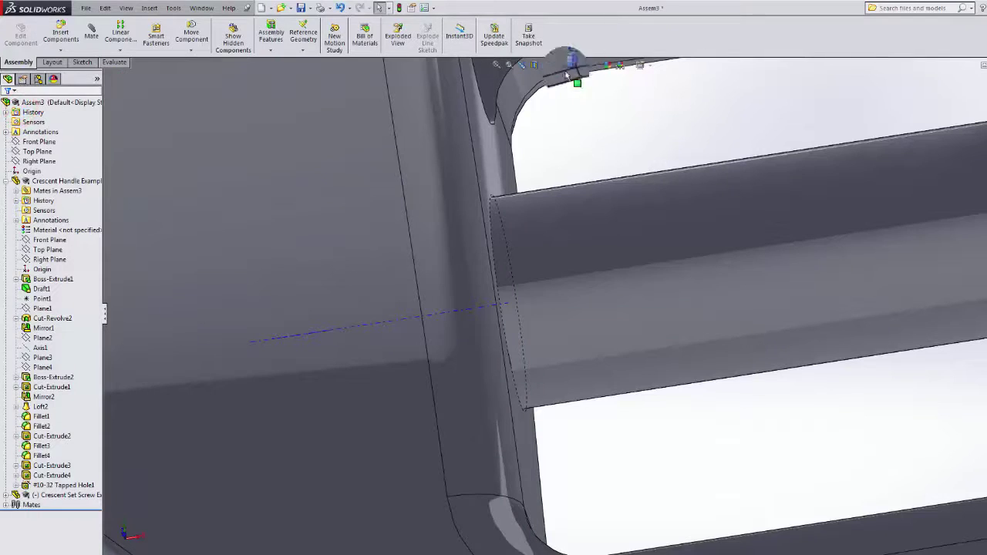
- Inspect the set screw's seating in the handle with a Front Plane section view and close the section tool
click(549, 67)
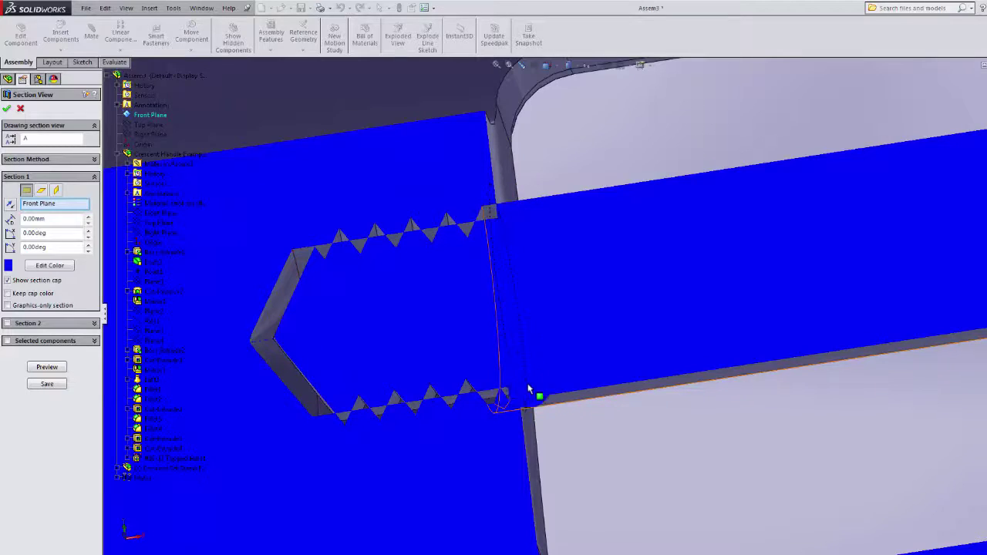
scroll(584, 376, up, 10)
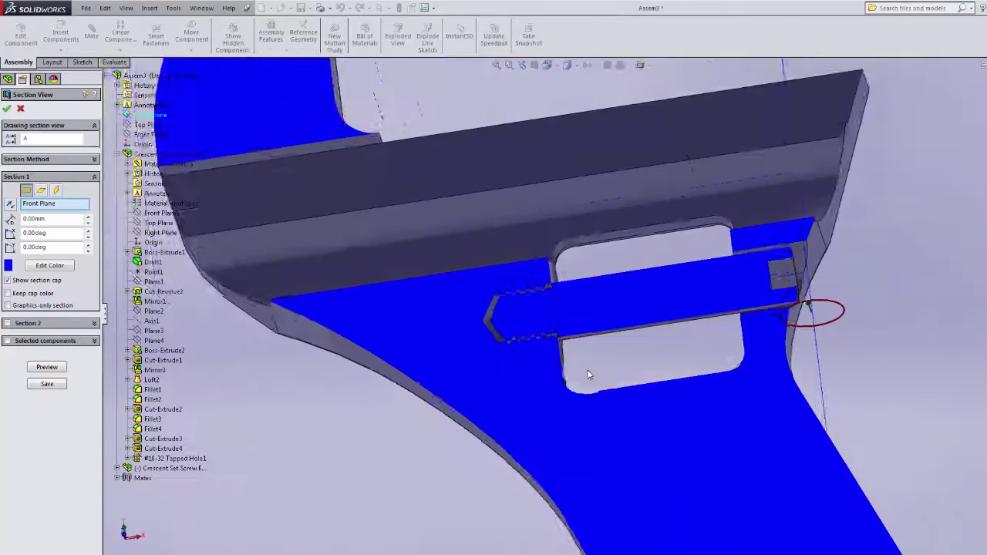
scroll(682, 311, down, 5)
scroll(671, 309, up, 4)
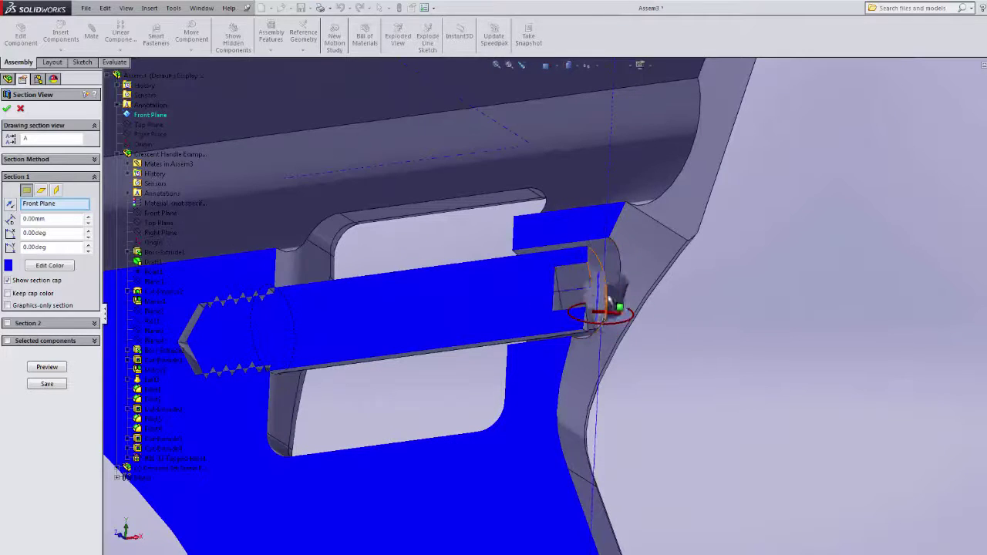
scroll(479, 371, up, 3)
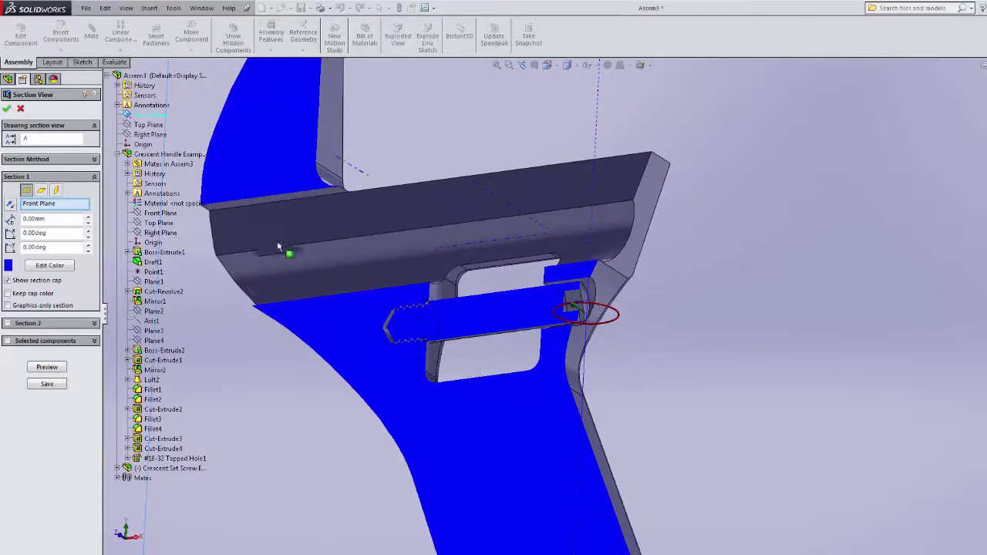
click(23, 109)
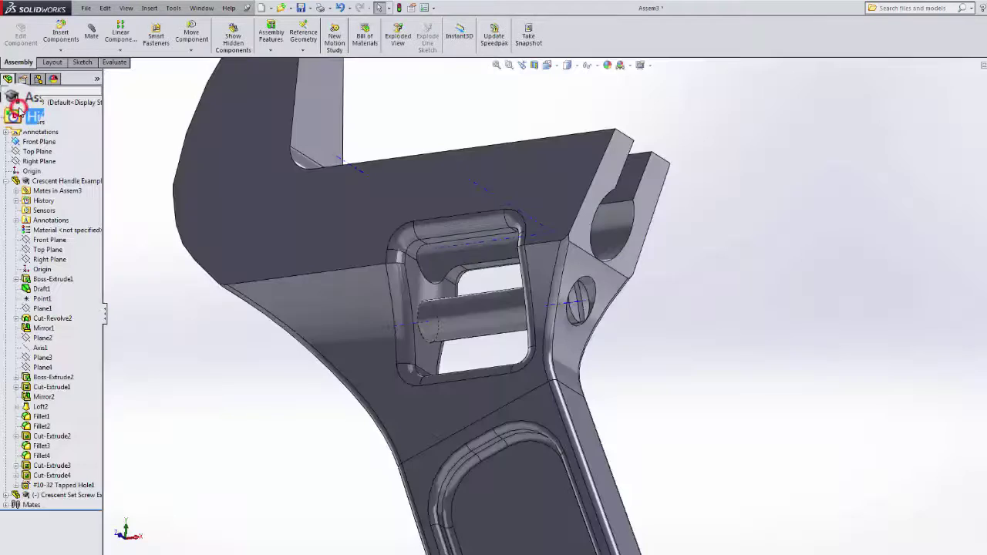
- Insert the Crescent Worm Gear Example part and place it in free space beside the handle's head
scroll(462, 297, down, 2)
middle_drag(467, 300, 439, 316)
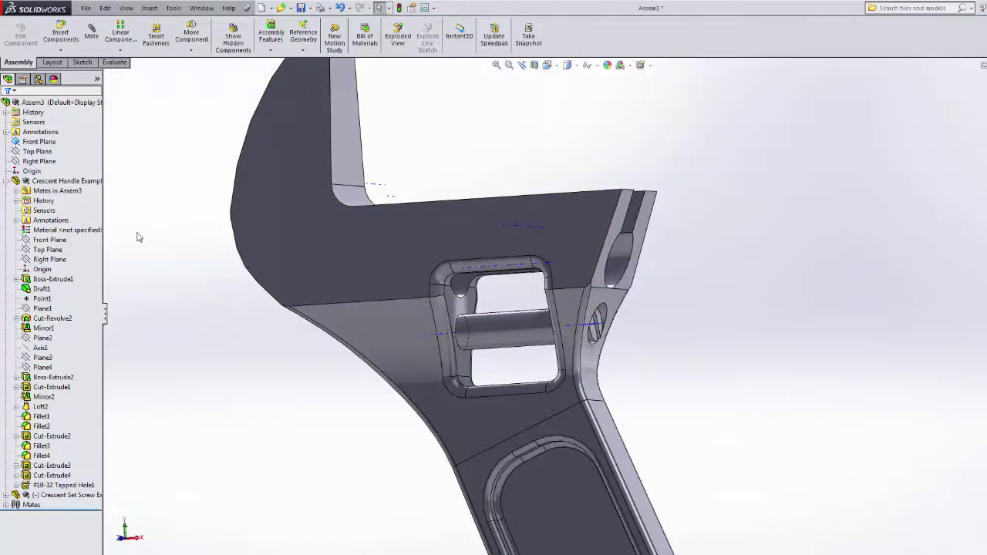
click(60, 32)
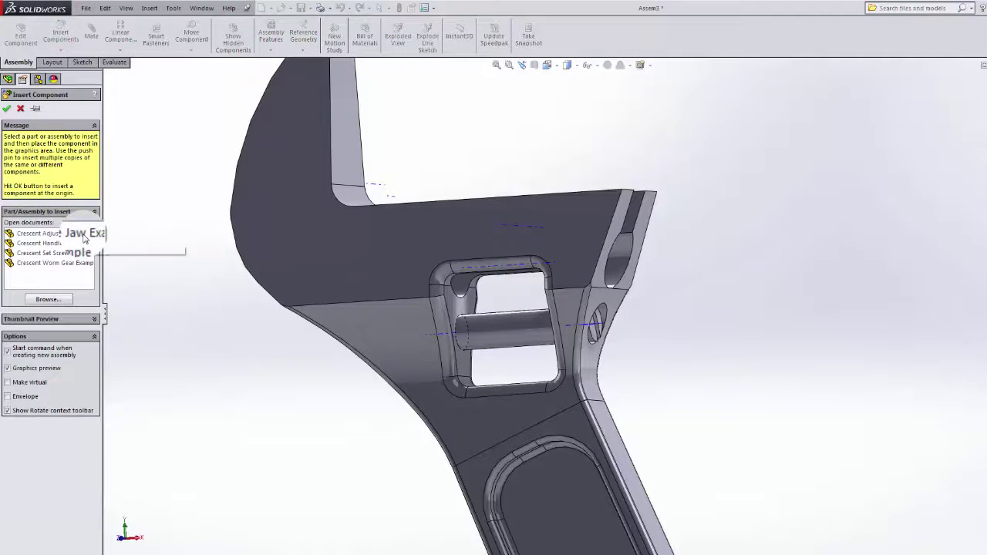
click(60, 263)
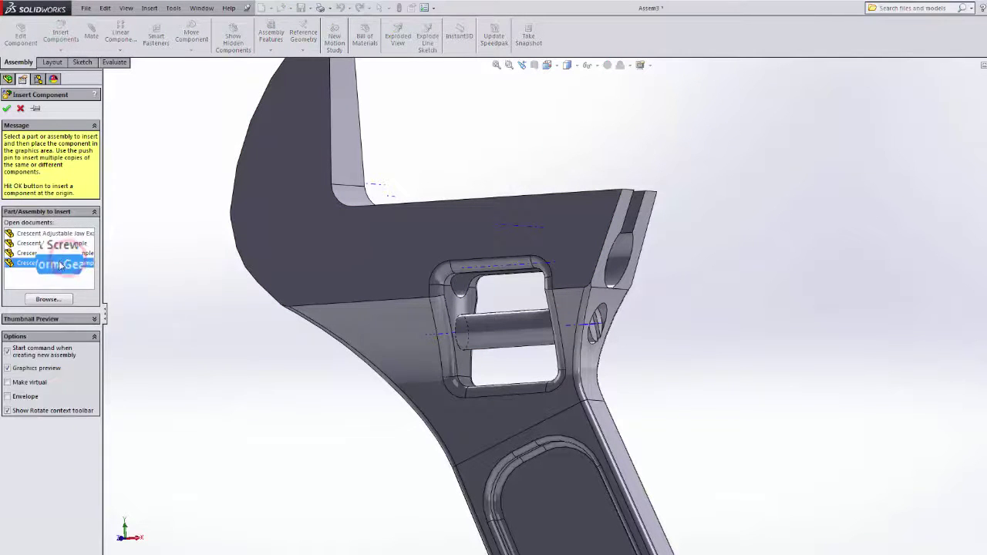
click(723, 309)
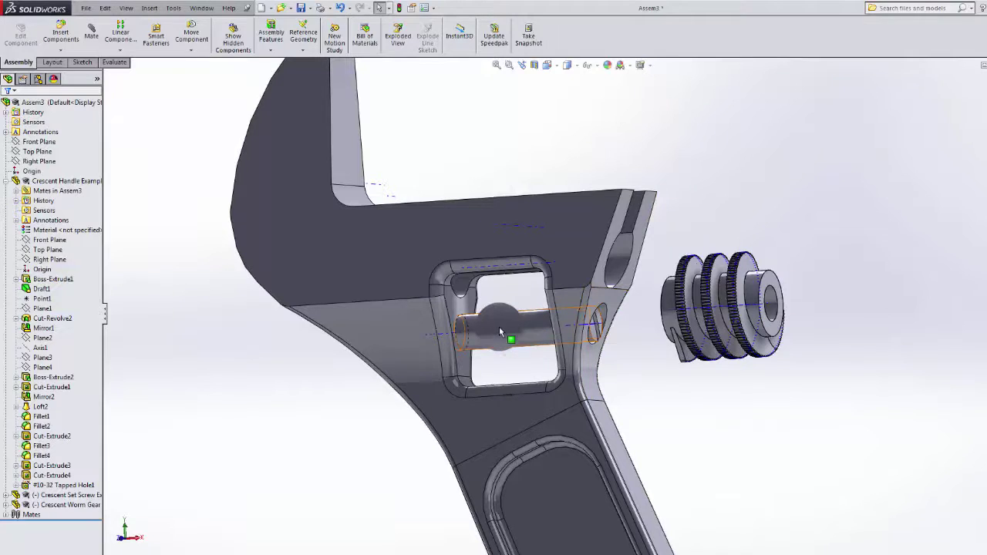
- Start a symmetric mate that uses the Right Plane of the Crescent Worm Gear as its symmetry plane
drag(520, 329, 497, 265)
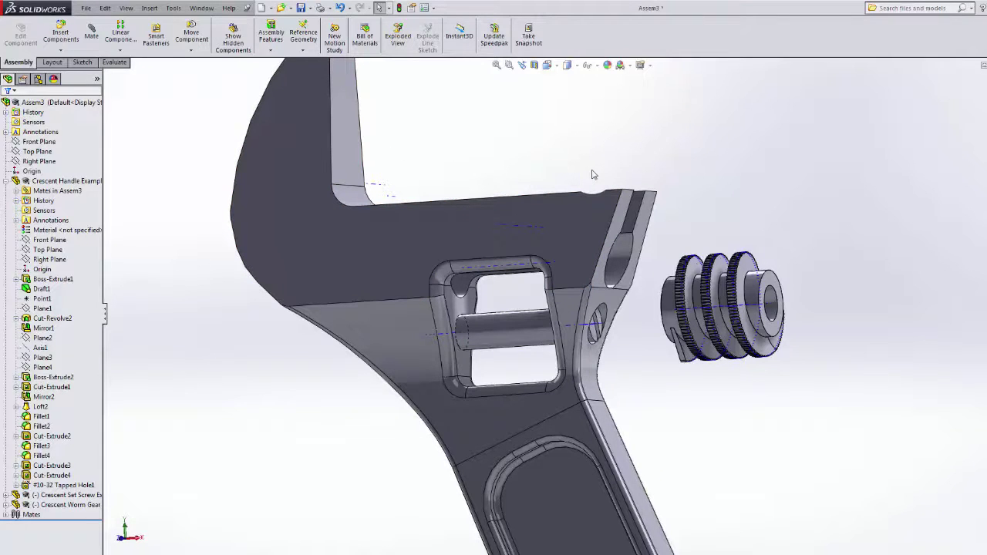
middle_drag(698, 223, 796, 237)
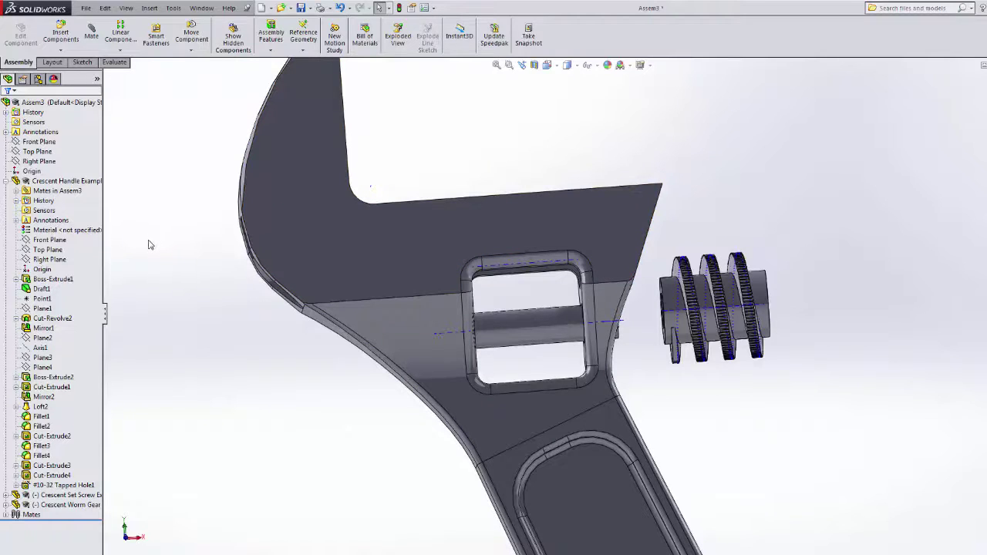
click(55, 260)
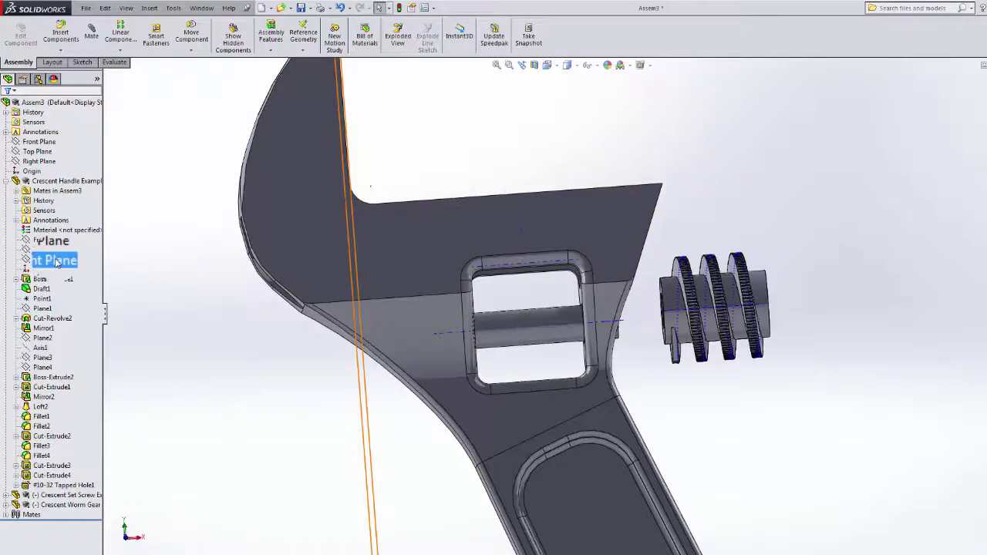
click(6, 180)
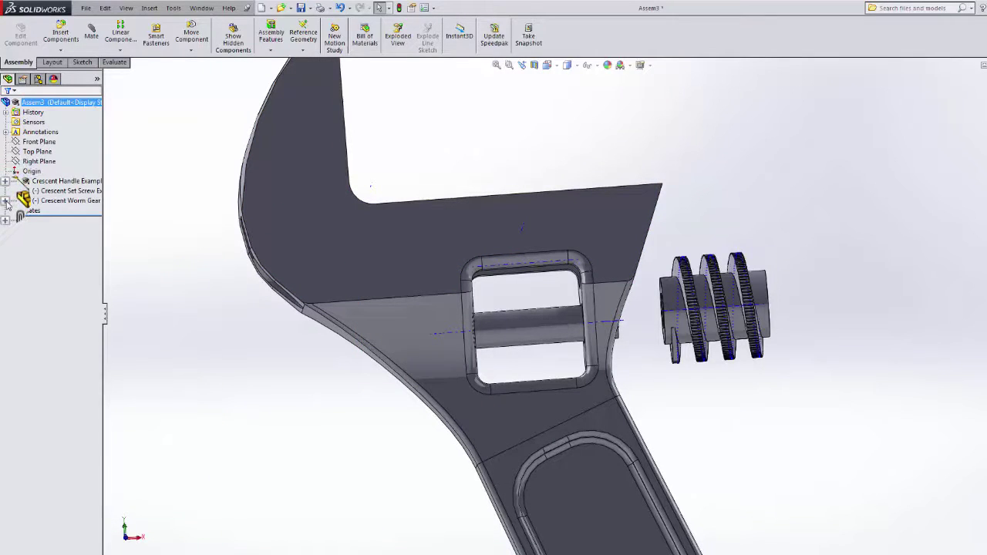
click(5, 200)
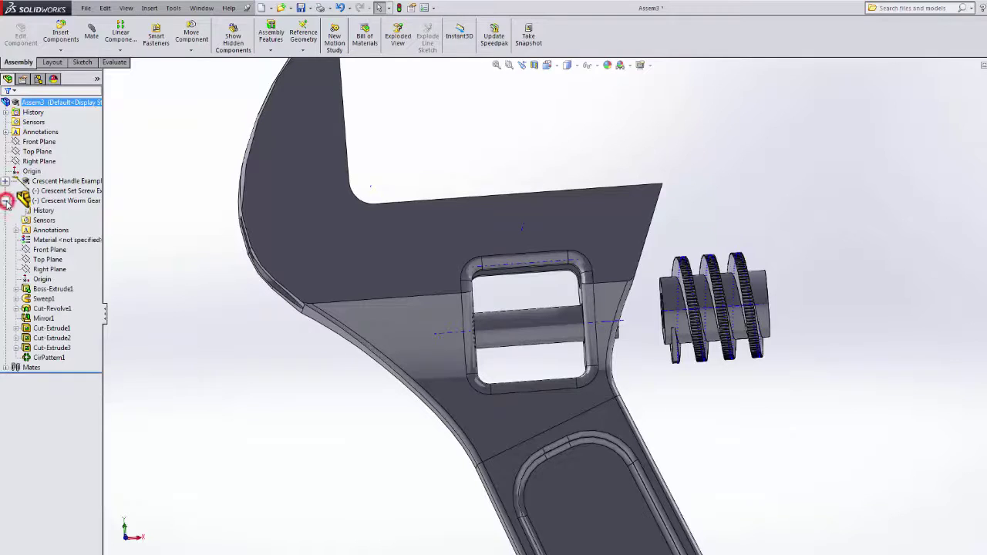
right_click(48, 271)
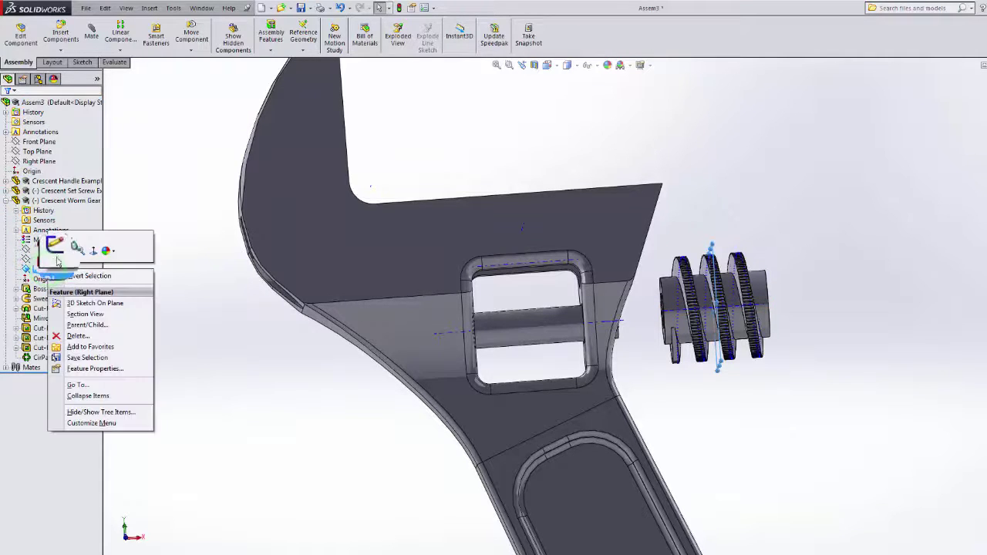
click(67, 248)
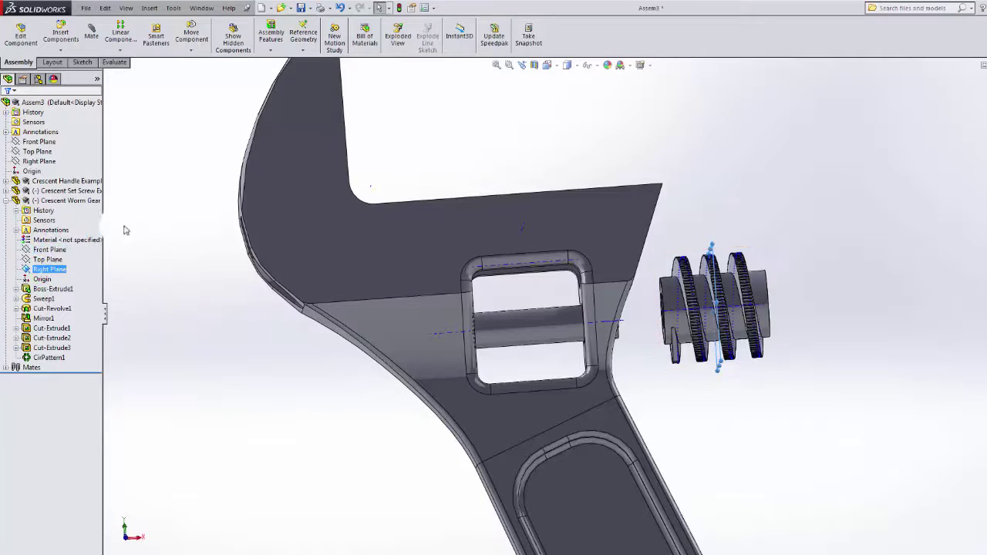
click(49, 269)
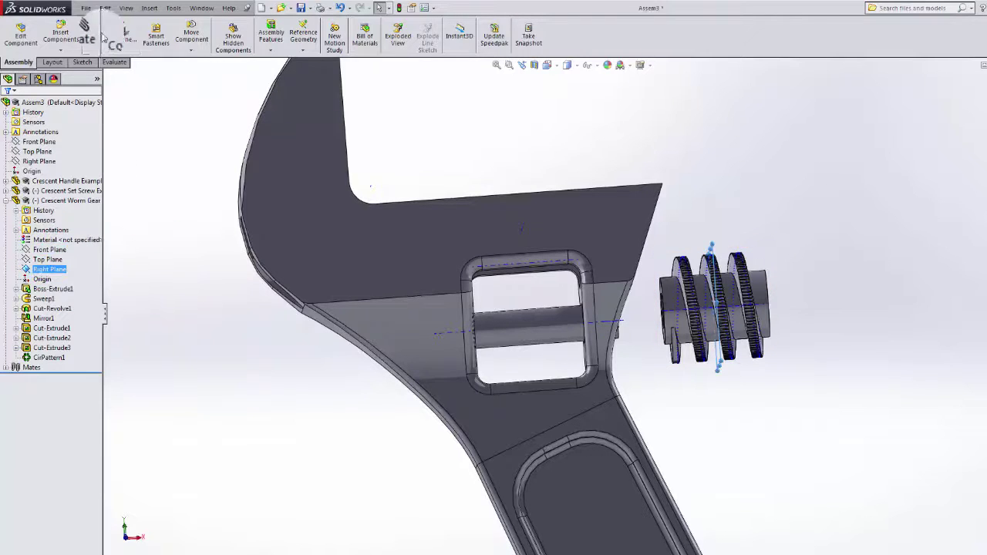
click(90, 29)
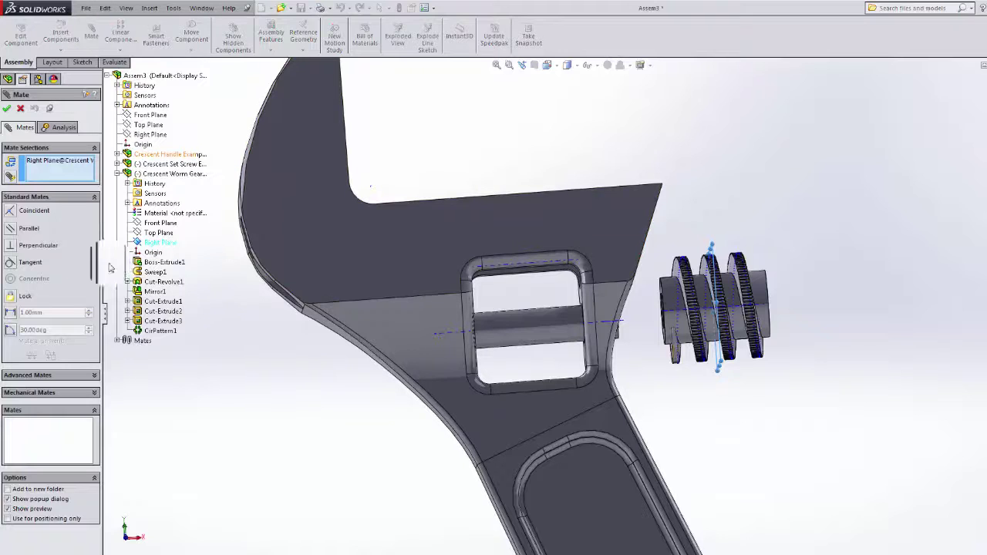
click(17, 212)
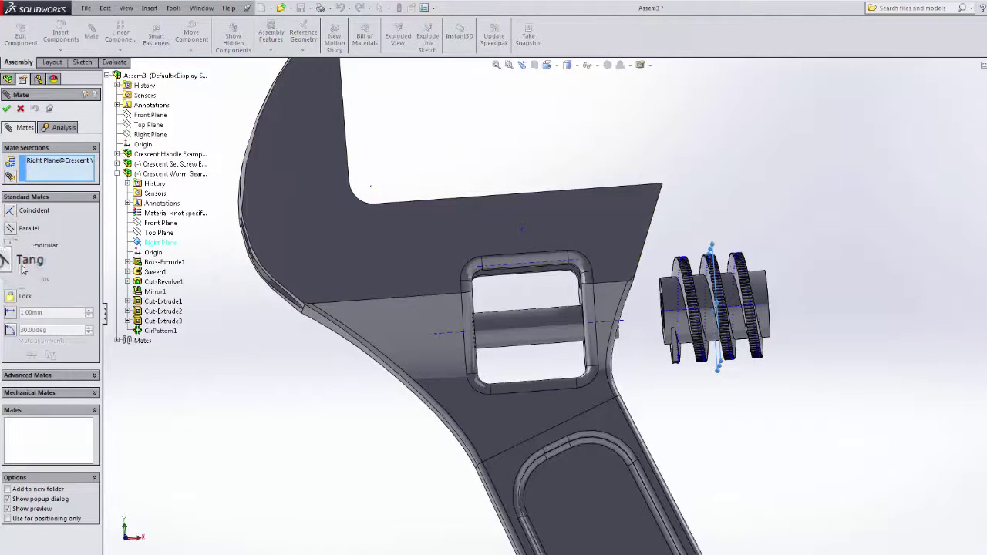
click(94, 376)
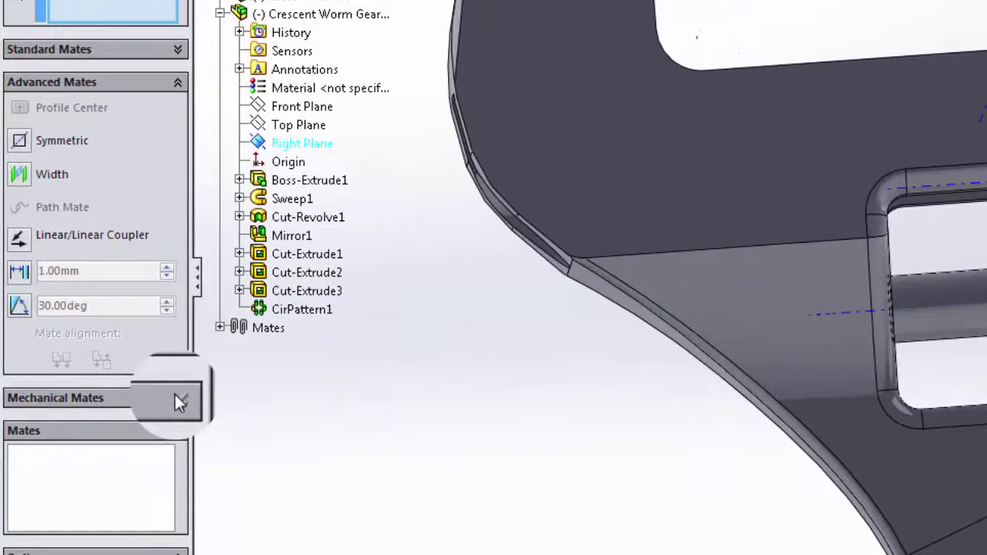
click(20, 144)
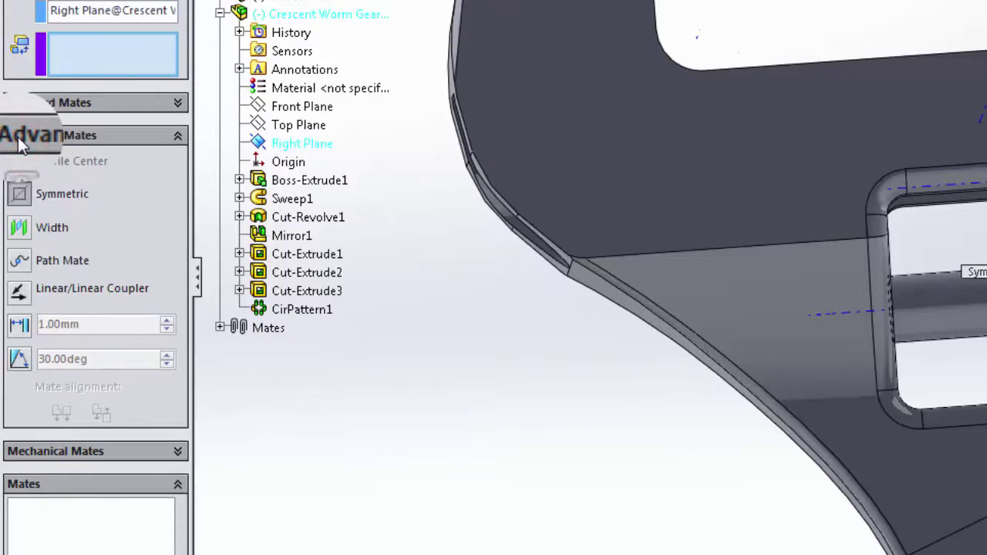
- Make the two opposing inner side walls of the handle's window symmetric about the worm gear's Right Plane and accept the mate
click(97, 13)
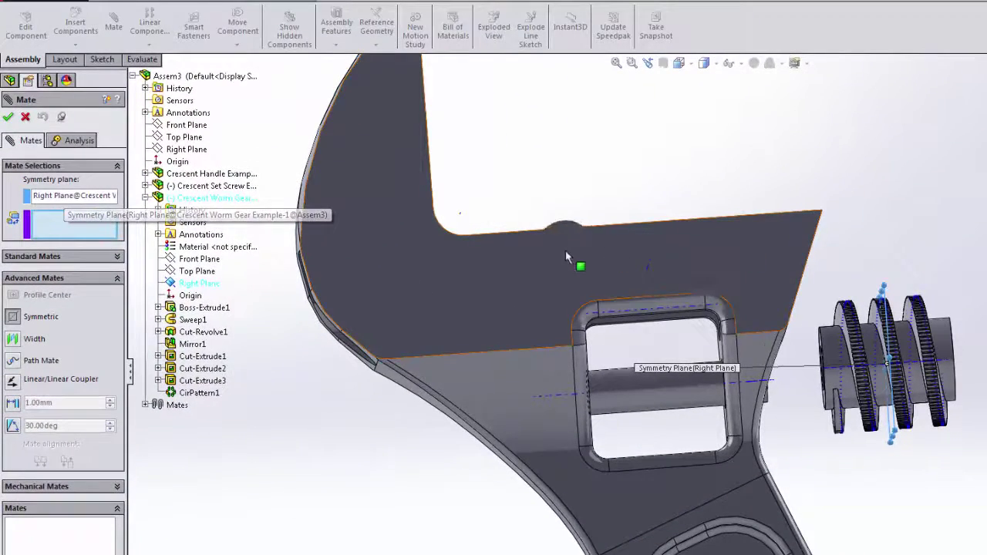
middle_drag(565, 250, 901, 188)
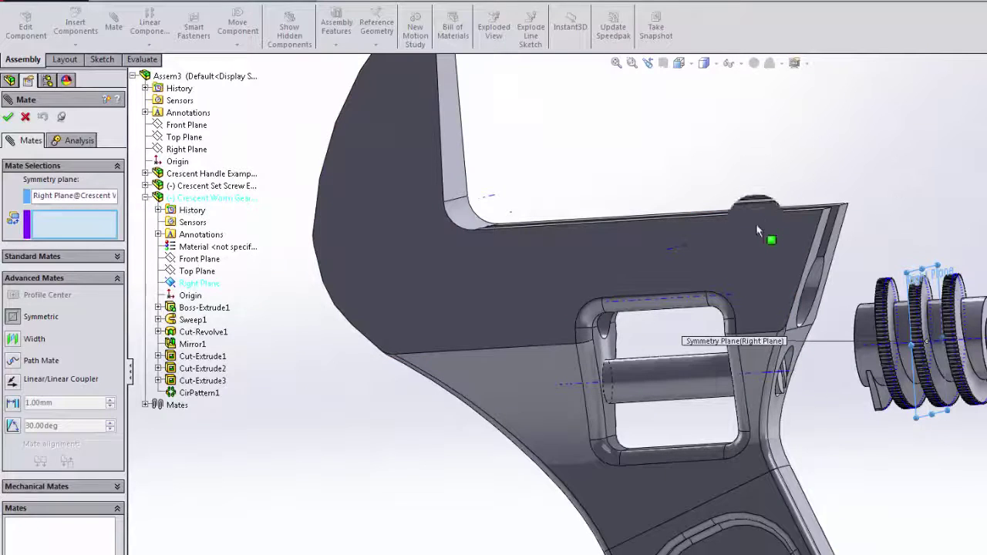
click(602, 344)
middle_drag(848, 205, 825, 326)
click(808, 330)
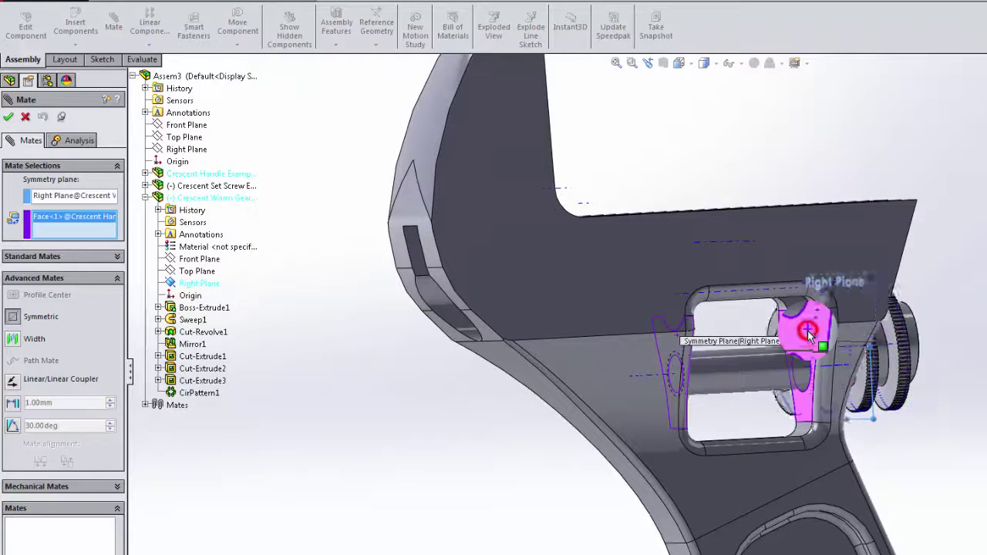
middle_drag(945, 318, 630, 350)
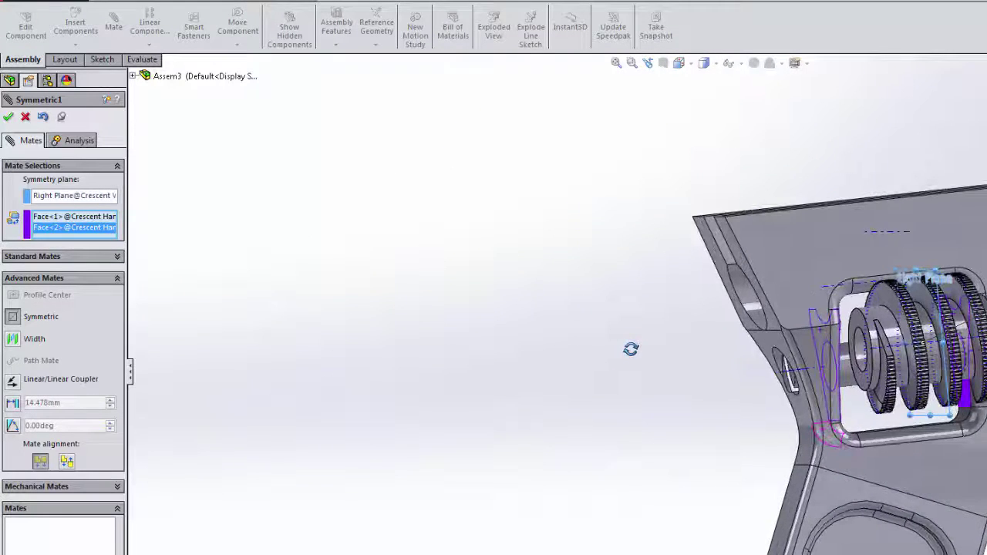
click(9, 117)
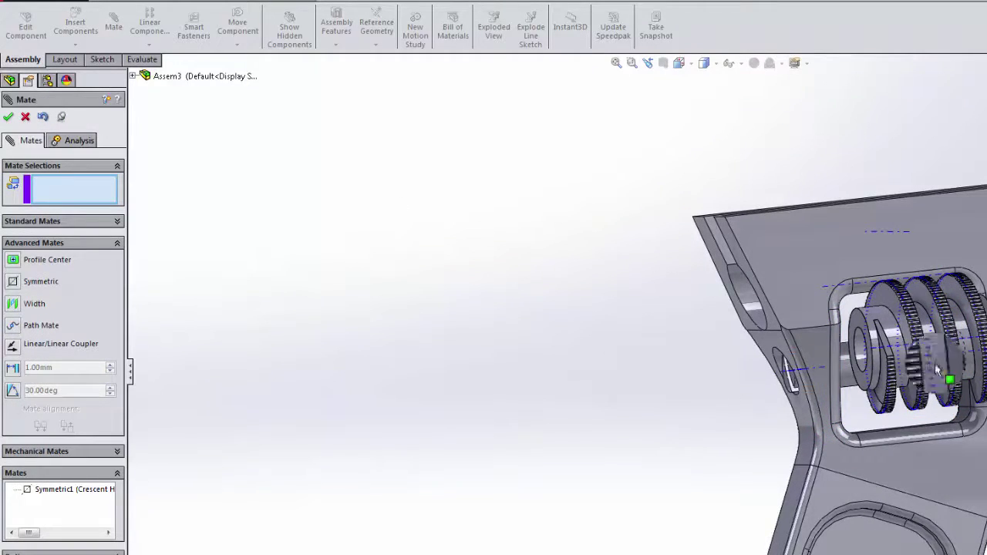
- Add a coincident mate between the axis of the worm gear's bore and the set screw's axis, and finish mating
scroll(935, 369, down, 4)
middle_drag(915, 359, 970, 349)
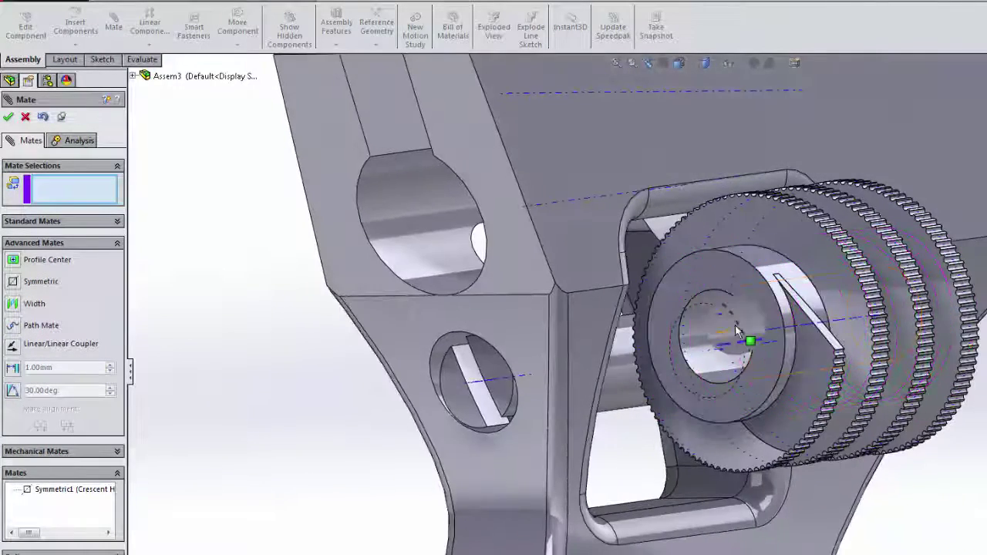
click(734, 331)
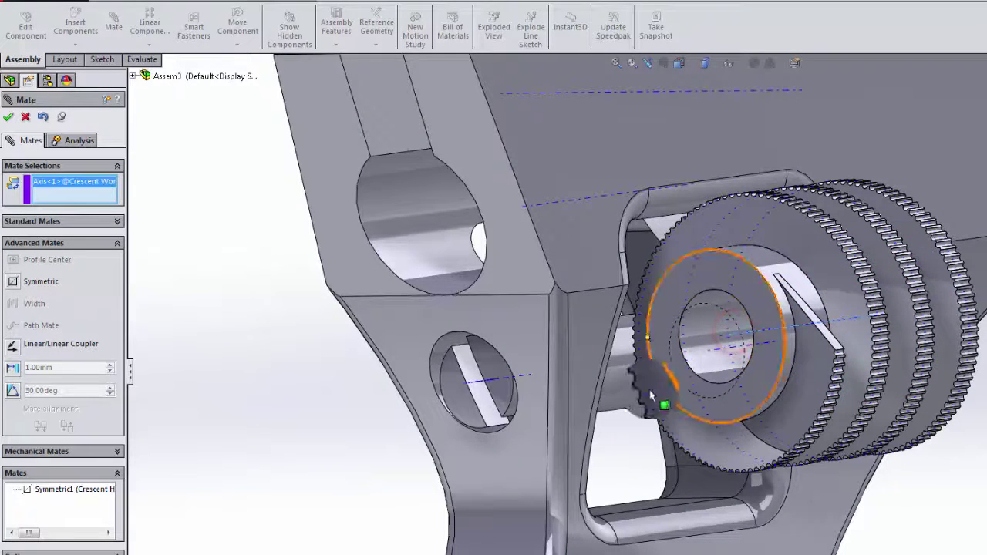
middle_drag(661, 404, 667, 375)
scroll(628, 394, up, 5)
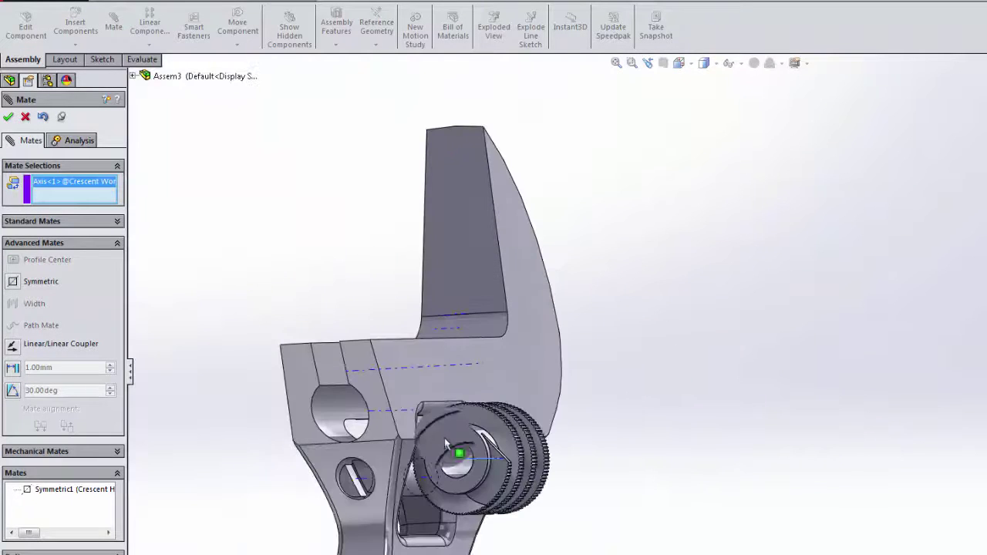
scroll(374, 484, down, 7)
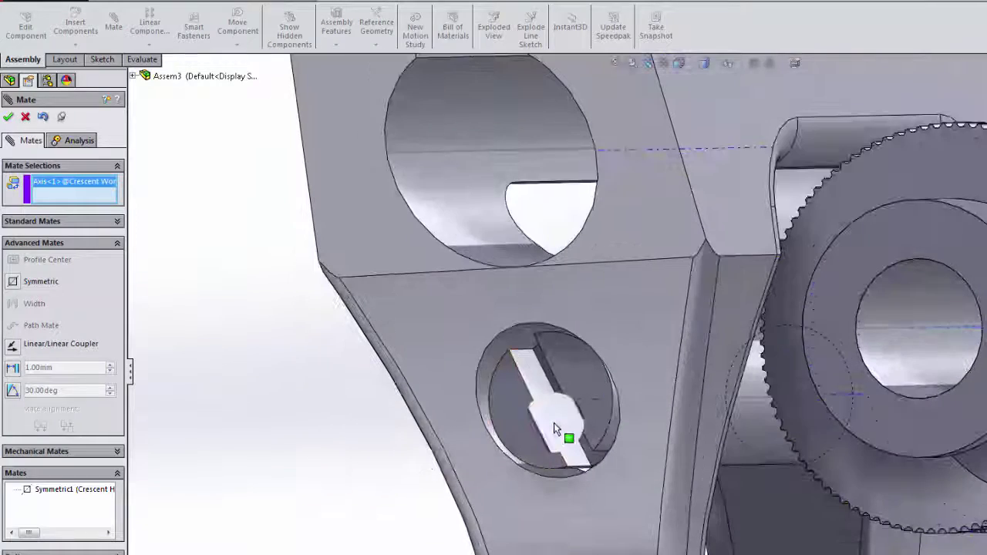
click(559, 407)
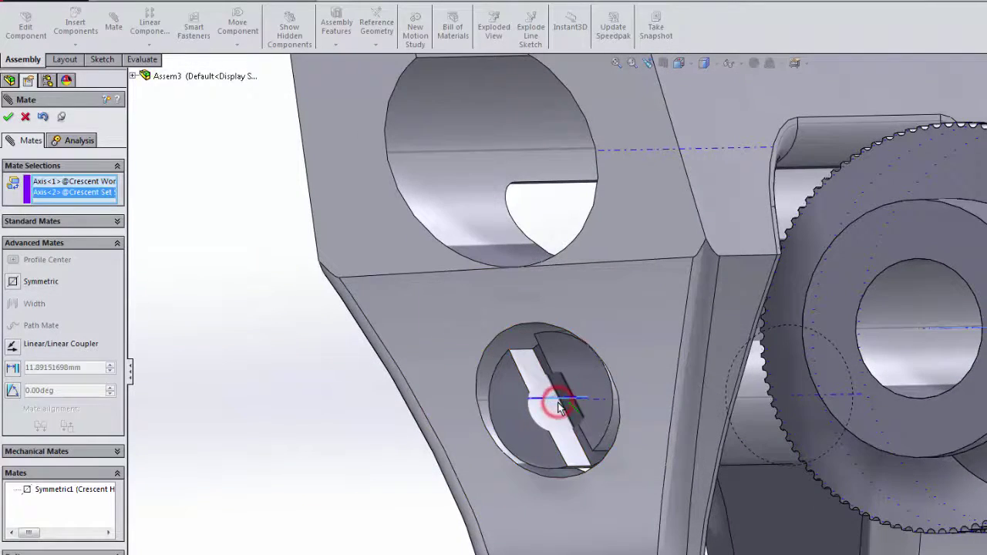
middle_drag(450, 434, 472, 419)
scroll(388, 403, up, 5)
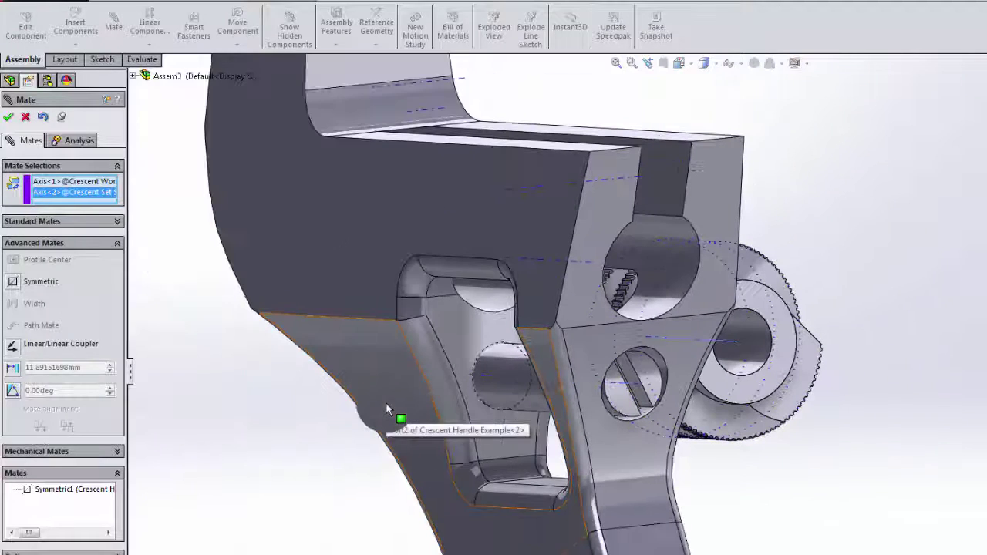
click(108, 219)
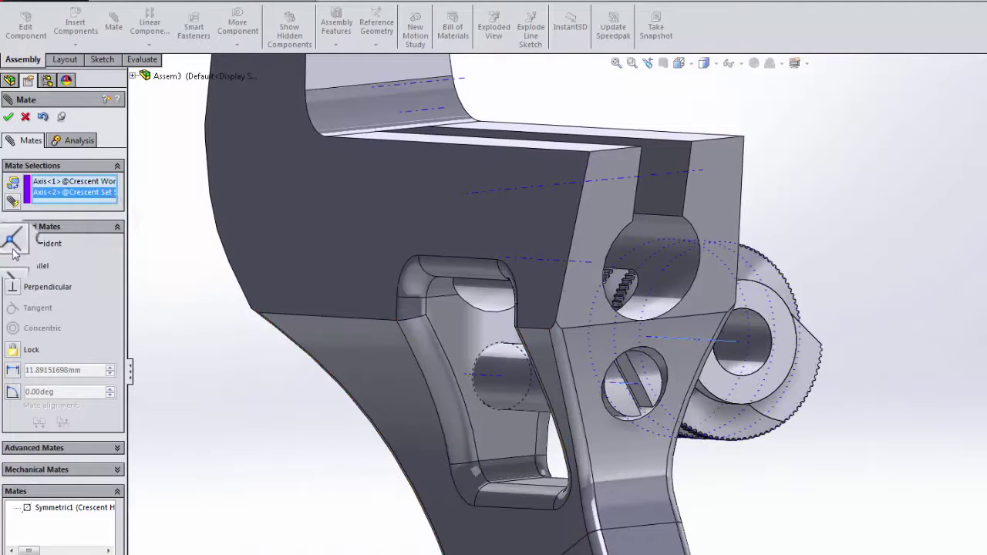
click(13, 244)
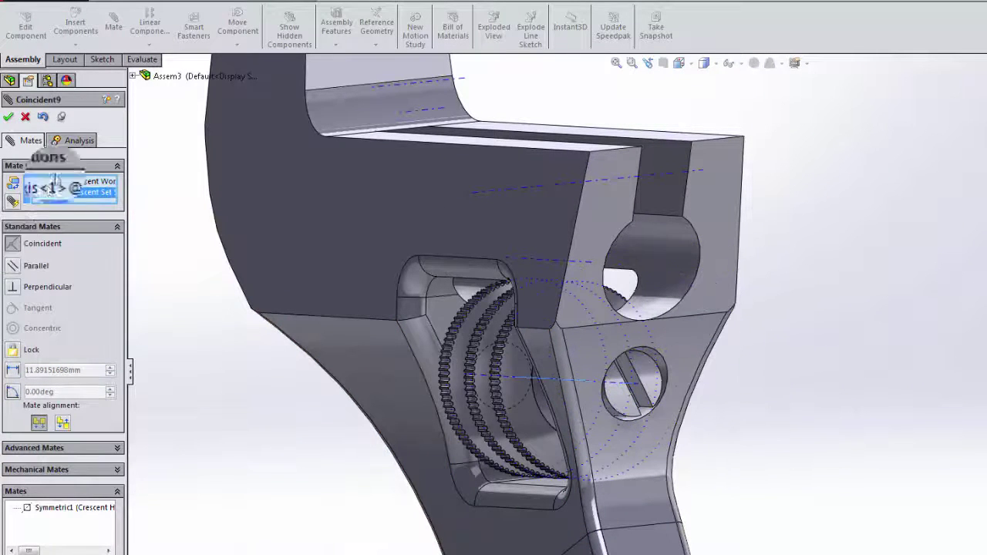
click(11, 117)
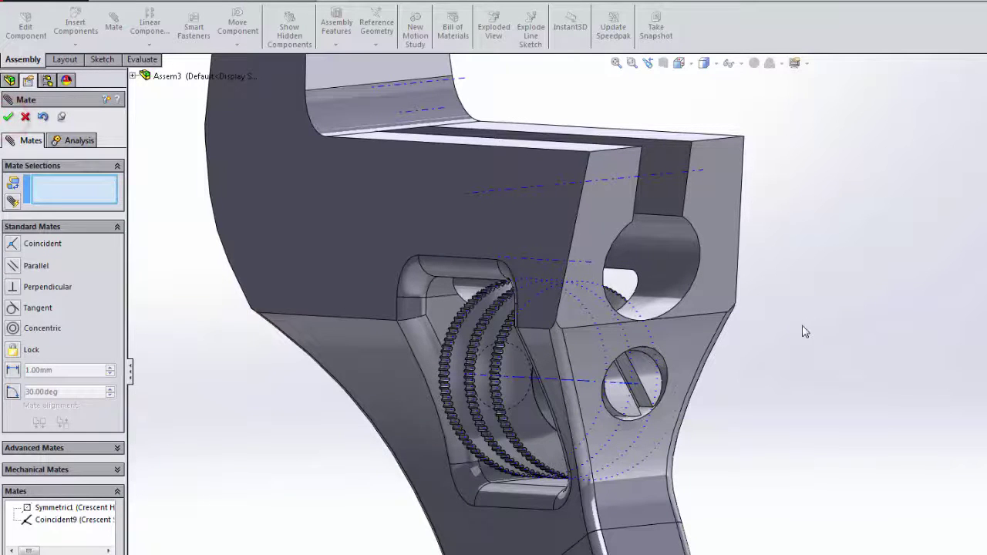
click(25, 116)
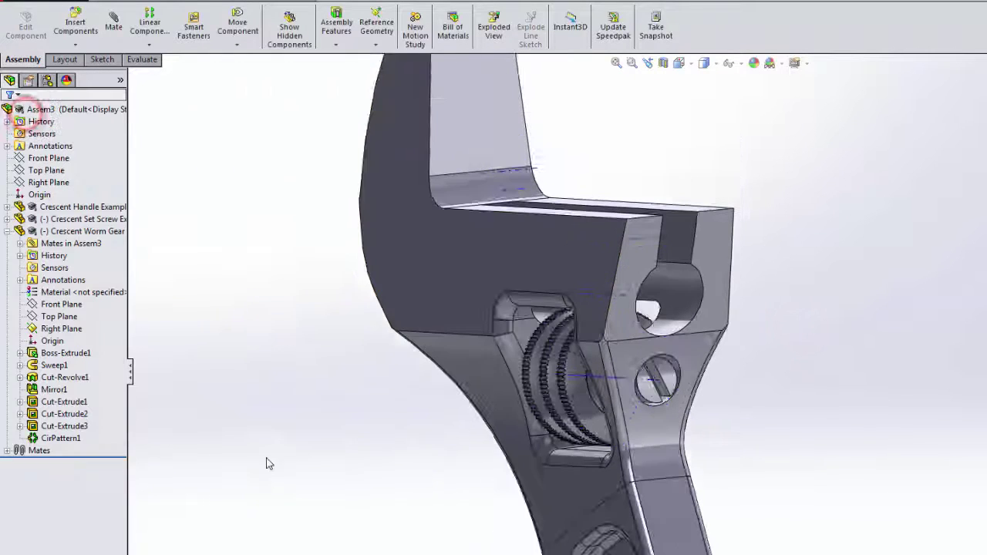
- Test the worm gear's motion by turning it about the set screw inside the handle's window
middle_drag(278, 449, 381, 405)
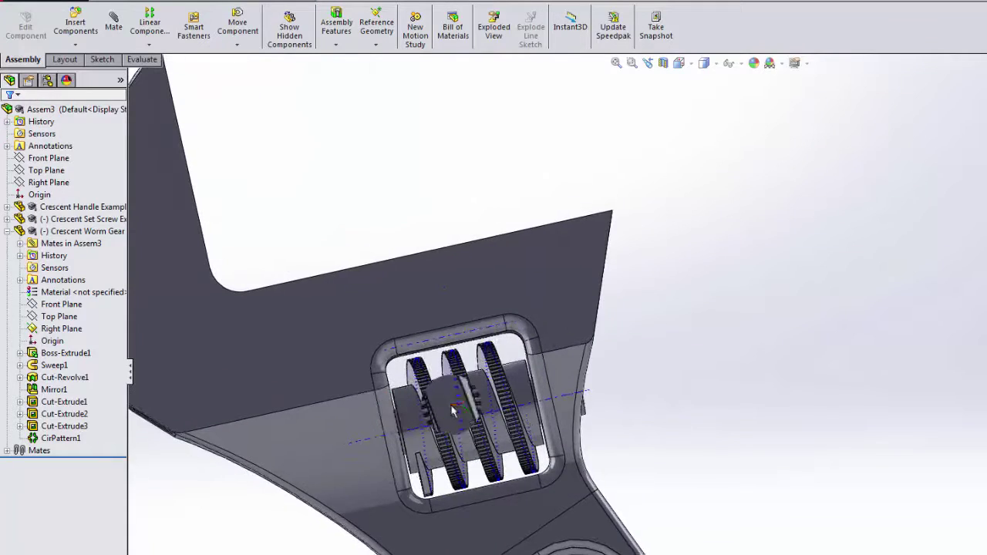
scroll(452, 409, down, 3)
drag(536, 407, 927, 322)
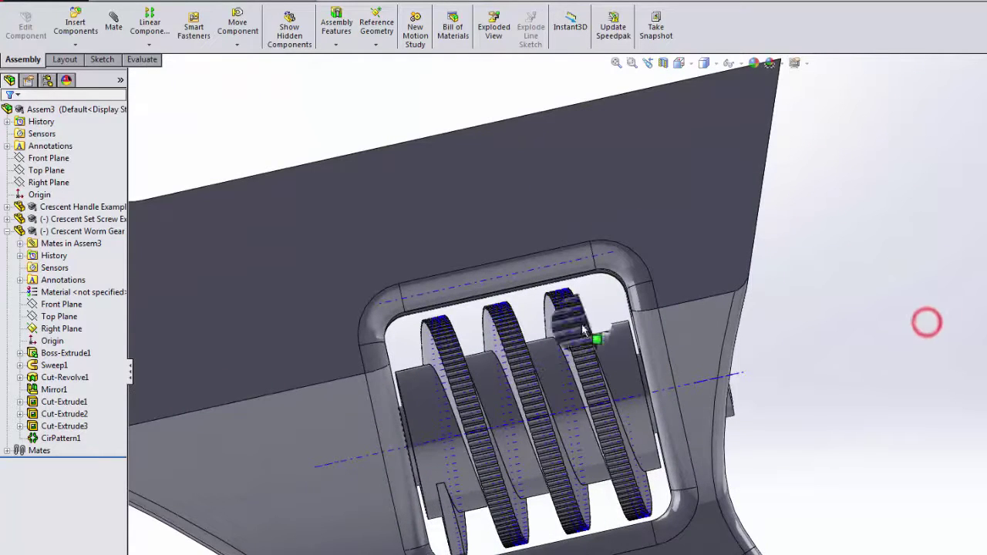
drag(569, 316, 434, 367)
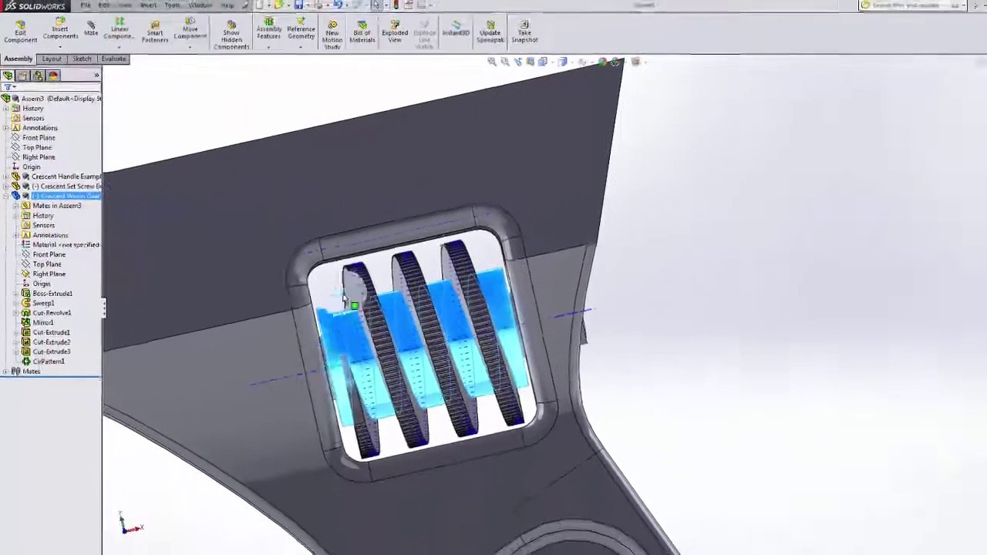
scroll(439, 175, up, 5)
click(442, 104)
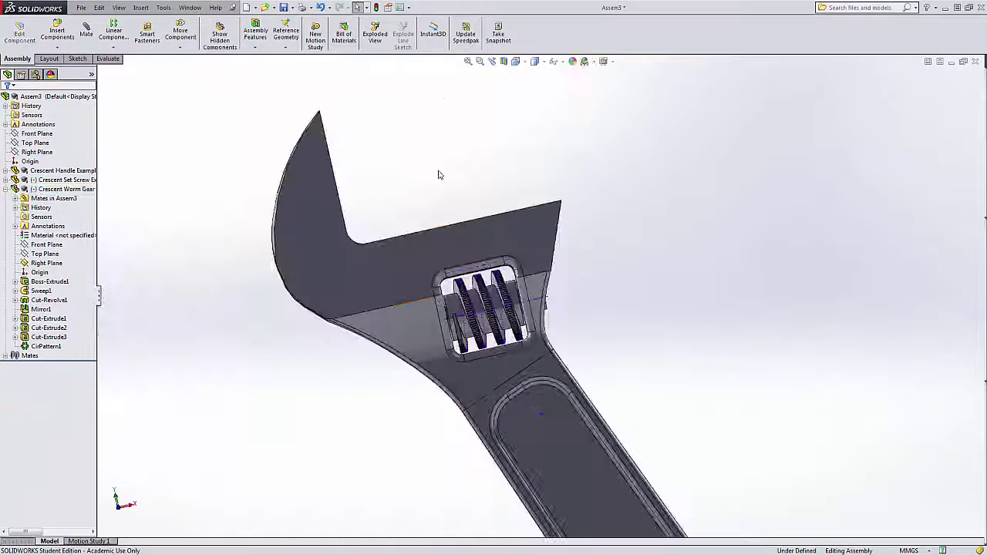
- Insert the Crescent Adjustable Jaw Example part and place it in free space beside the handle's head
click(57, 34)
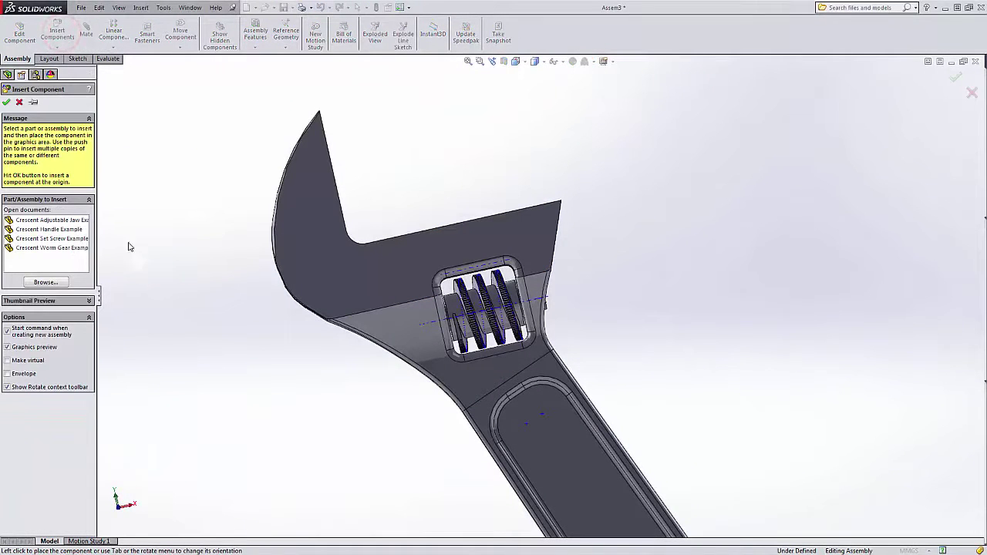
click(51, 220)
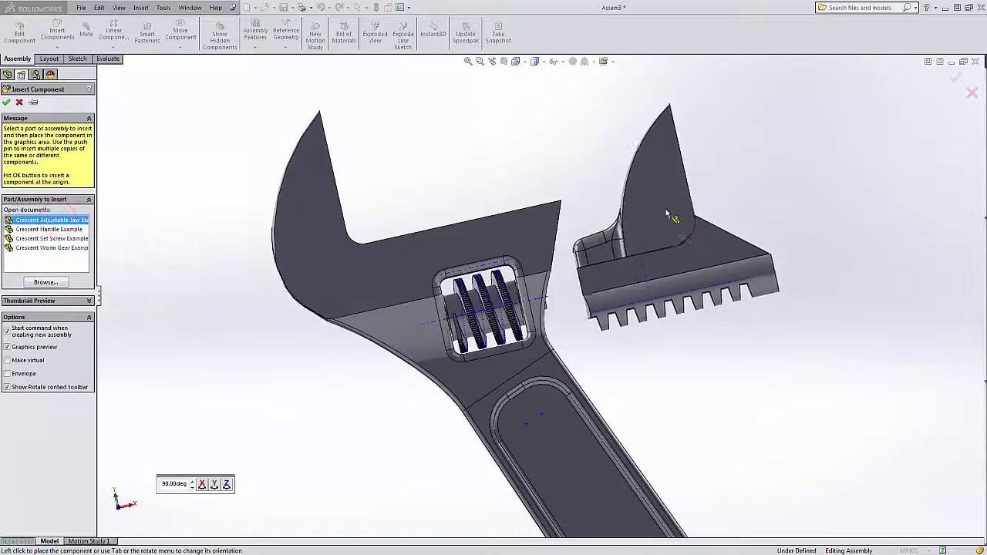
click(683, 182)
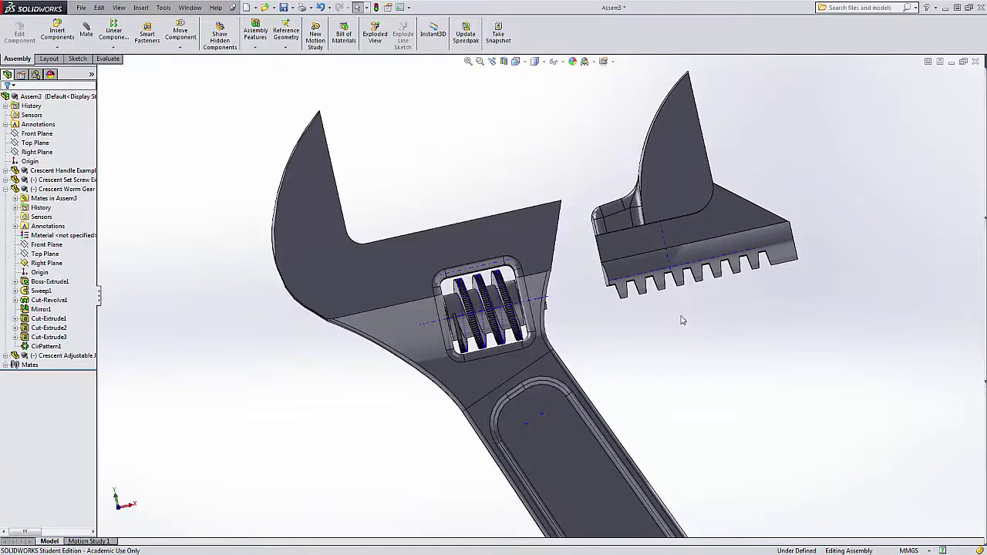
middle_drag(627, 310, 584, 280)
scroll(584, 280, down, 3)
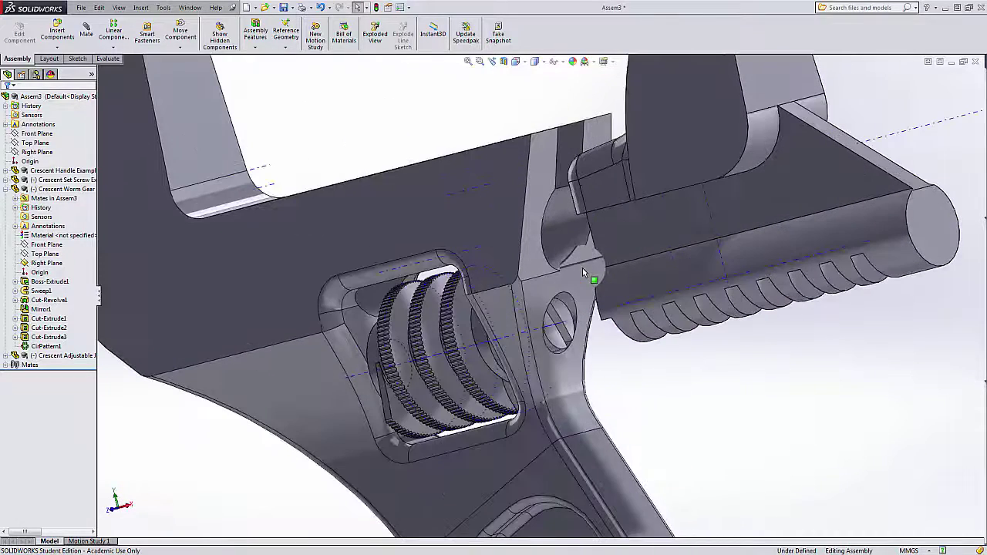
- Mate the handle's jaw-slot axis coincident with the adjustable jaw's rack axis, with the mate alignment flipped
click(85, 29)
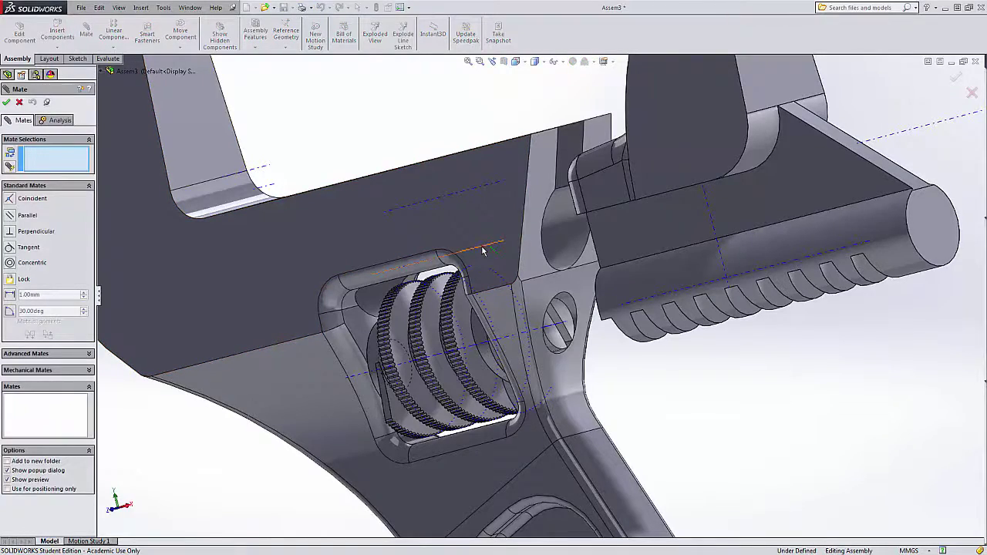
mouse_move(594, 276)
middle_down()
mouse_move(586, 339)
mouse_move(583, 282)
middle_up()
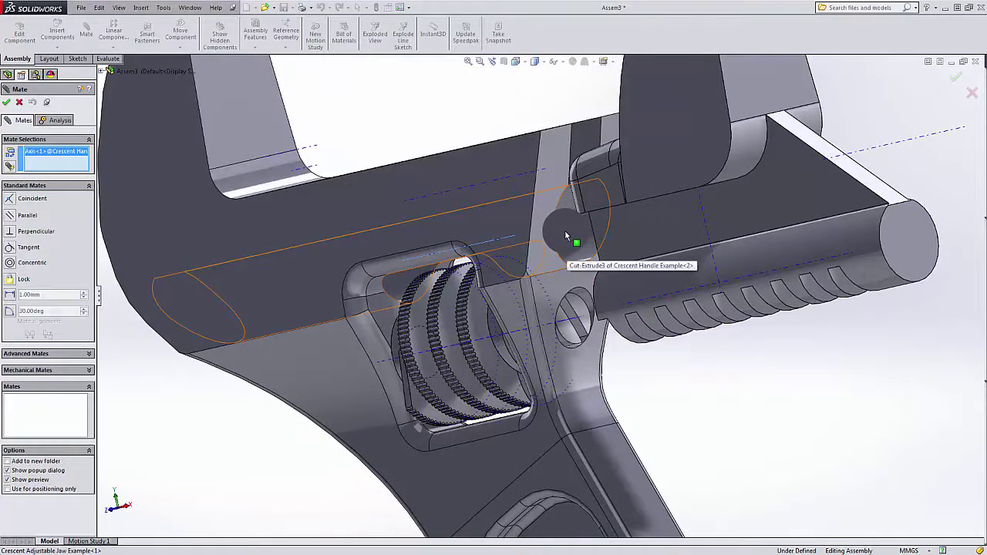
click(769, 276)
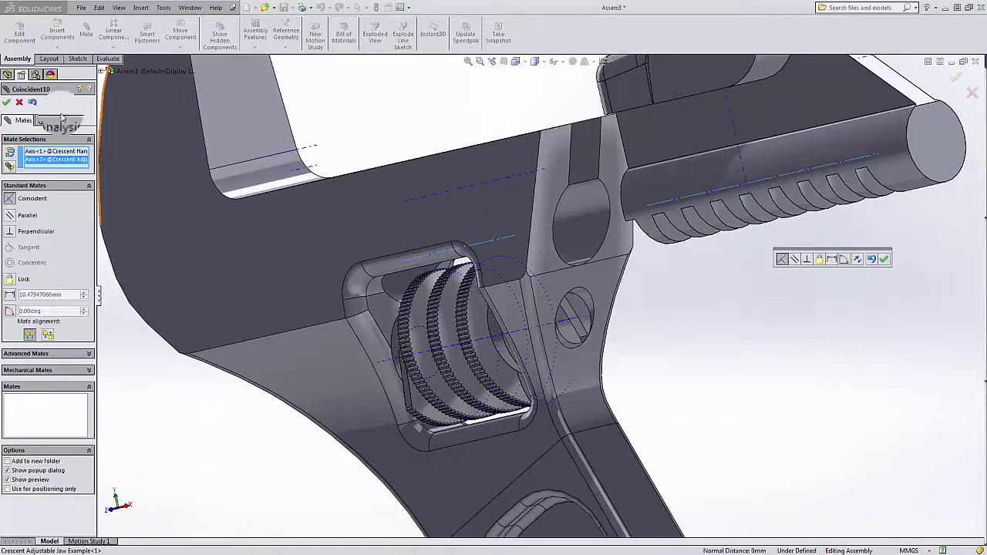
click(48, 335)
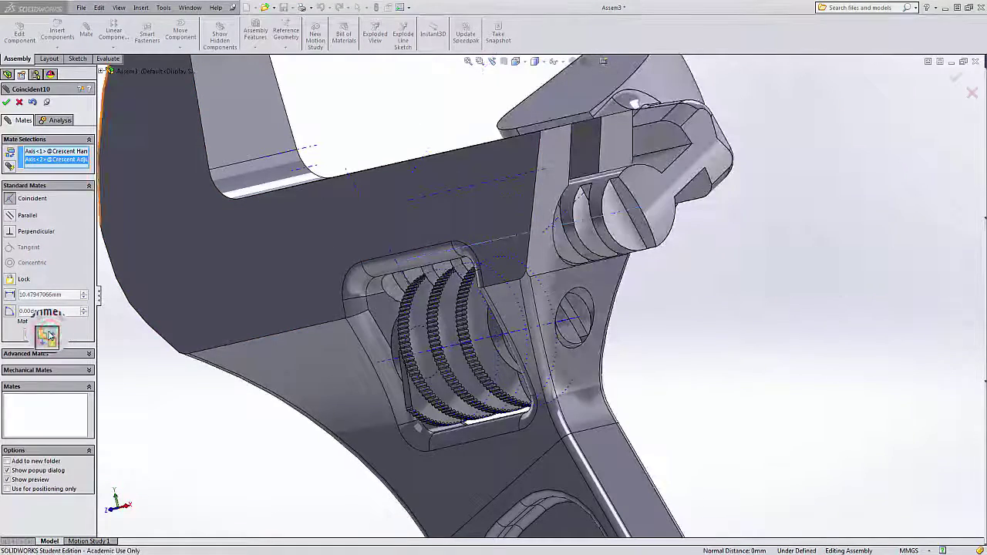
middle_drag(752, 316, 764, 336)
scroll(791, 272, down, 3)
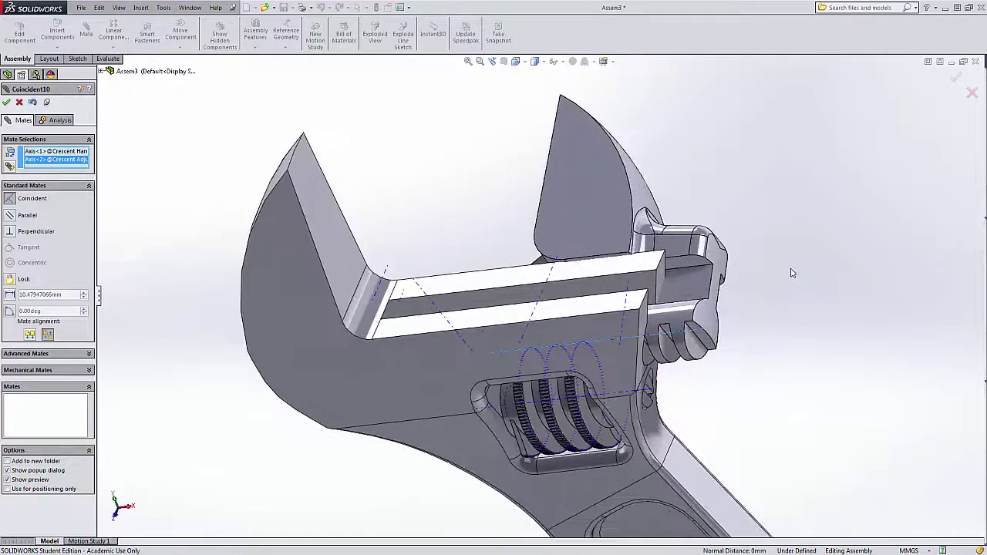
click(12, 109)
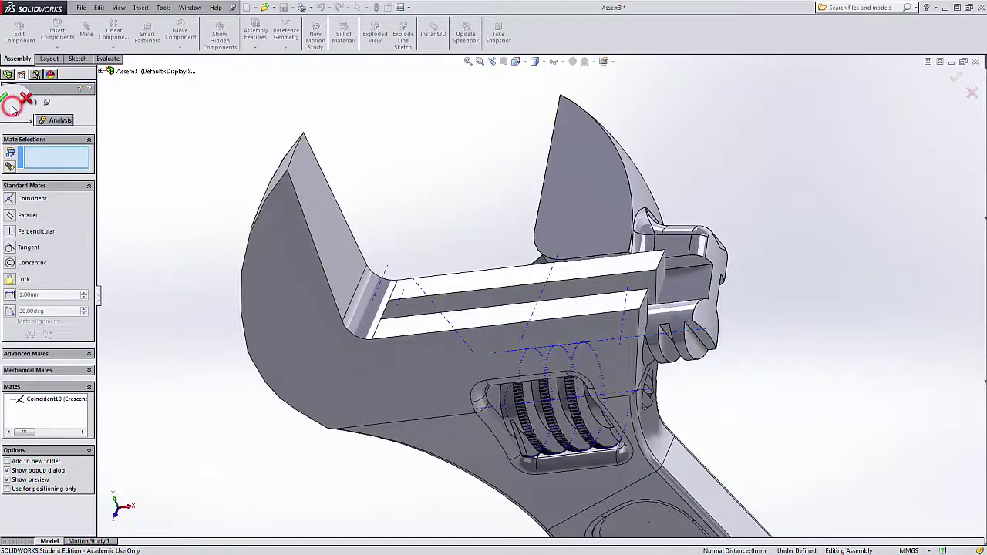
- Add a coincident mate between the Front Plane of the adjustable jaw and the Front Plane of the handle
click(101, 71)
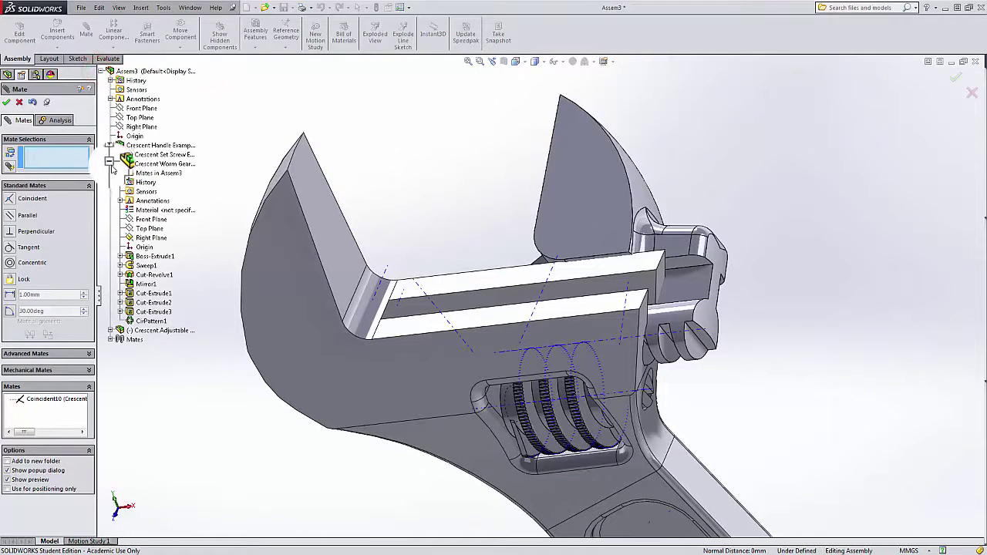
click(110, 163)
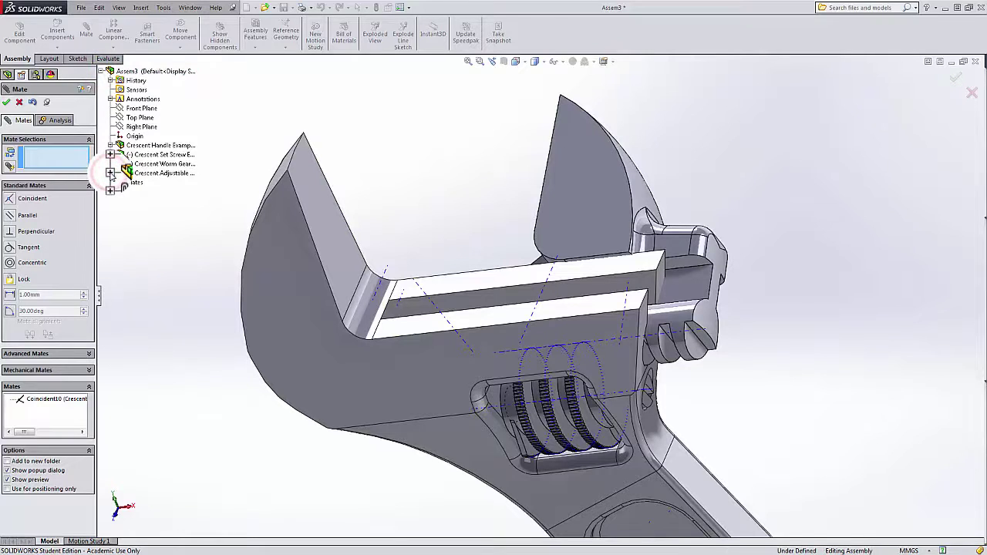
click(110, 173)
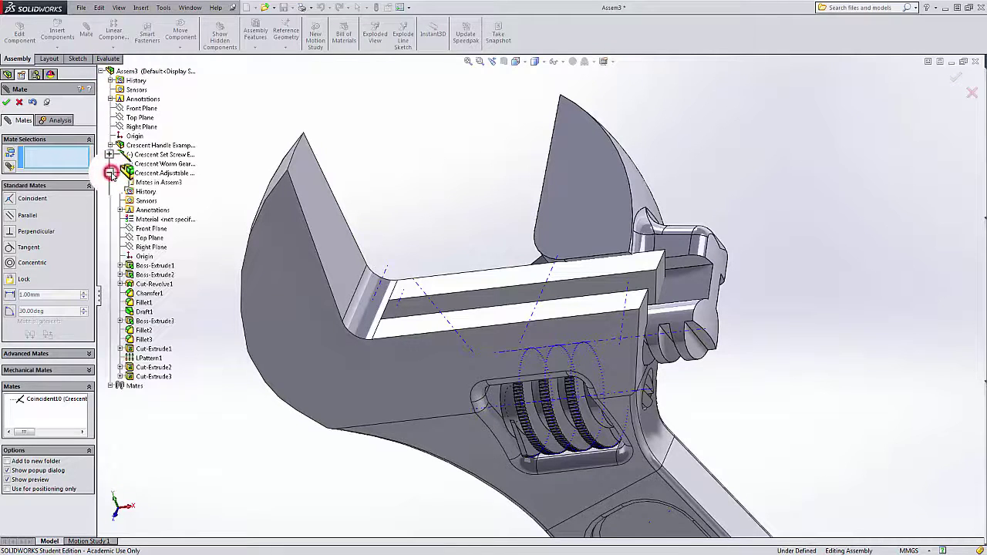
click(159, 229)
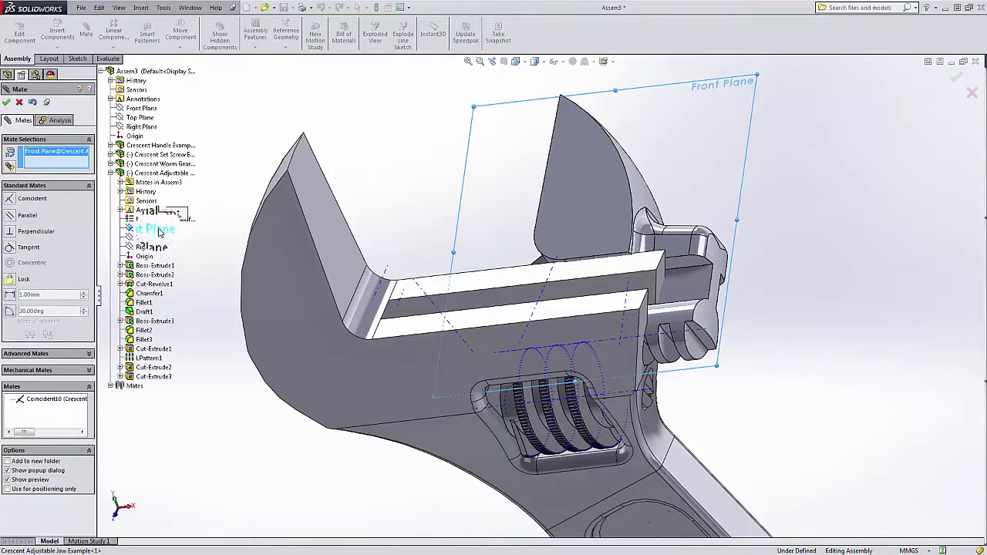
click(110, 145)
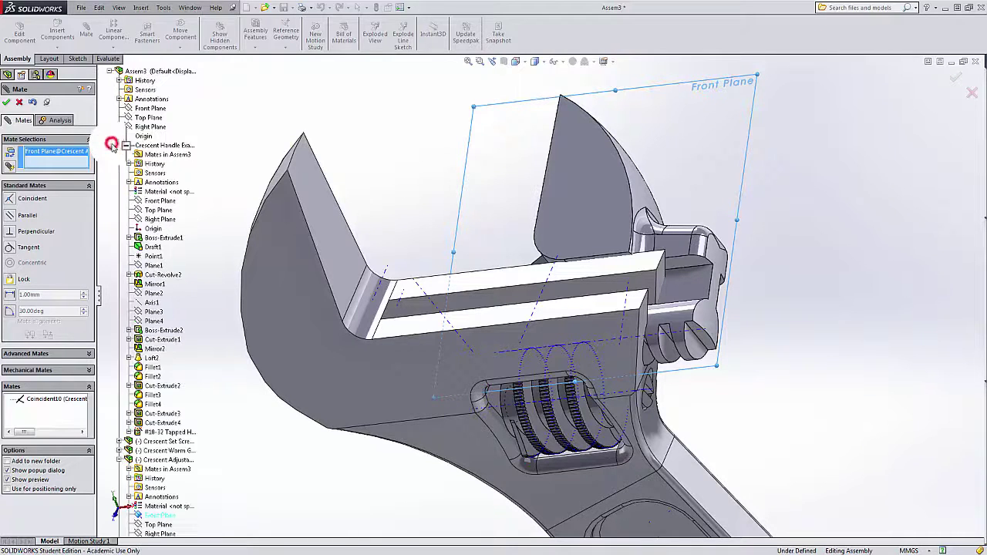
click(158, 203)
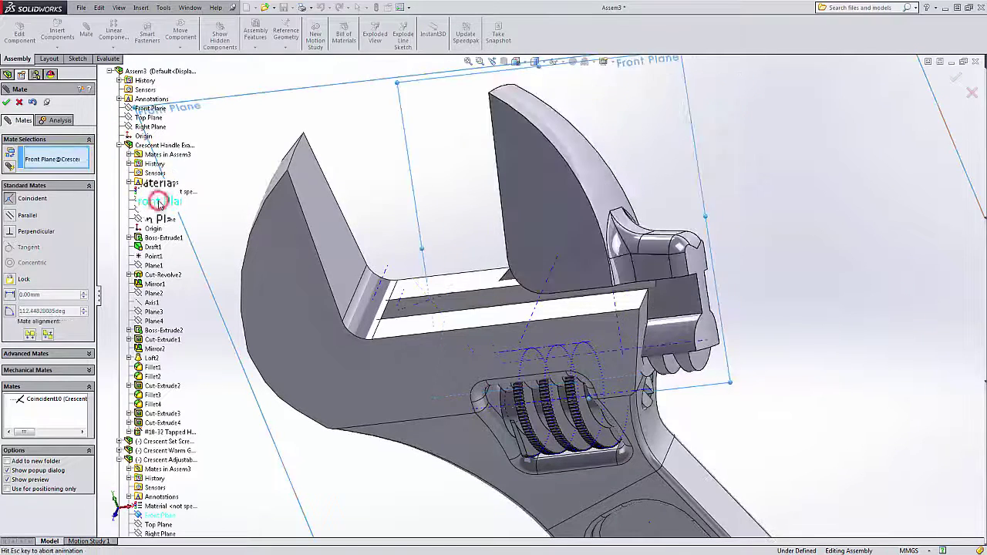
click(7, 102)
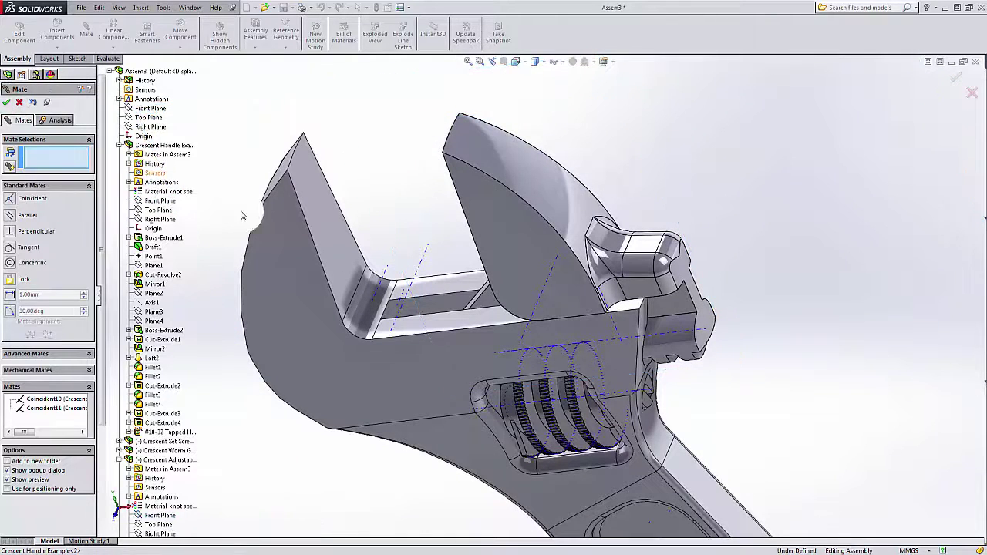
- Slide the adjustable jaw along the handle so its rack teeth sit between the worm gear's threads
scroll(433, 301, up, 3)
middle_drag(433, 301, 465, 177)
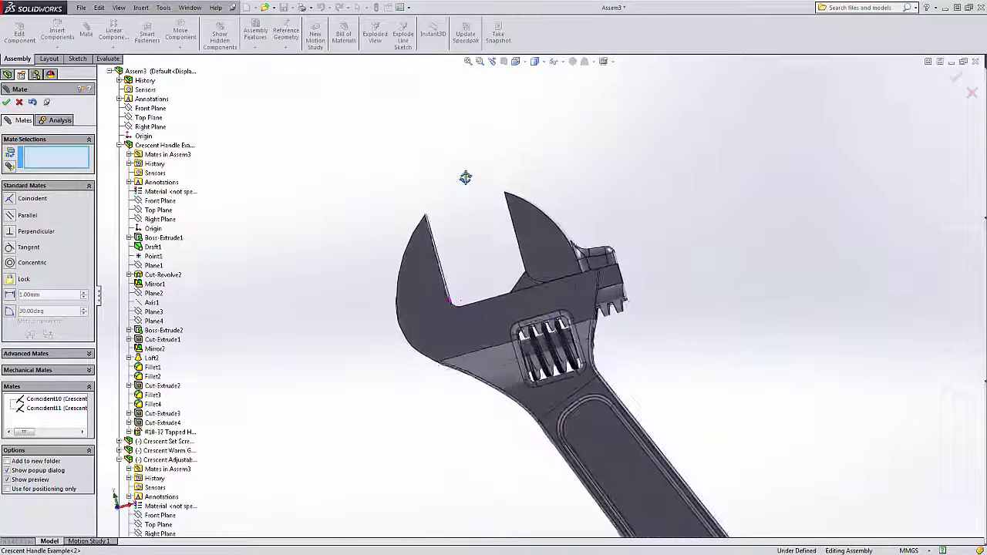
scroll(533, 337, down, 5)
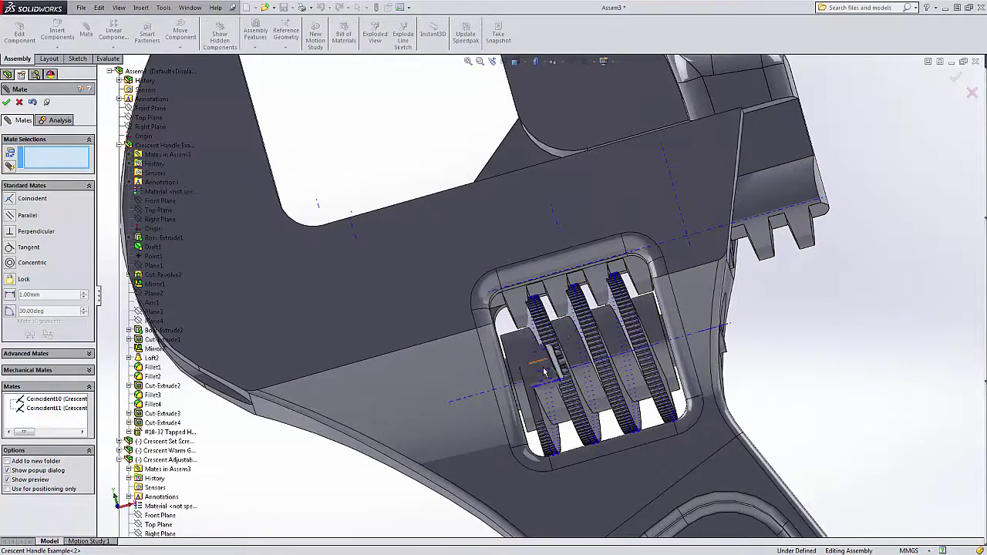
scroll(544, 373, down, 6)
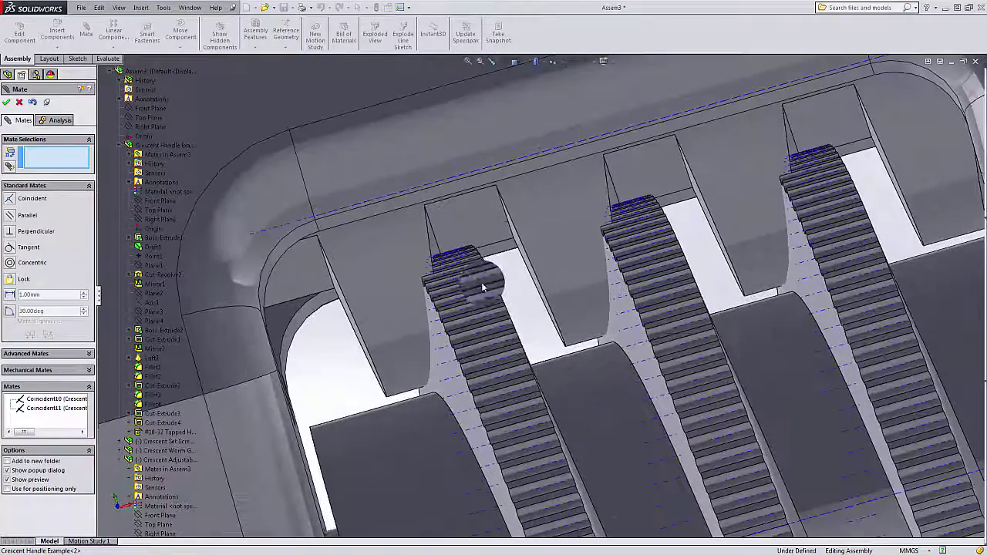
drag(396, 254, 366, 255)
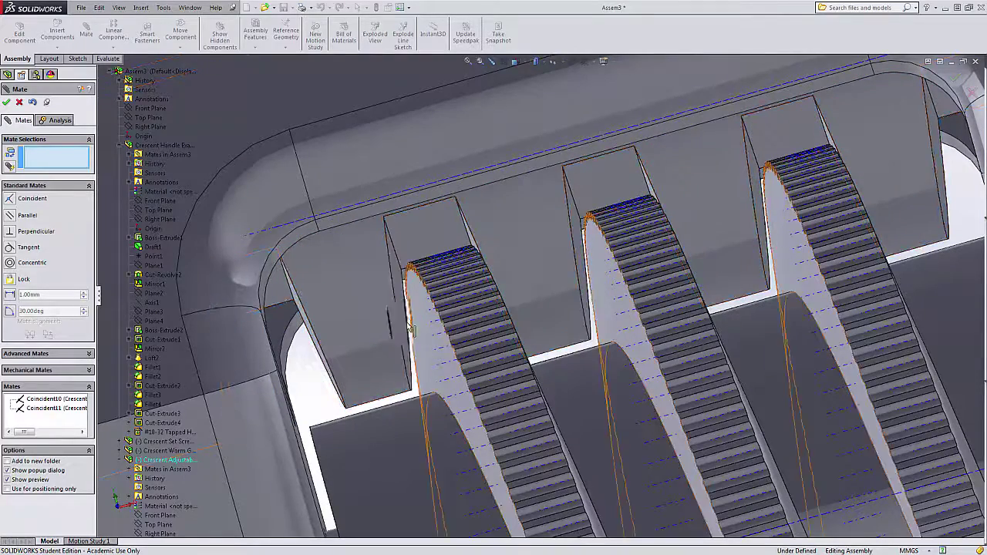
- Add a tangent mate between a side face of the jaw's rack tooth and the worm gear's helical thread face, and finish mating
scroll(484, 302, up, 5)
scroll(483, 303, down, 5)
scroll(663, 341, up, 5)
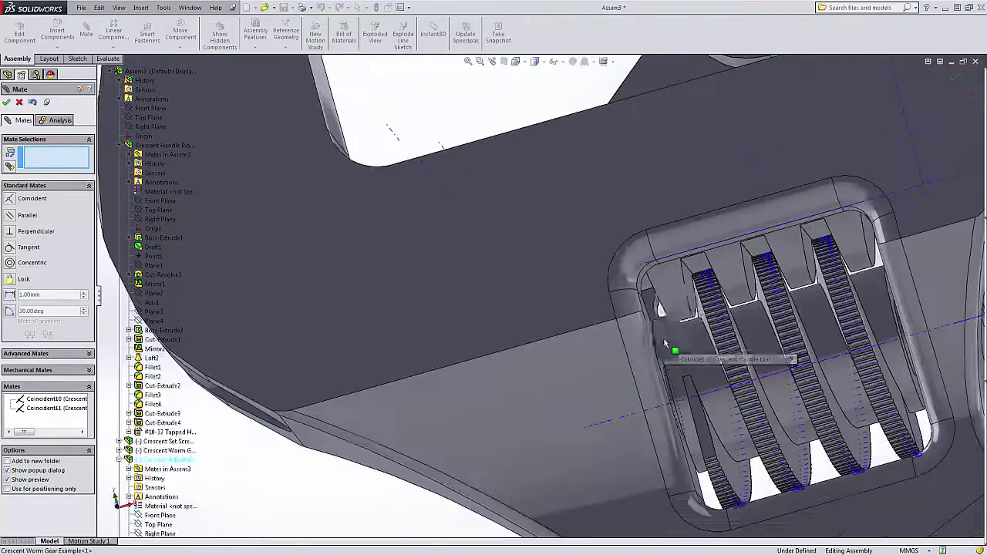
scroll(671, 324, down, 8)
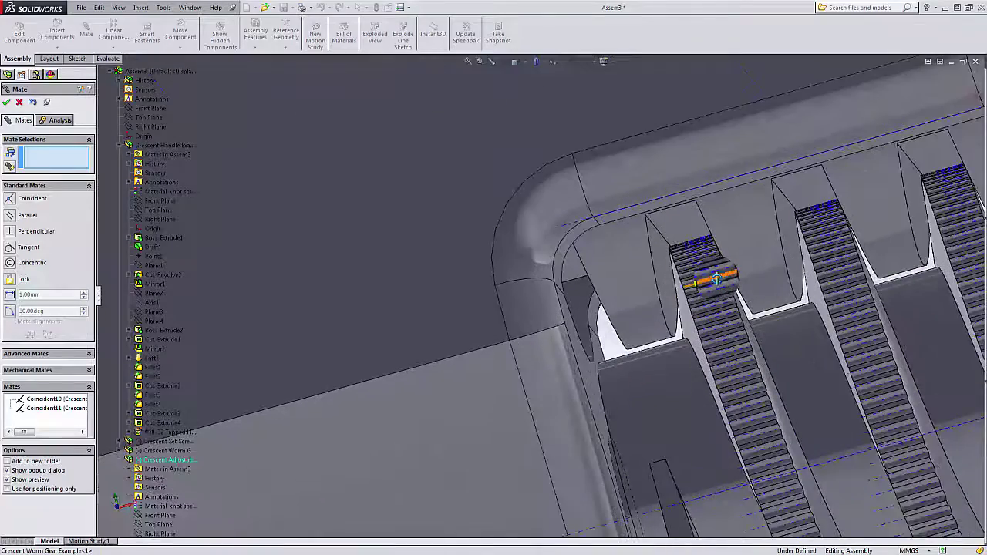
scroll(716, 279, down, 2)
scroll(719, 280, down, 5)
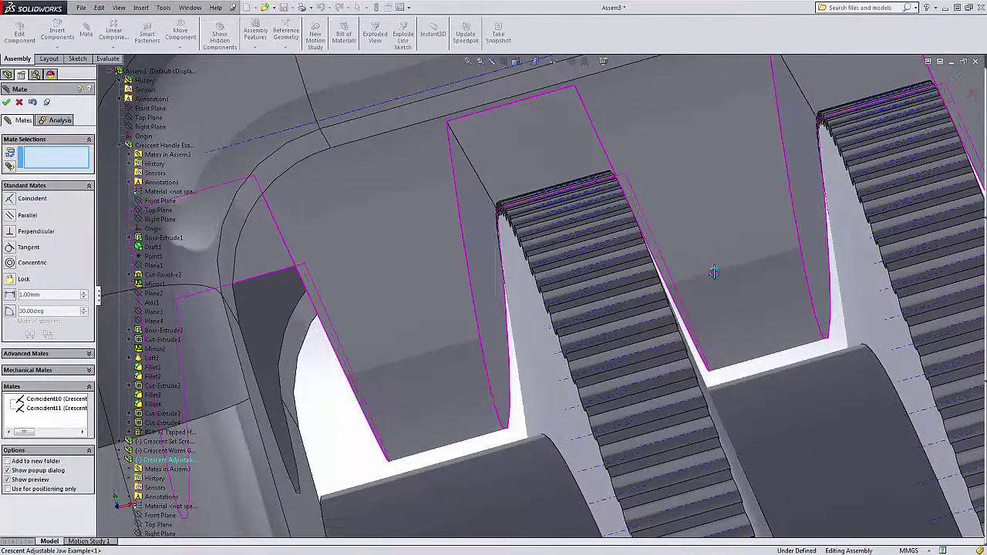
mouse_move(713, 272)
middle_down()
mouse_move(711, 257)
mouse_move(652, 275)
mouse_move(716, 279)
middle_up()
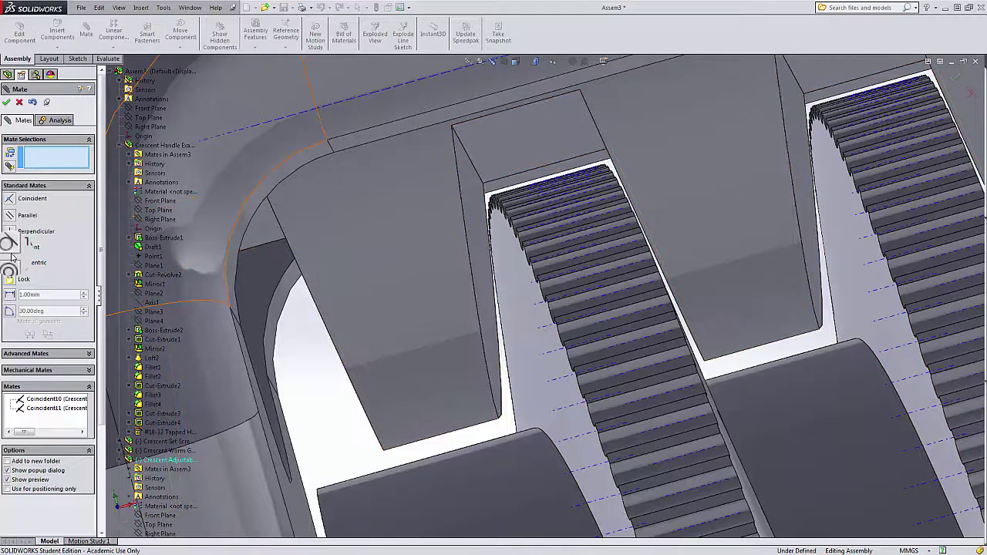
click(478, 251)
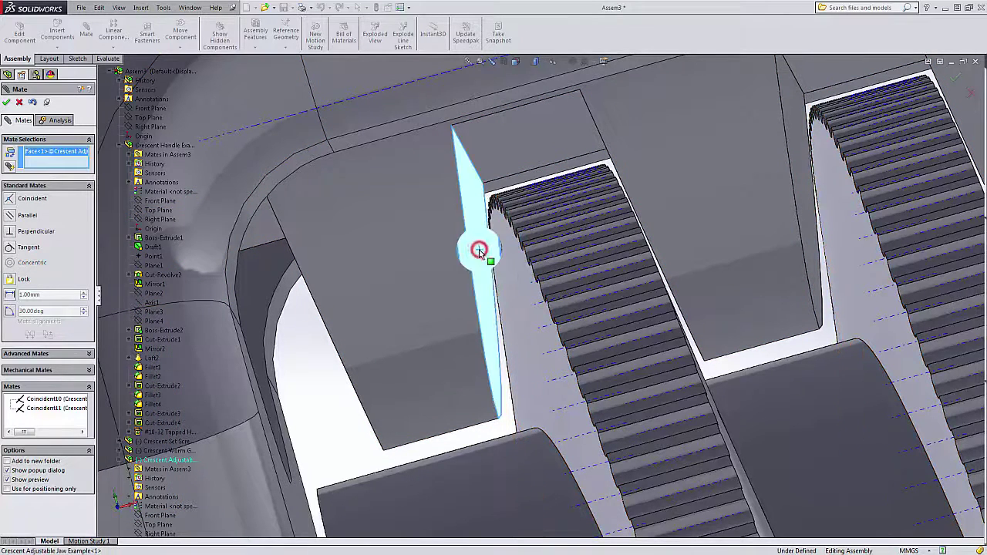
click(514, 300)
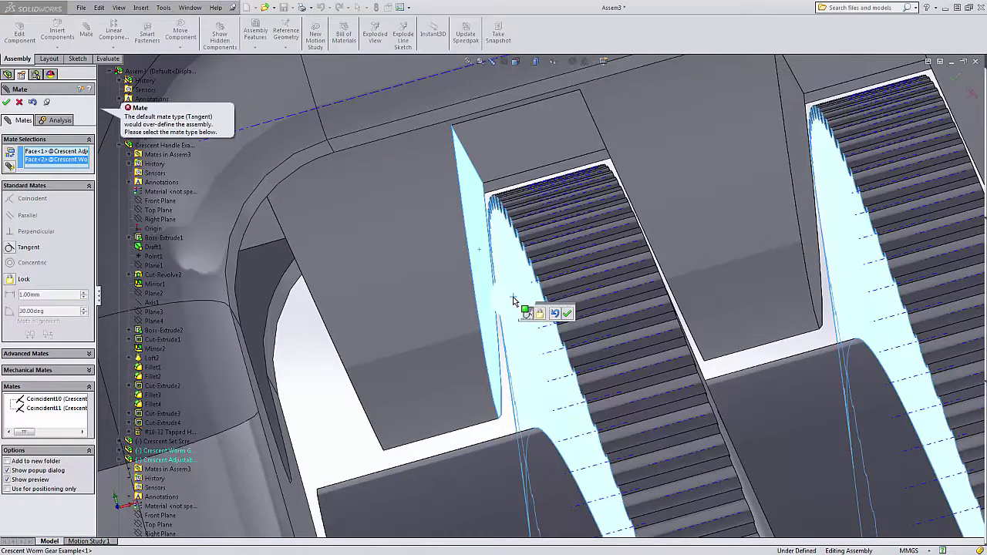
click(10, 249)
click(291, 235)
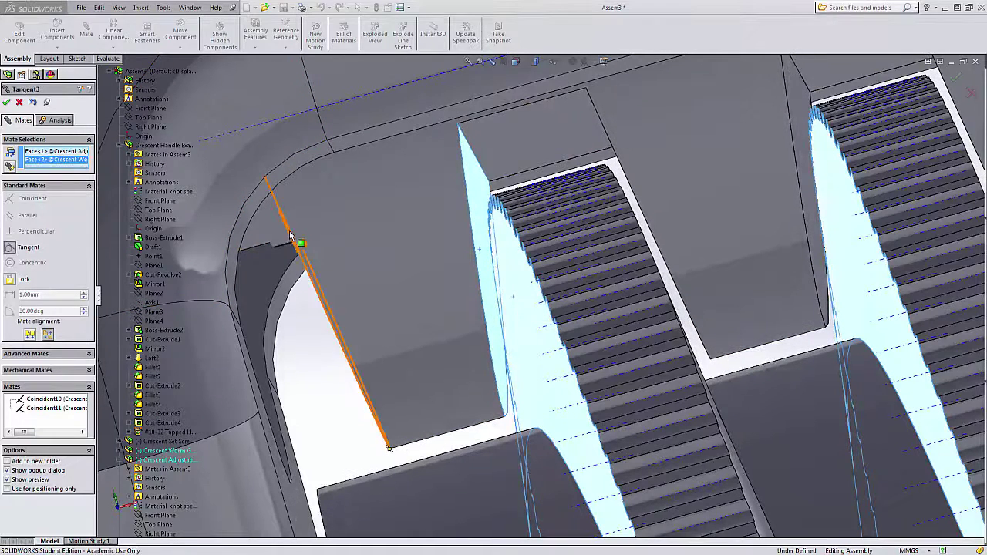
click(7, 102)
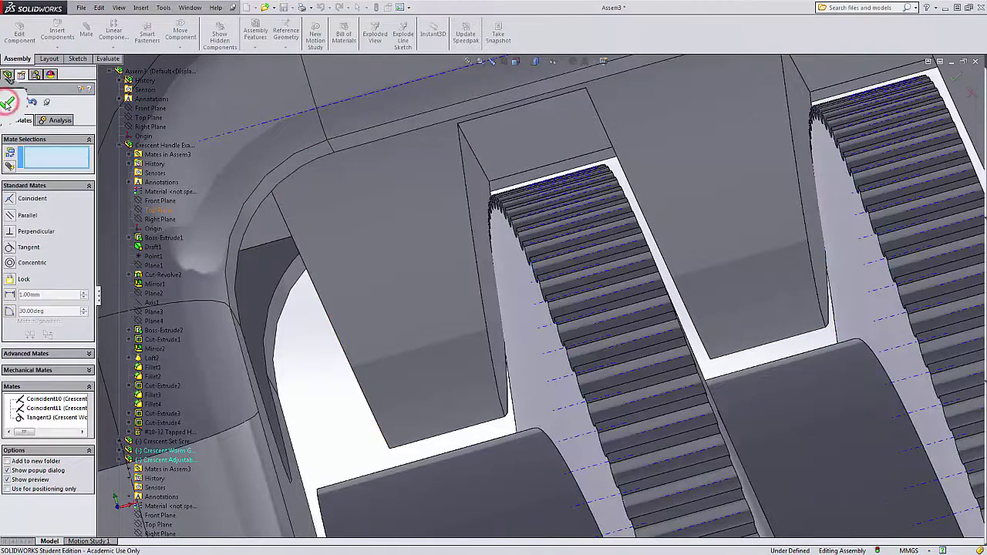
click(21, 102)
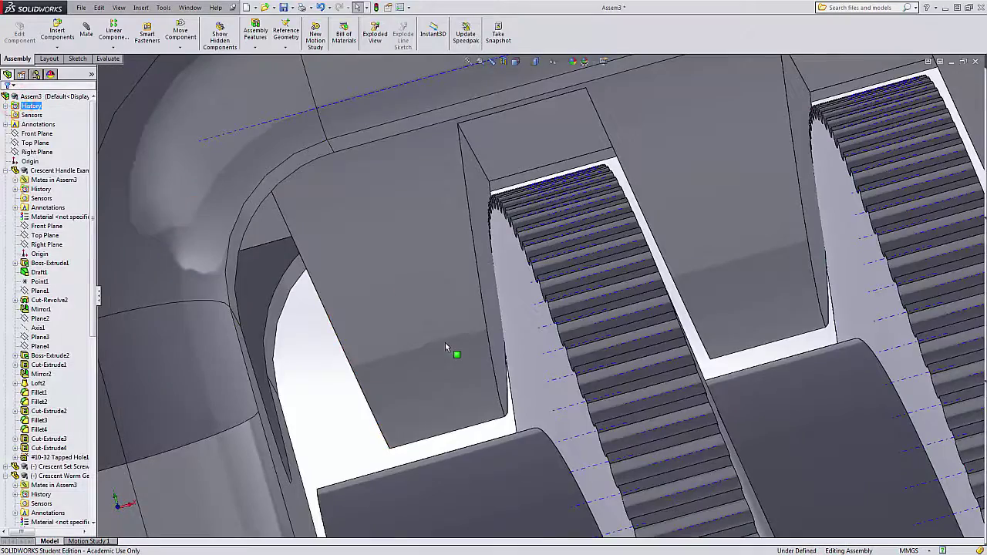
- Examine the contact between the jaw's rack teeth and the worm gear's threads inside the handle's window
scroll(445, 346, down, 10)
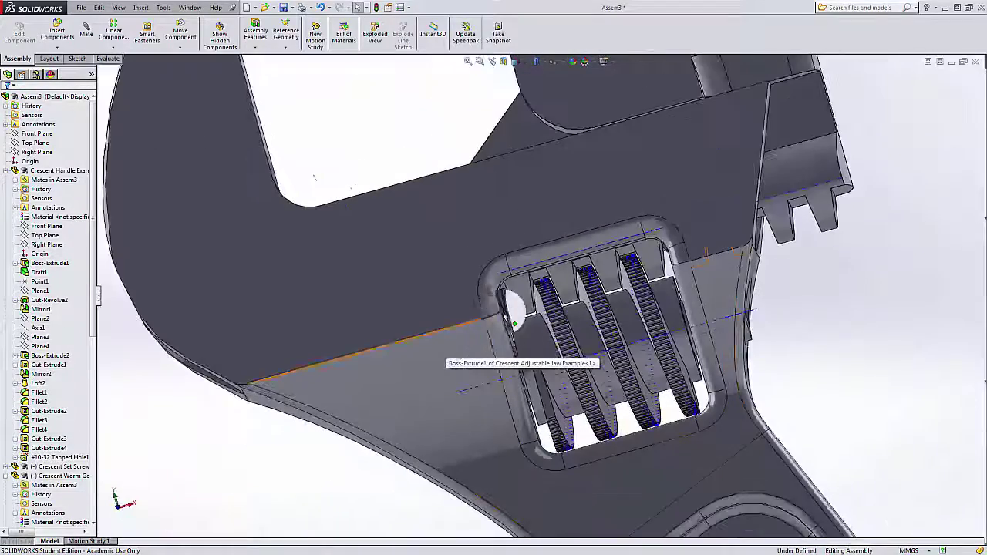
scroll(538, 294, up, 5)
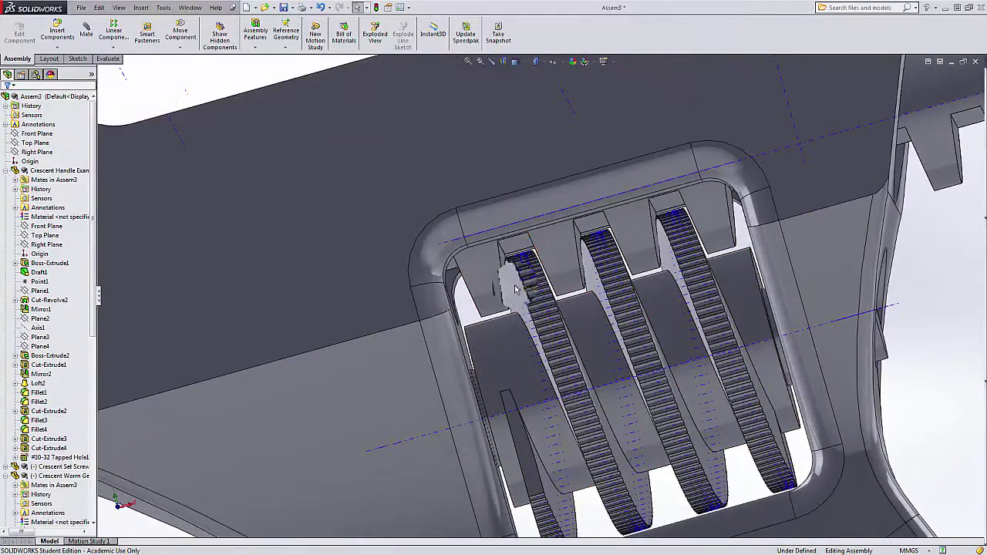
scroll(518, 295, up, 6)
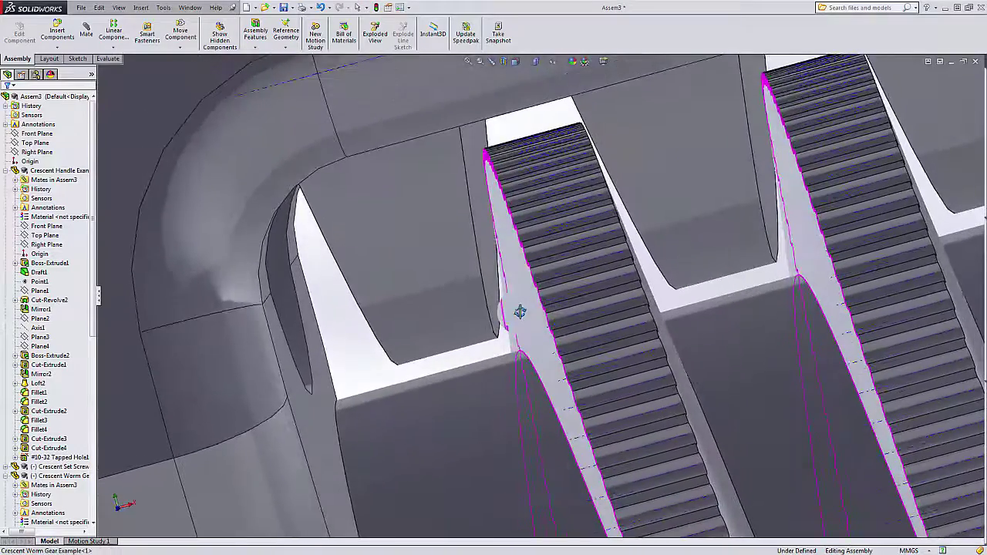
scroll(520, 307, up, 2)
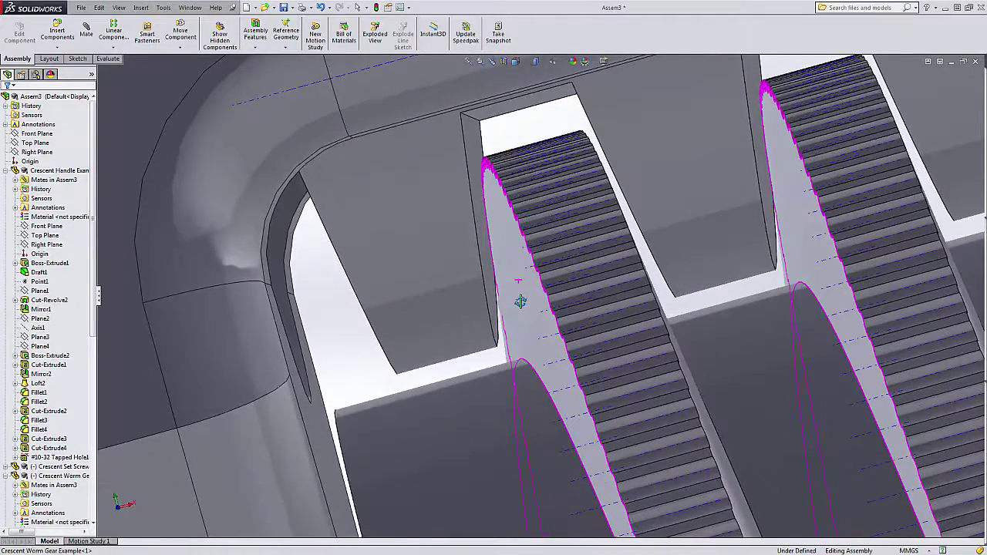
scroll(525, 308, down, 4)
scroll(529, 299, up, 3)
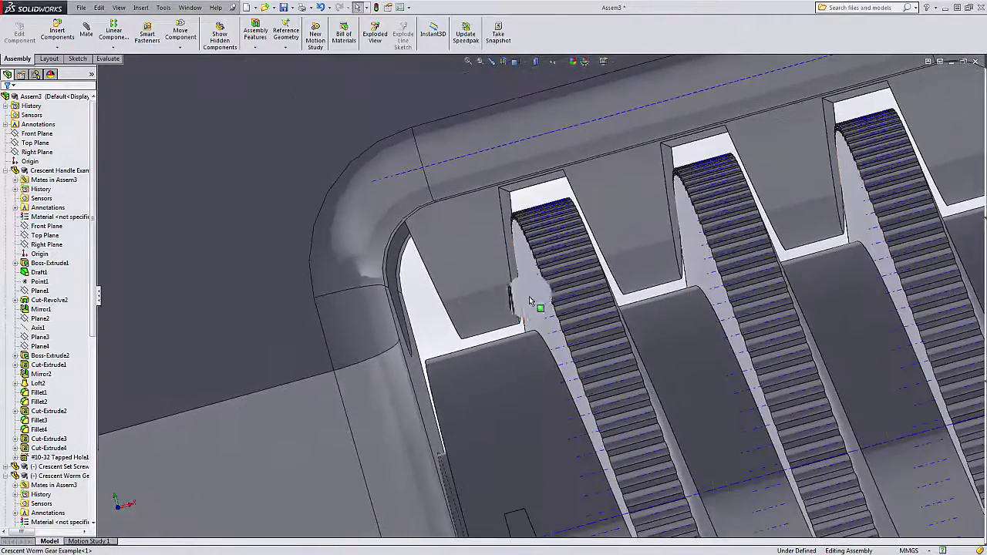
scroll(529, 266, down, 5)
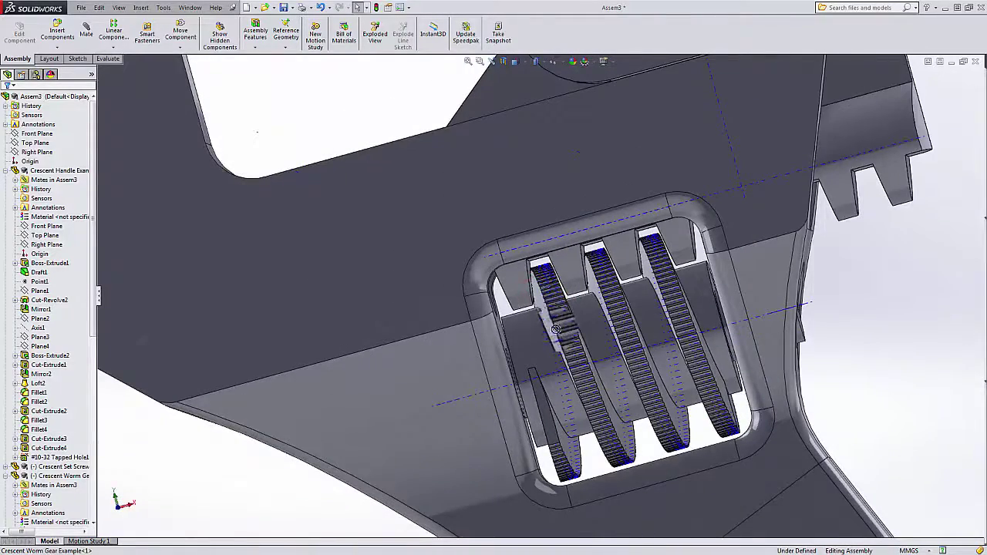
scroll(555, 329, down, 4)
- Turn the worm gear back and forth to test how it drives the adjustable jaw along the handle
drag(639, 309, 637, 344)
drag(623, 291, 560, 340)
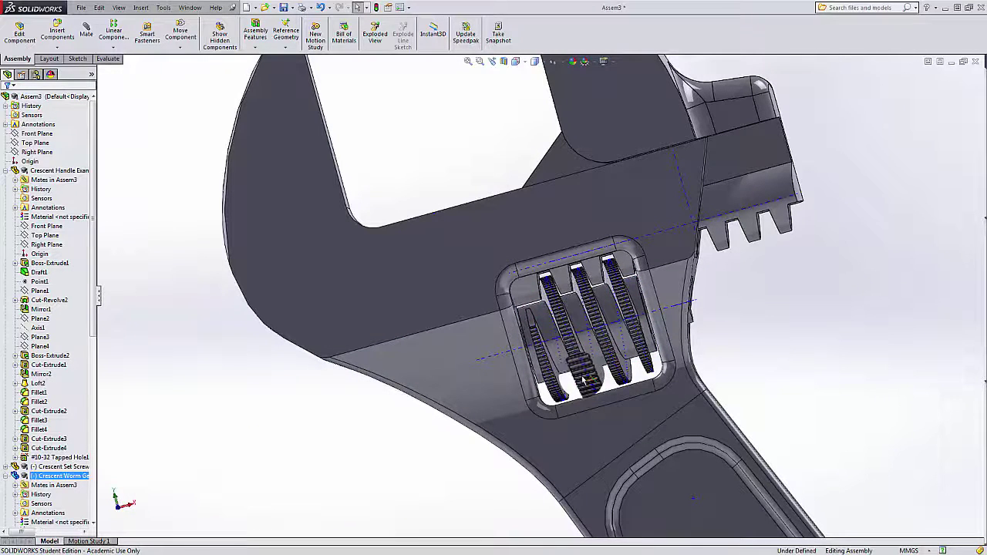
drag(567, 335, 565, 371)
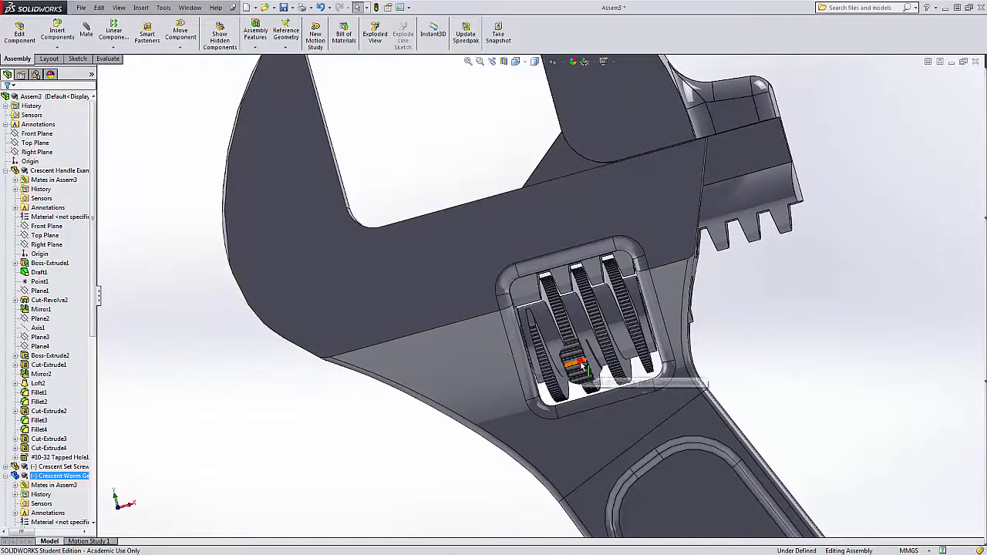
drag(583, 362, 575, 293)
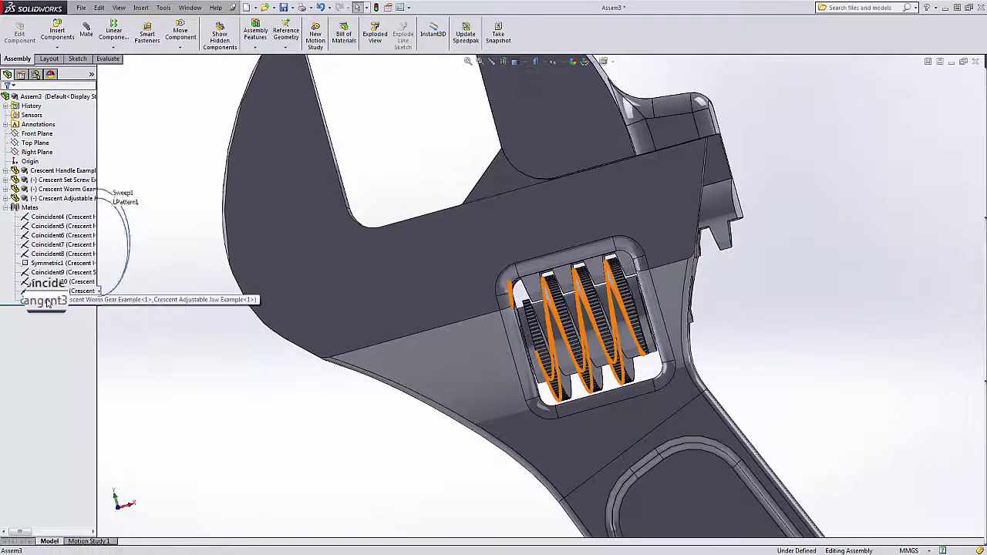
- Delete the Tangent3 mate between the worm gear and the adjustable jaw
right_click(47, 302)
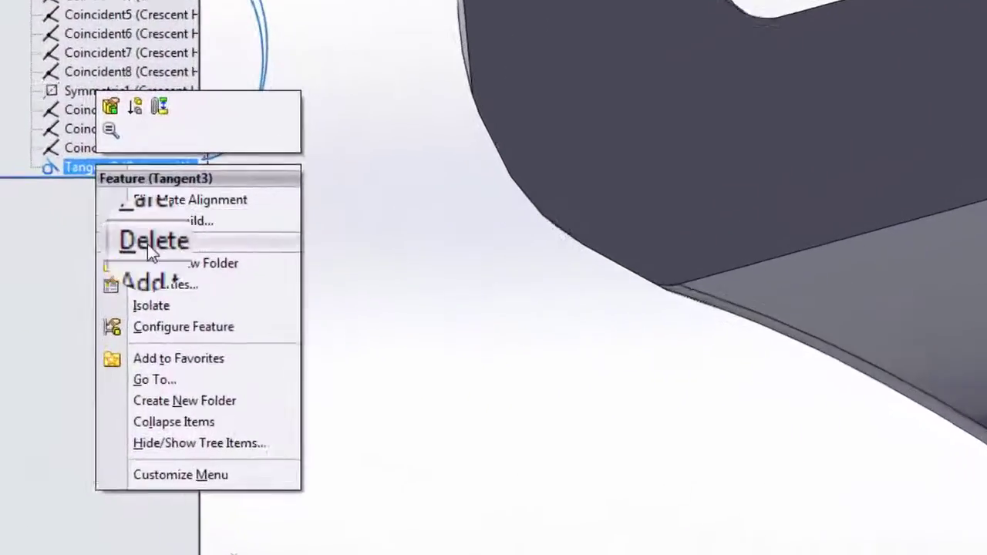
click(73, 337)
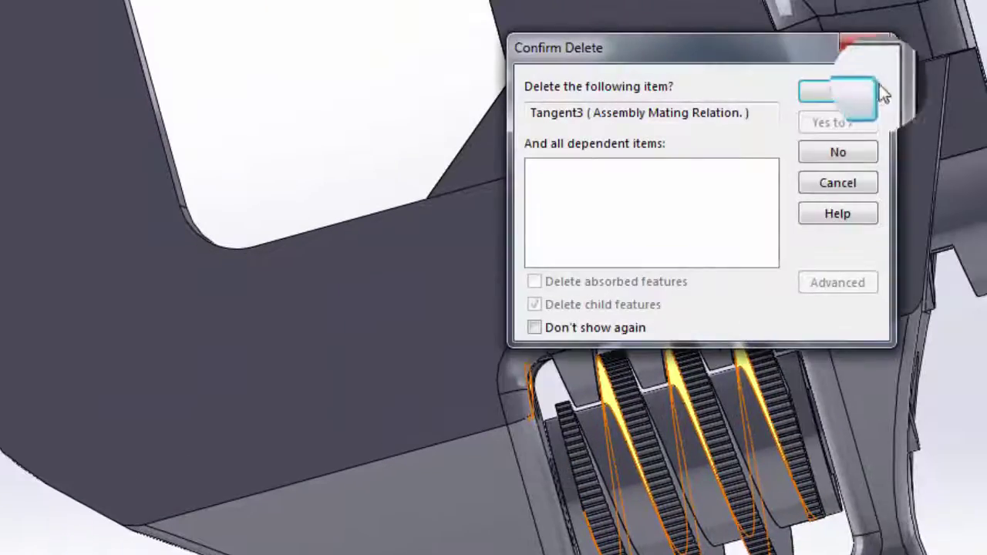
click(839, 91)
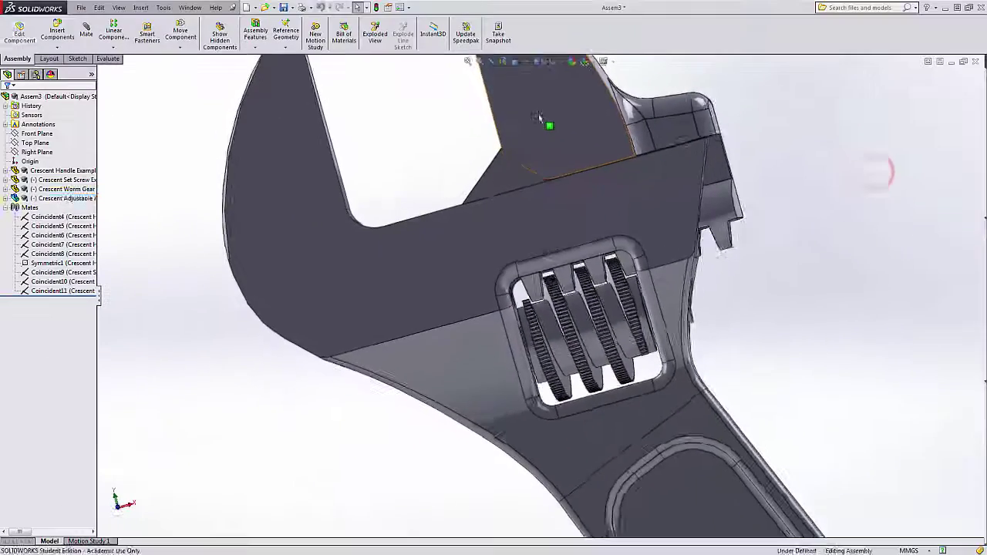
- Slide the freed adjustable jaw along the handle until it sits close to the fixed jaw
scroll(538, 115, up, 3)
drag(551, 183, 498, 196)
middle_drag(498, 196, 512, 221)
drag(526, 205, 547, 249)
middle_drag(536, 306, 542, 205)
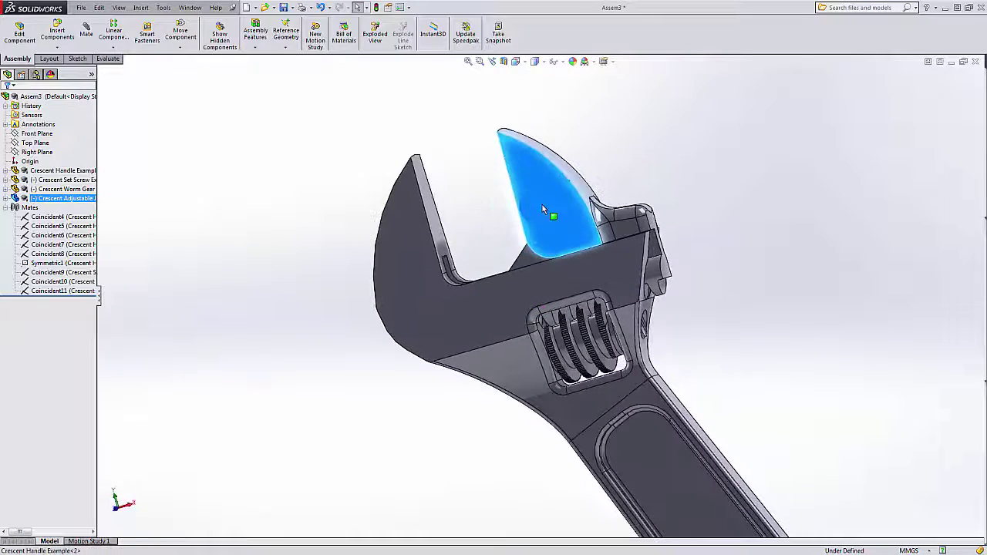
drag(542, 205, 478, 229)
- Examine how the jaw's rack teeth sit between the worm gear's threads inside the handle's window
scroll(528, 284, down, 5)
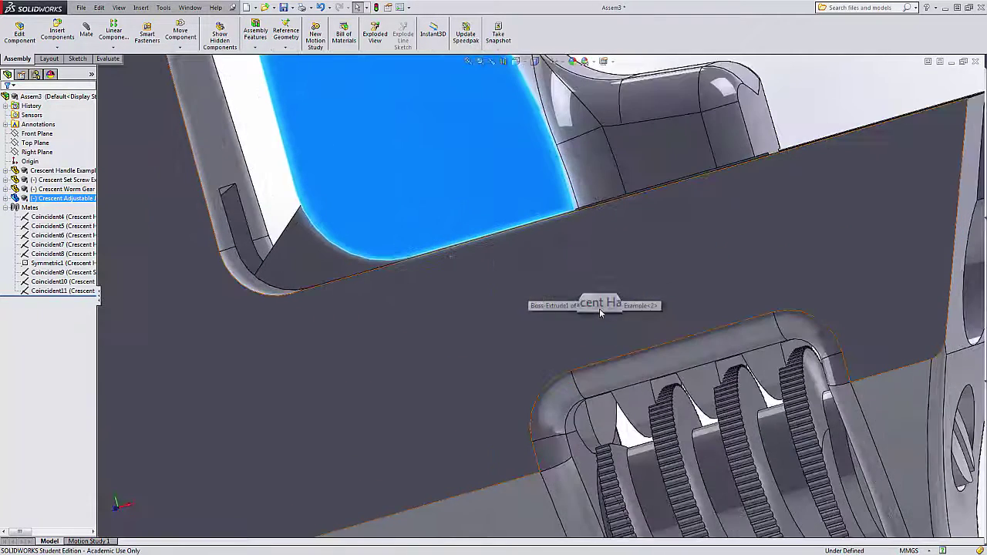
scroll(601, 309, up, 5)
mouse_move(612, 326)
middle_down()
mouse_move(632, 286)
mouse_move(615, 337)
middle_up()
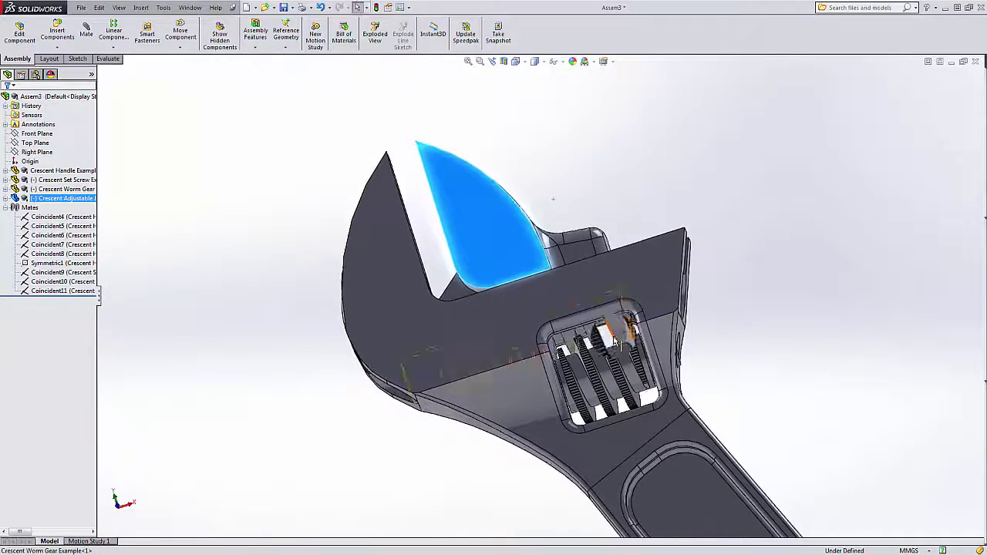
scroll(621, 327, down, 4)
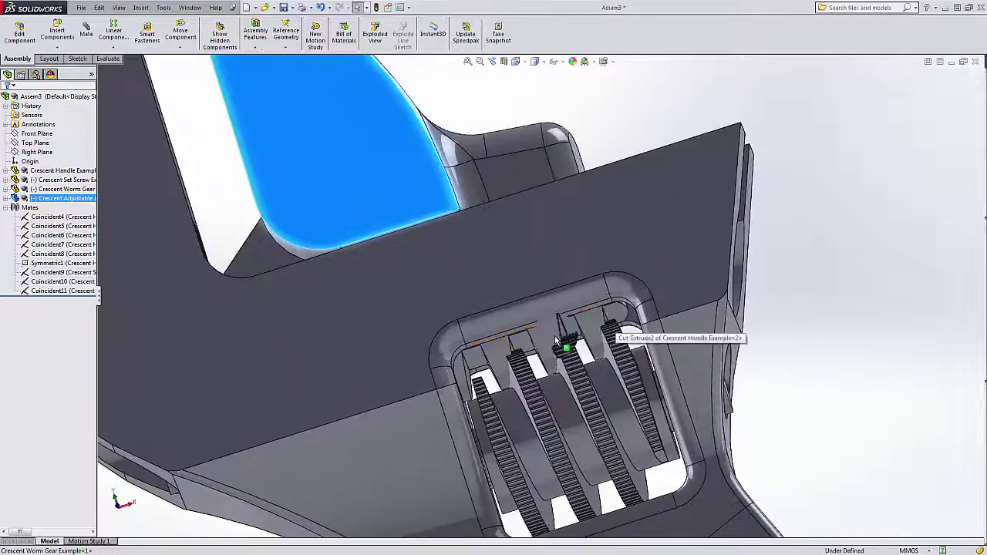
scroll(539, 340, up, 2)
scroll(490, 353, down, 4)
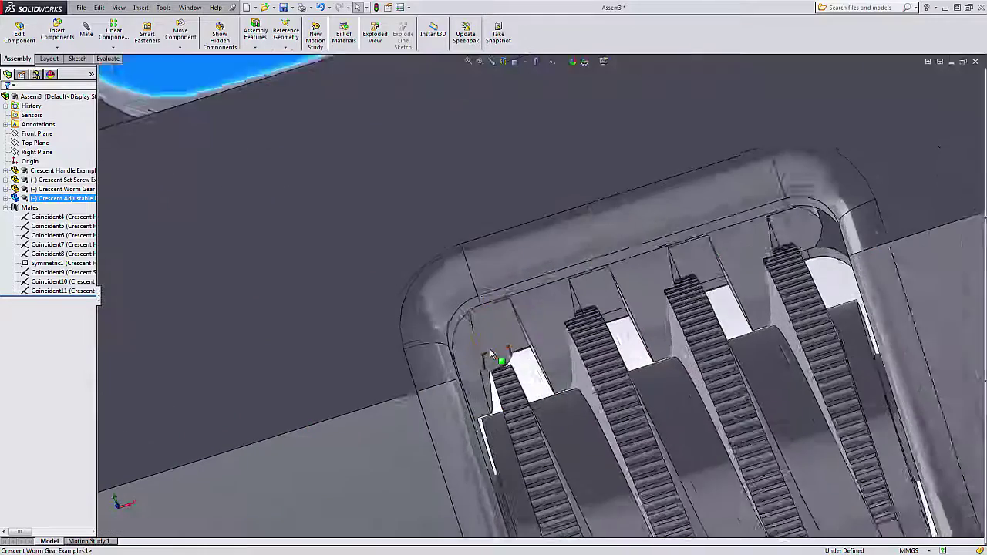
scroll(490, 353, down, 2)
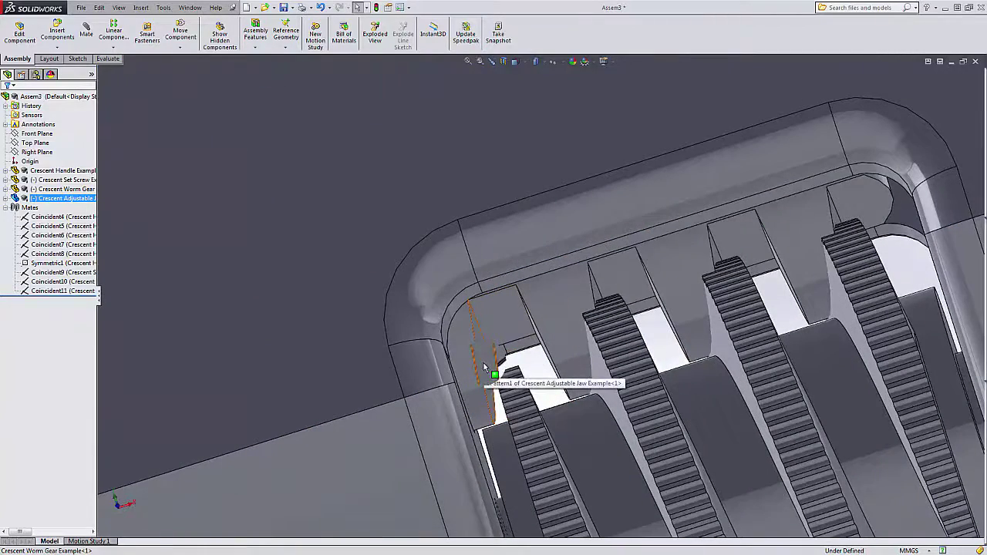
middle_drag(484, 362, 500, 401)
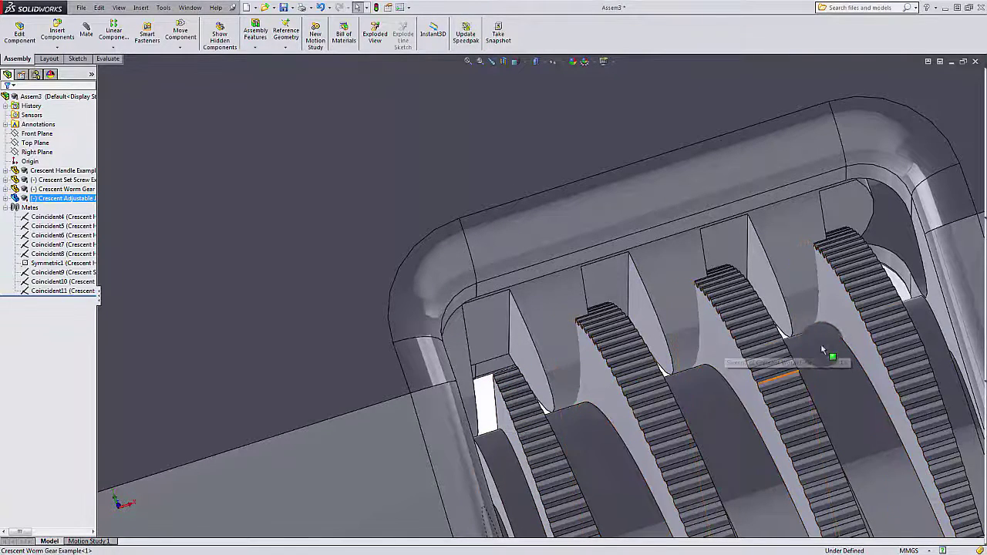
scroll(781, 312, up, 1)
middle_drag(622, 304, 614, 309)
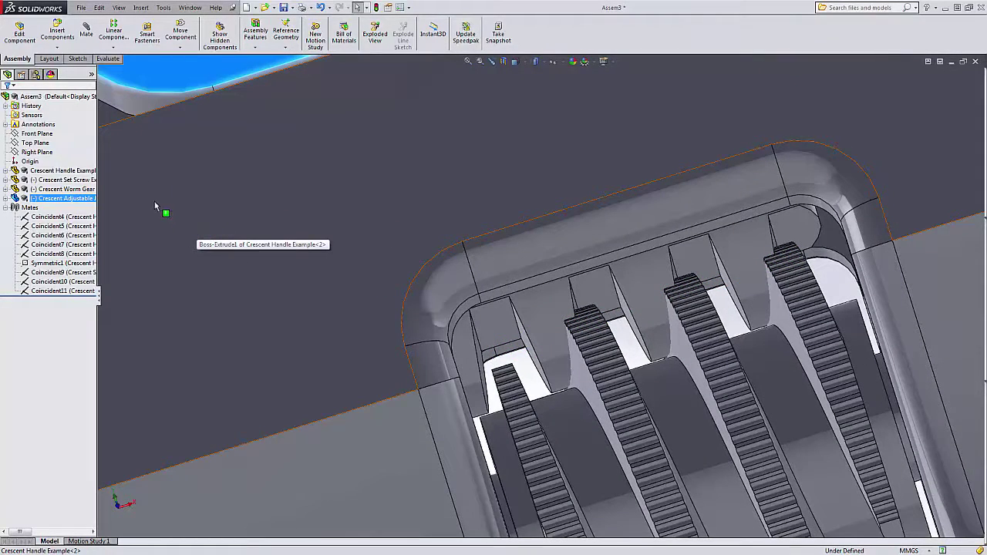
- Try to mate the side face of the jaw's end rack tooth tangent to the end portion of the worm gear's thread, and clear the selections
click(85, 34)
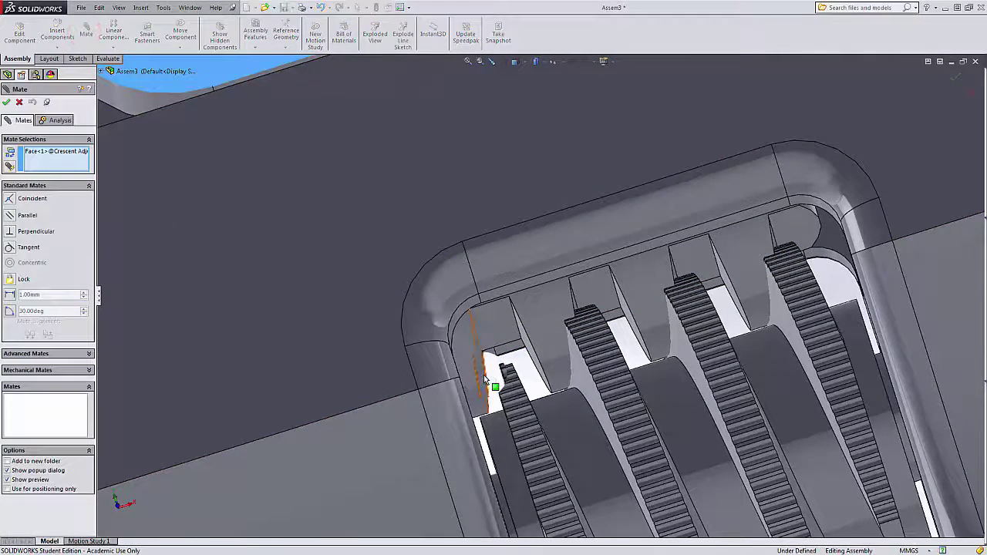
scroll(493, 382, down, 5)
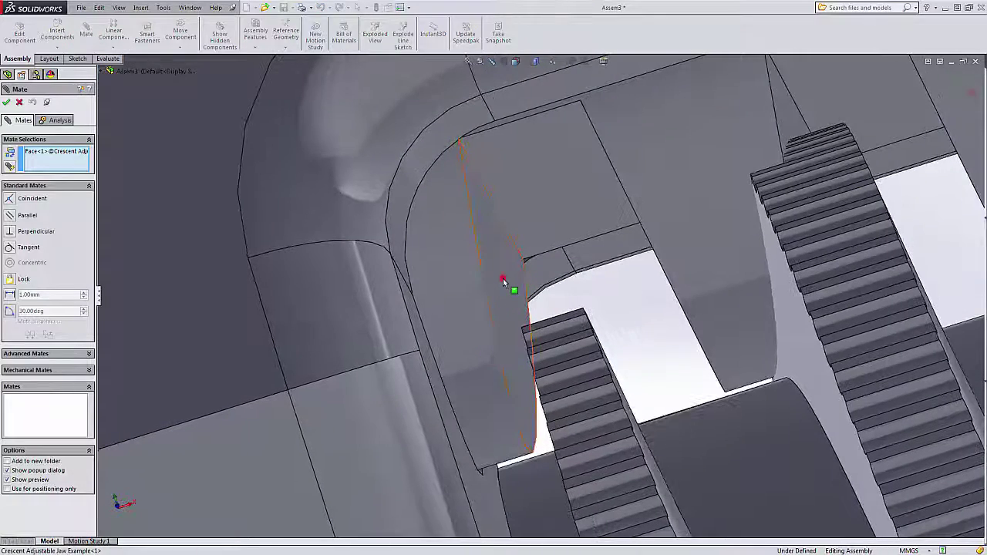
click(502, 280)
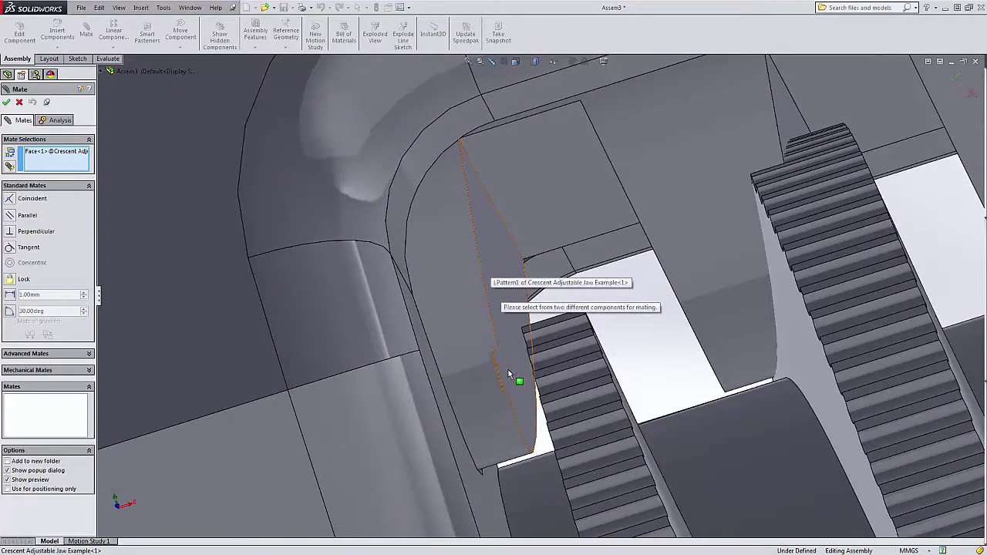
middle_drag(513, 375, 517, 353)
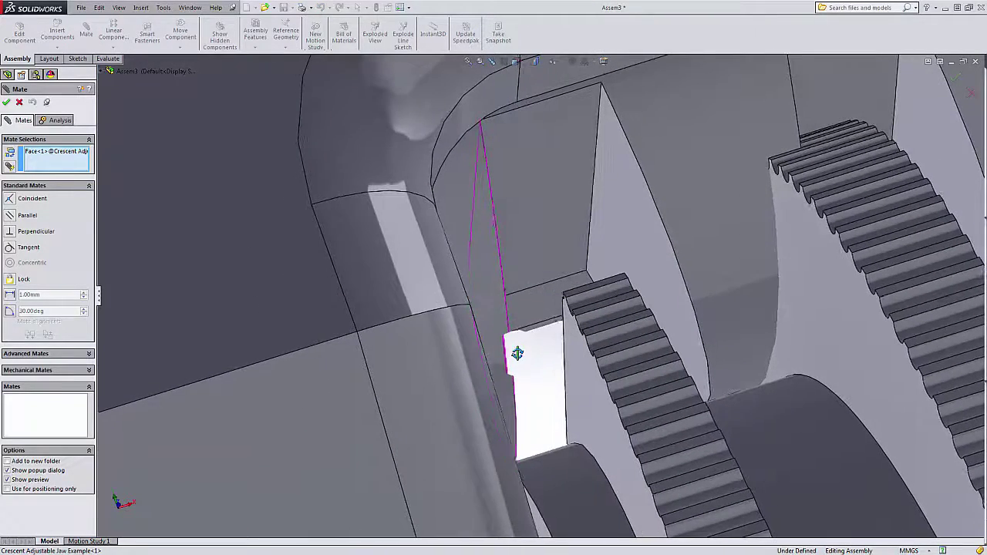
click(577, 378)
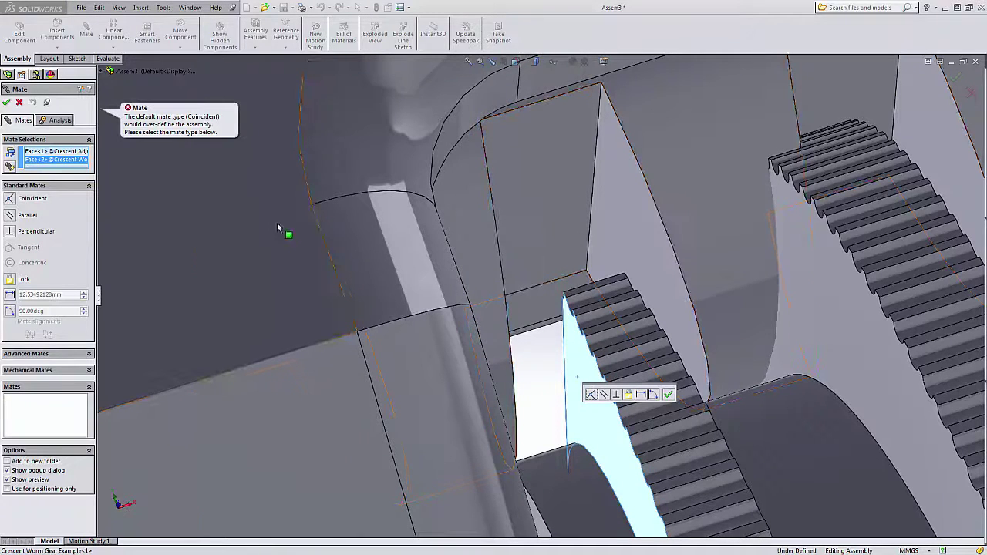
click(10, 248)
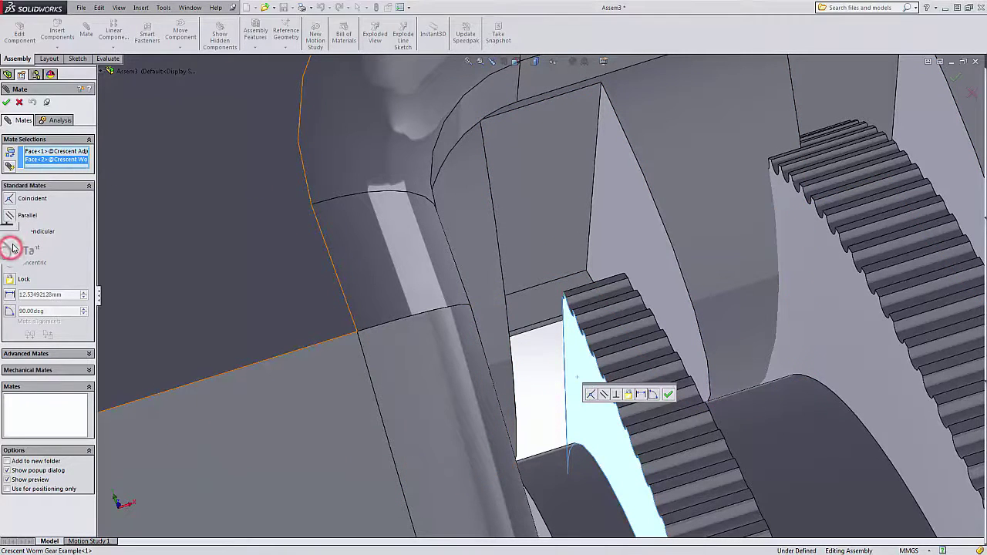
right_click(36, 161)
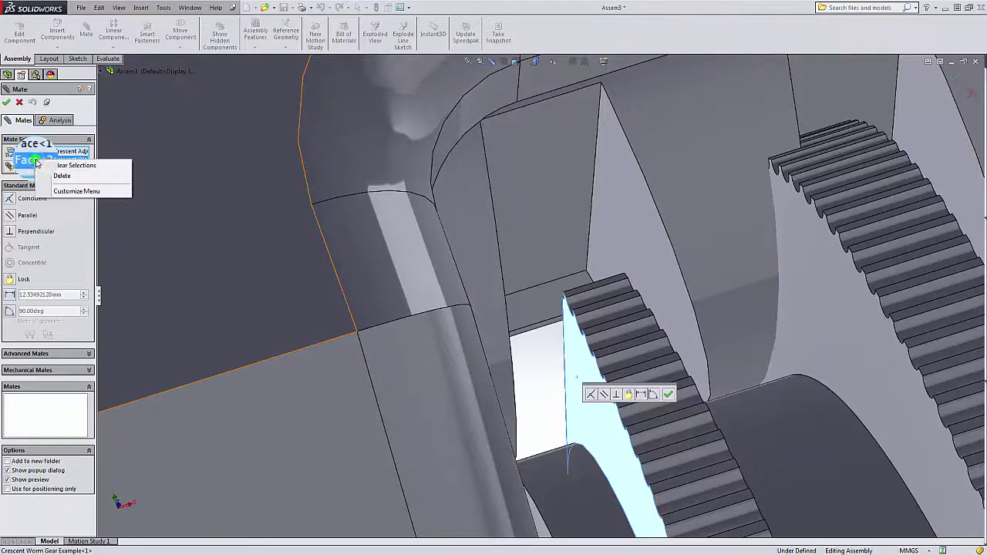
click(77, 164)
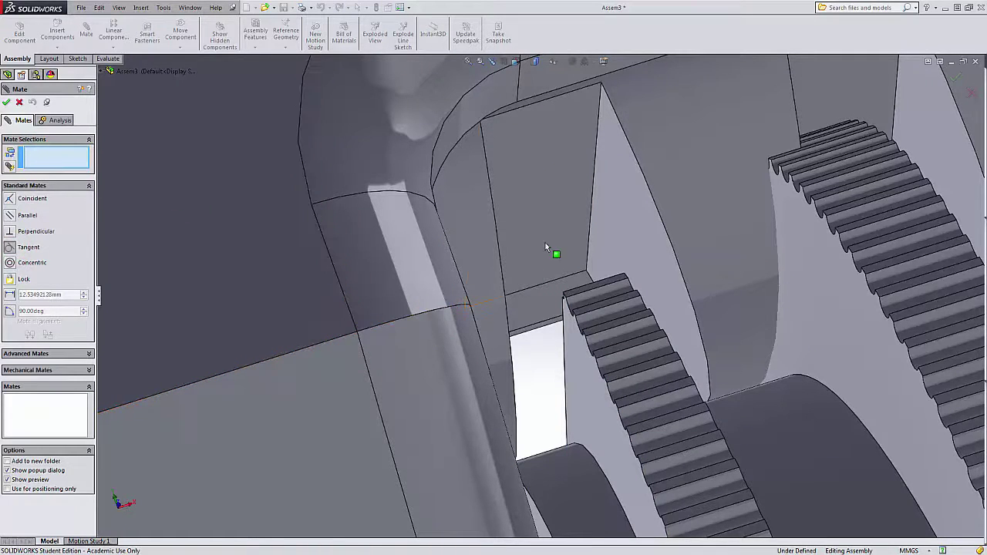
- Add a tangent mate between the jaw's end rack tooth face and the worm gear's long helical thread face, turning the gear to expose it
middle_drag(545, 247, 420, 276)
click(551, 420)
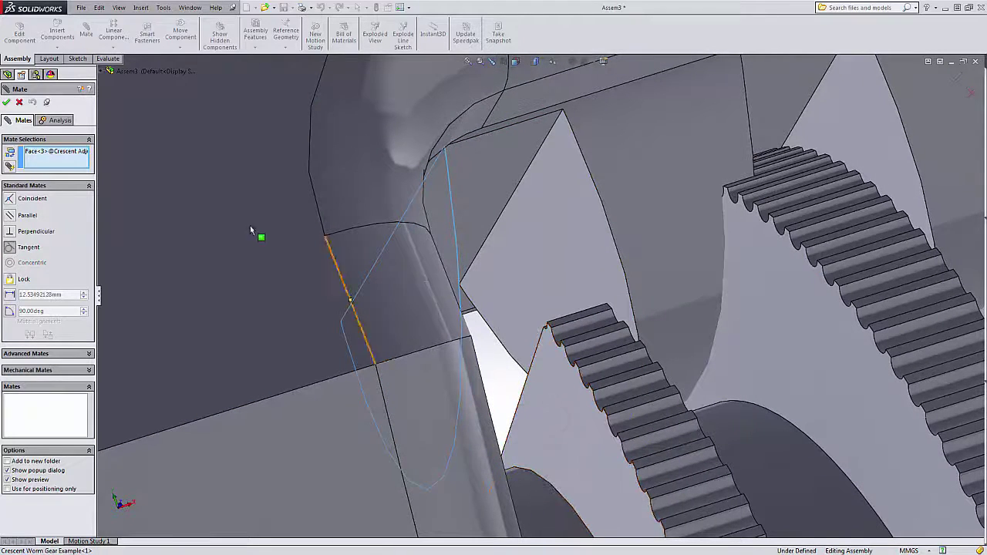
click(562, 428)
scroll(609, 378, up, 5)
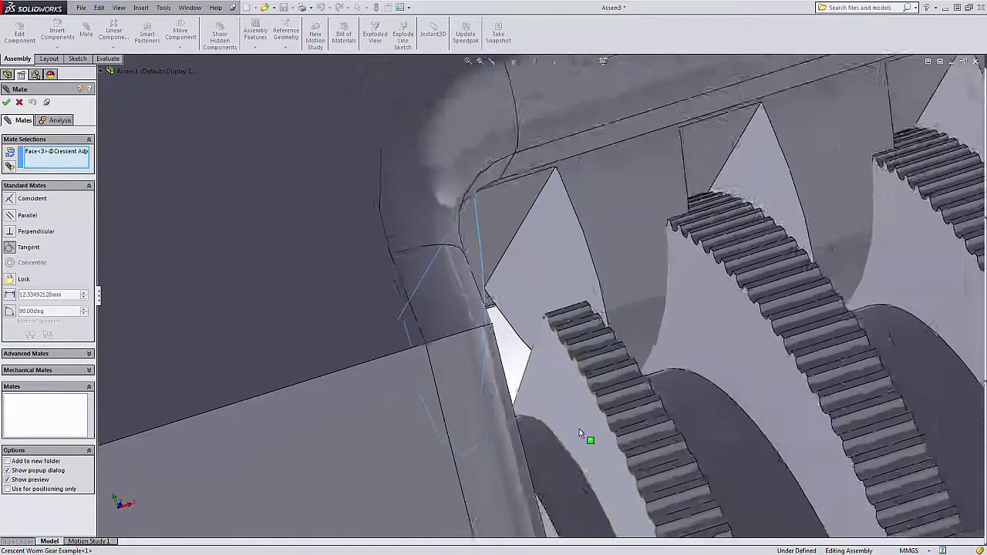
drag(605, 376, 529, 272)
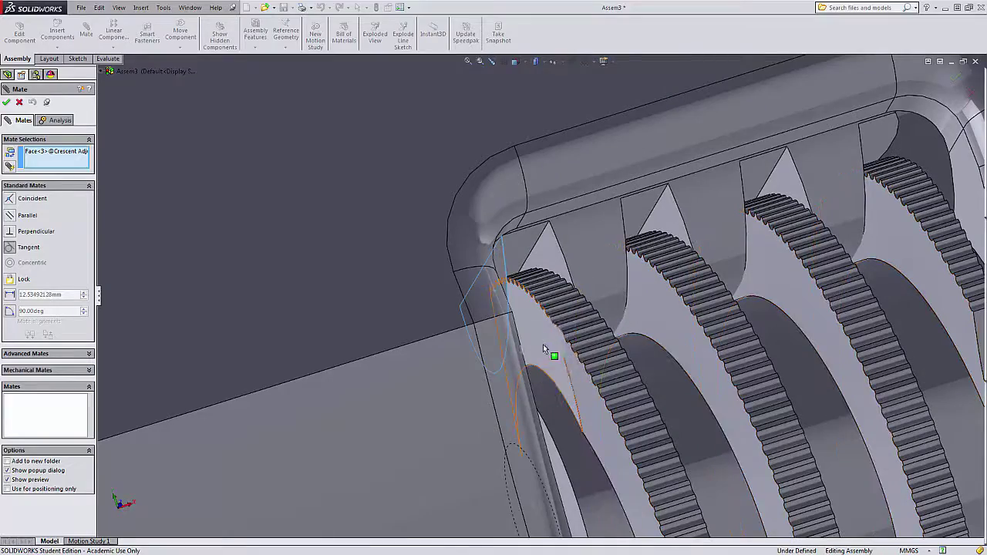
middle_drag(551, 359, 567, 388)
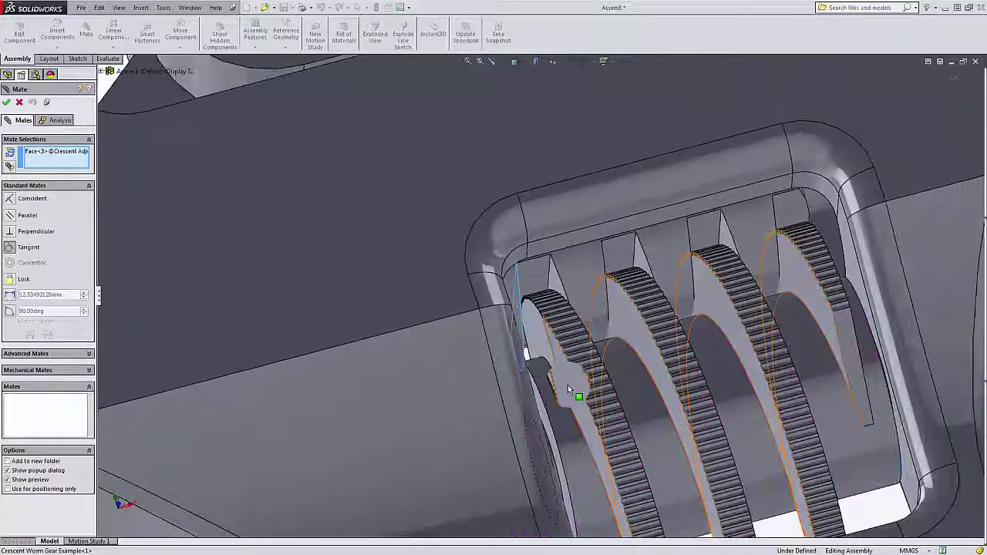
click(568, 385)
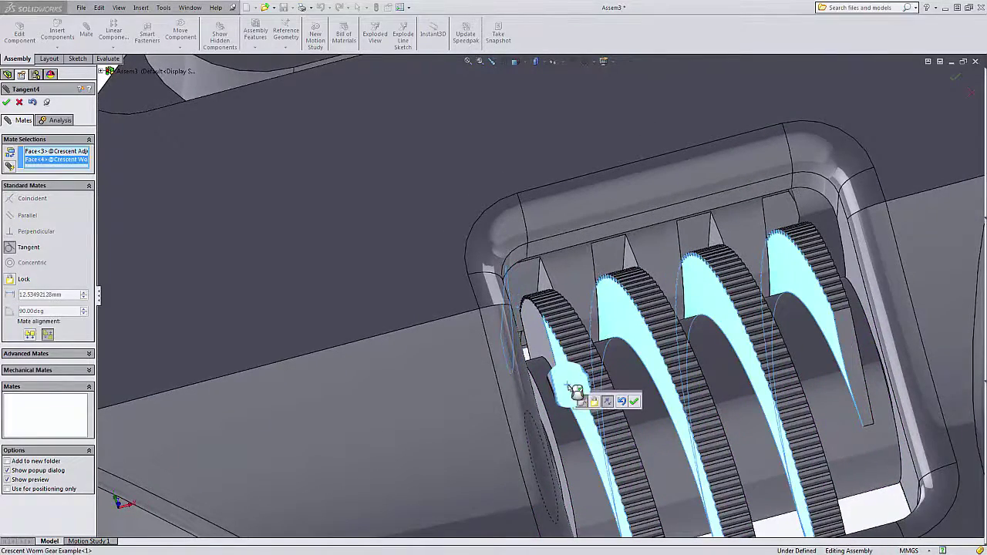
click(19, 105)
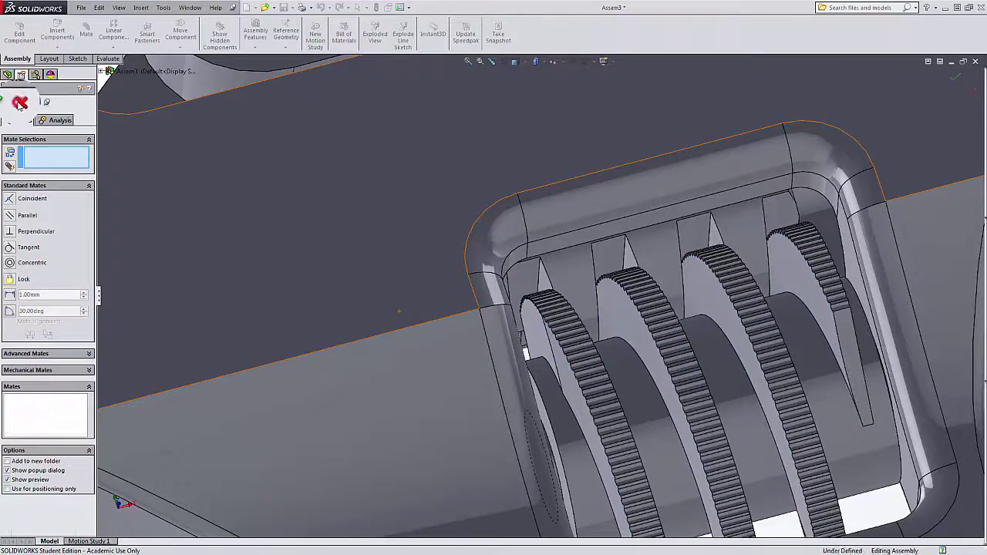
click(19, 104)
- Turn the worm gear inside the handle's window to test whether the new tangent mate drives the adjustable jaw
click(419, 370)
scroll(419, 370, up, 5)
scroll(549, 398, up, 2)
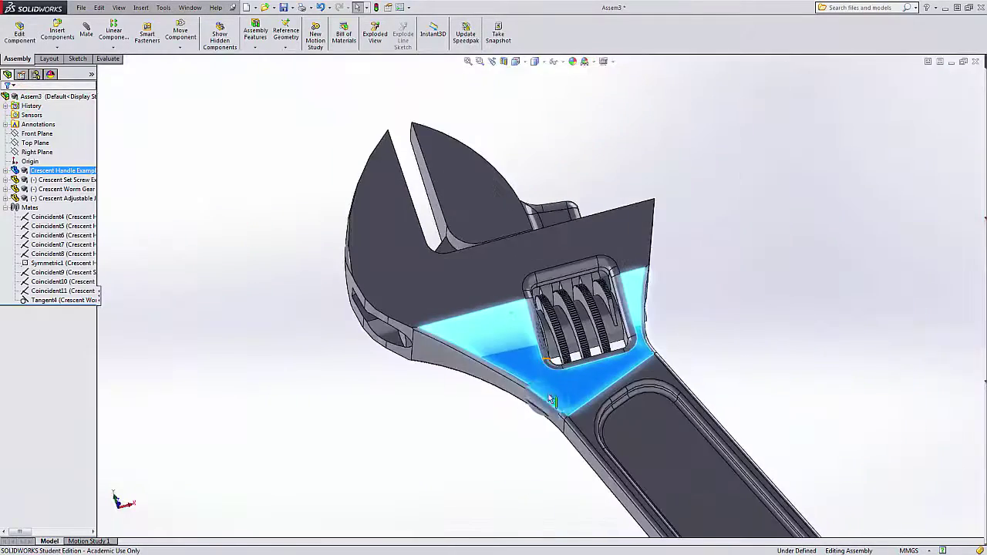
mouse_move(550, 399)
middle_down()
mouse_move(537, 449)
mouse_move(547, 410)
middle_up()
scroll(552, 377, down, 5)
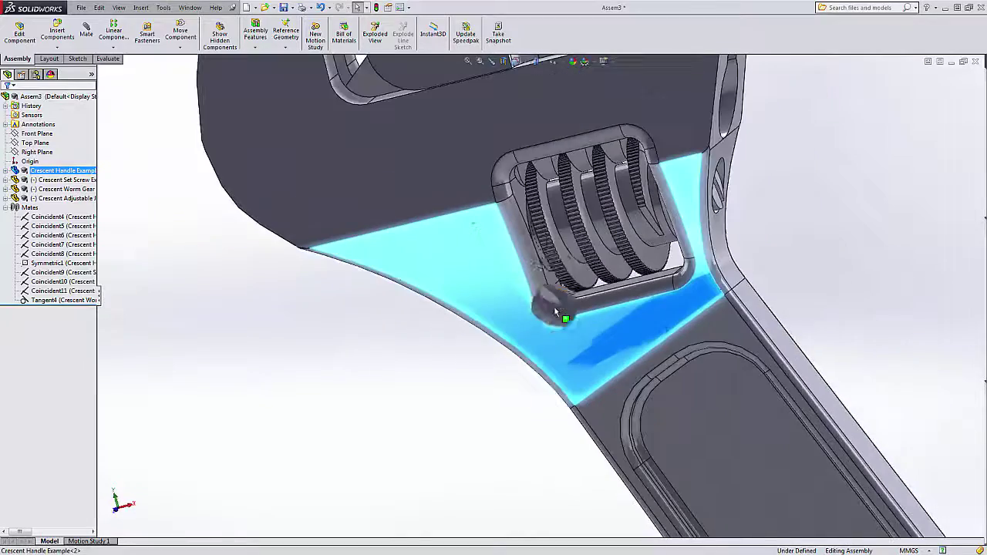
scroll(564, 113, down, 4)
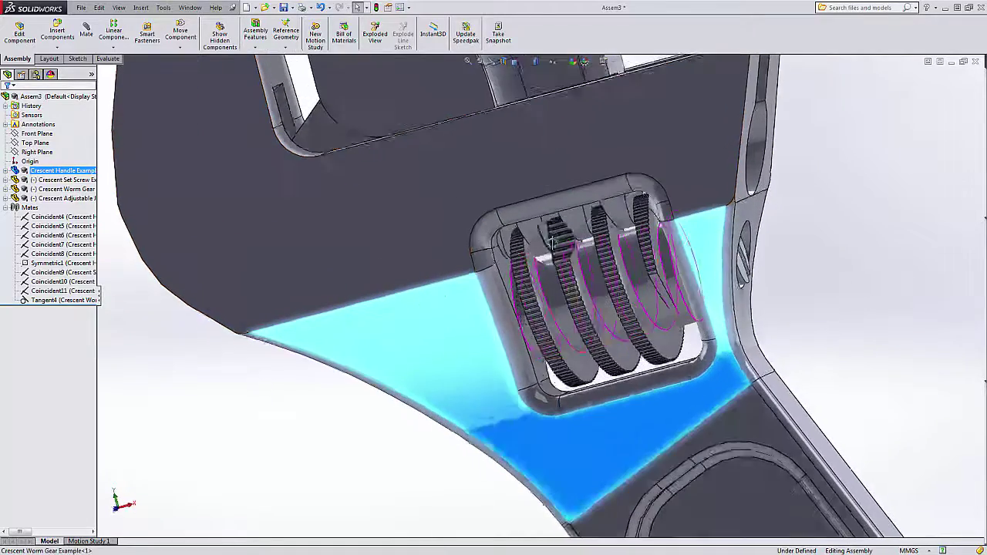
middle_drag(552, 241, 544, 324)
mouse_move(558, 347)
mouse_down()
mouse_move(545, 254)
mouse_move(568, 296)
mouse_up()
drag(540, 246, 624, 333)
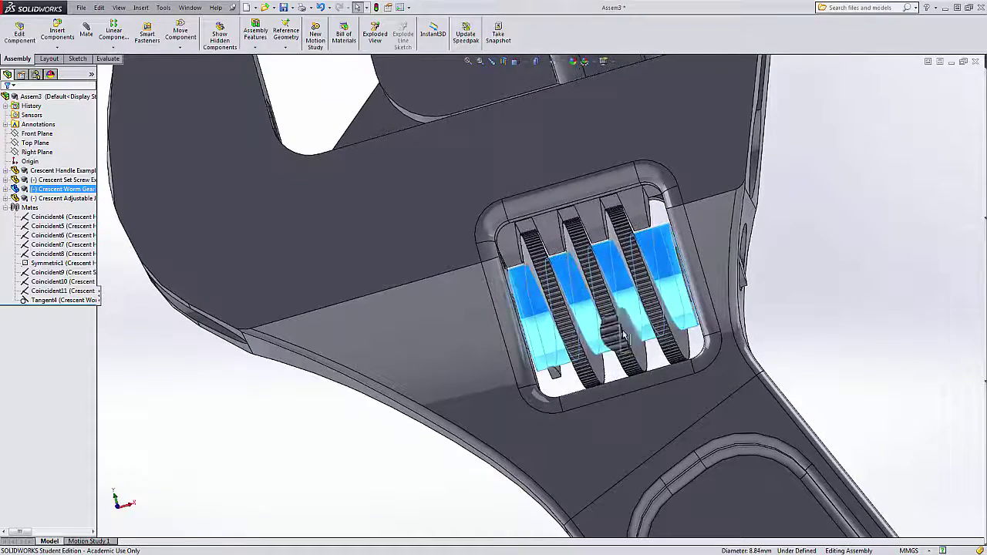
drag(611, 254, 648, 342)
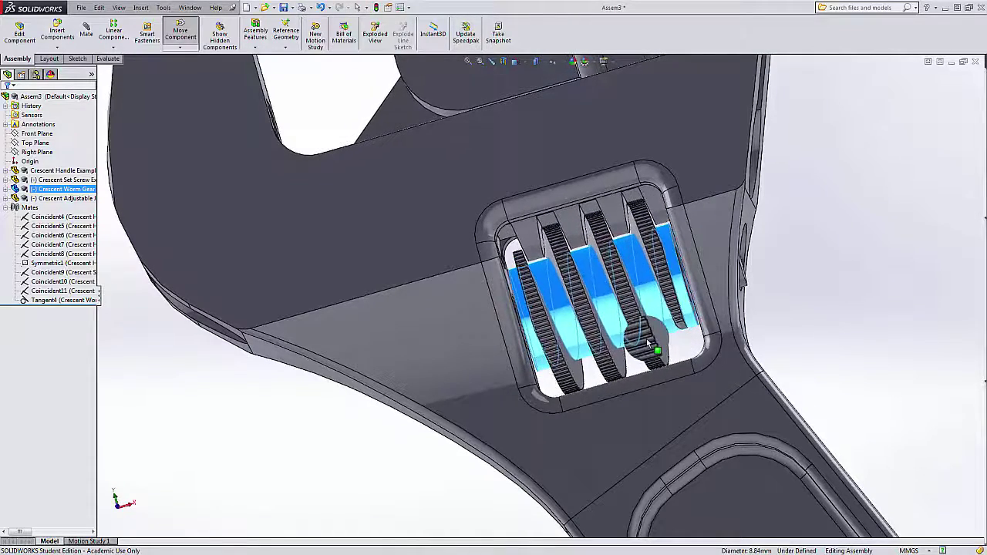
- Turn the worm gear further to open the adjustable jaw wide, keeping both jaws in sight
scroll(576, 293, up, 6)
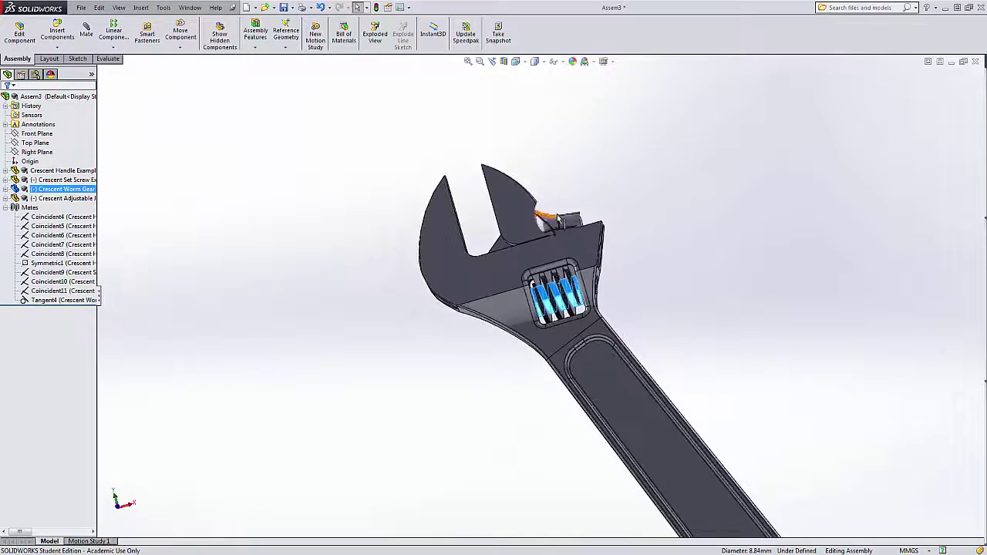
scroll(548, 232, down, 3)
scroll(543, 235, down, 2)
drag(518, 420, 556, 410)
scroll(563, 414, up, 3)
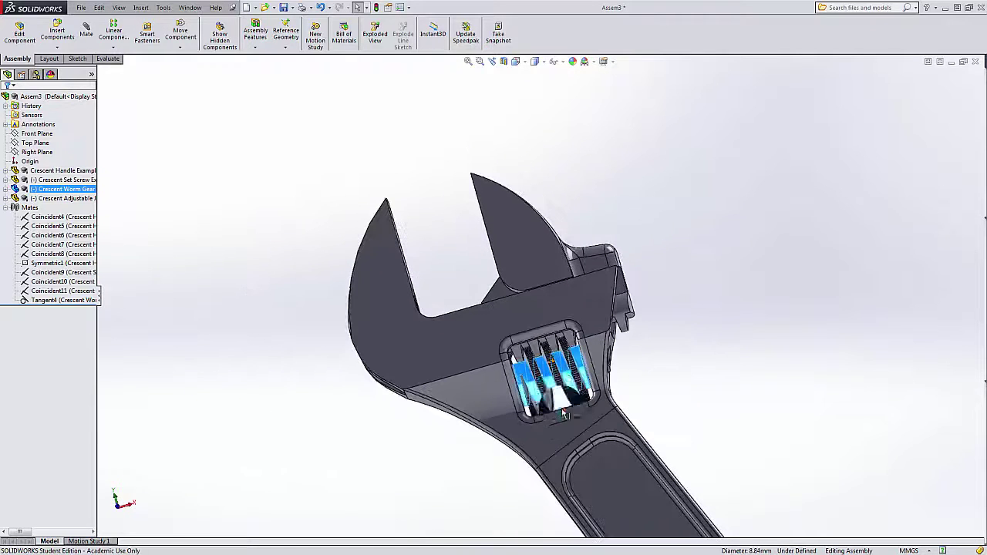
- Turn the worm gear by its helical thread face to move the jaw slightly back towards the fixed jaw, checking the engagement up close
middle_drag(569, 372, 567, 372)
drag(566, 372, 566, 373)
scroll(588, 359, down, 5)
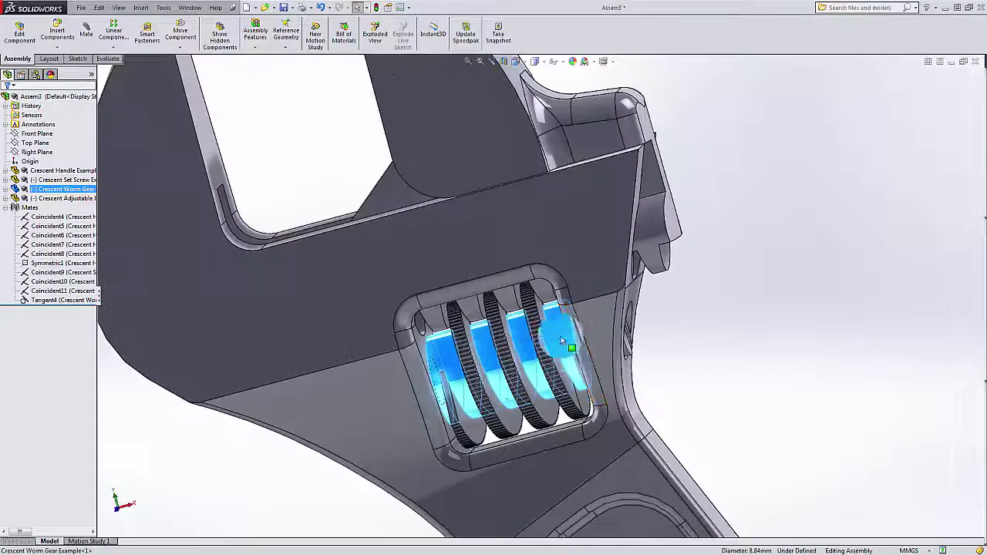
middle_drag(585, 354, 696, 353)
click(696, 347)
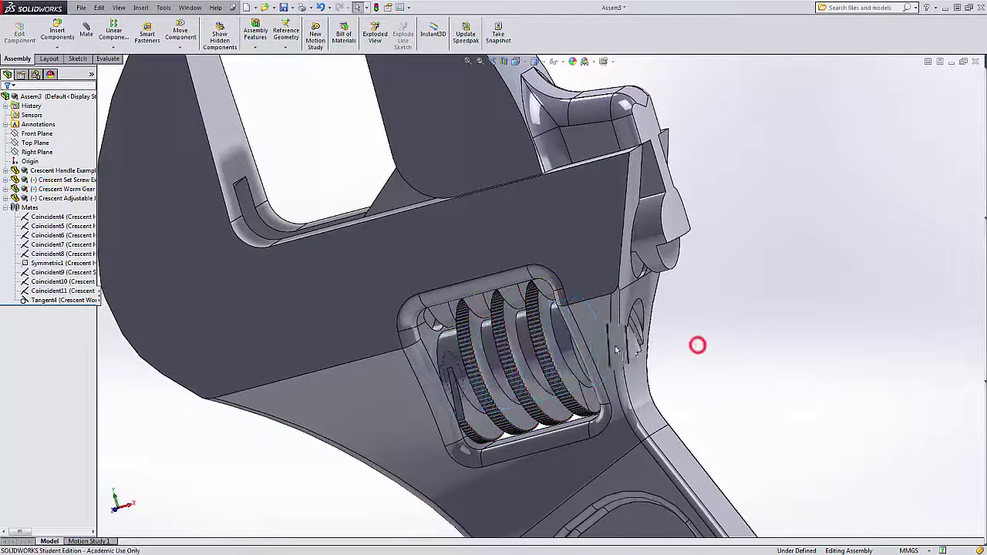
drag(560, 367, 536, 346)
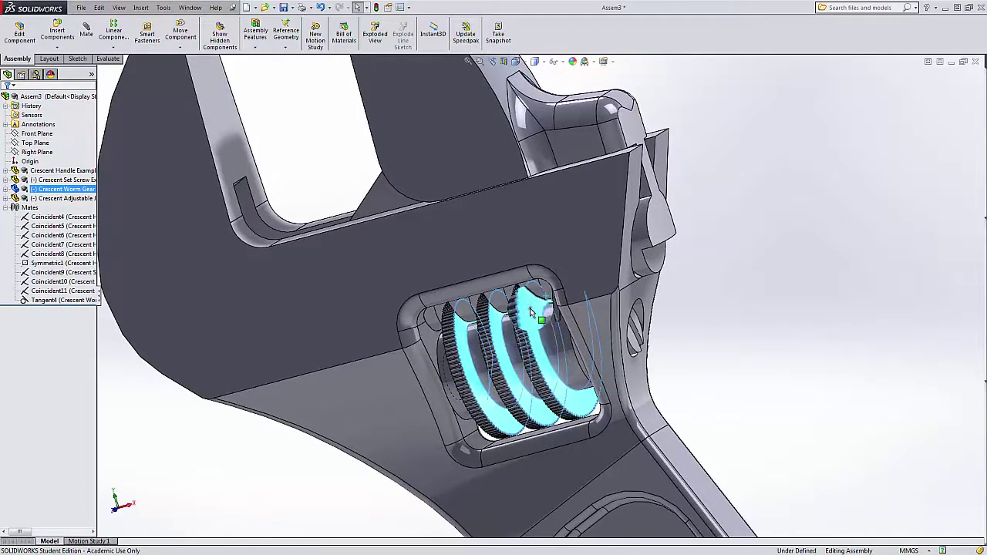
- Turn the worm gear by its helical thread face once more to shift the adjustable jaw along the handle
drag(530, 312, 526, 392)
scroll(524, 391, up, 4)
scroll(577, 263, down, 3)
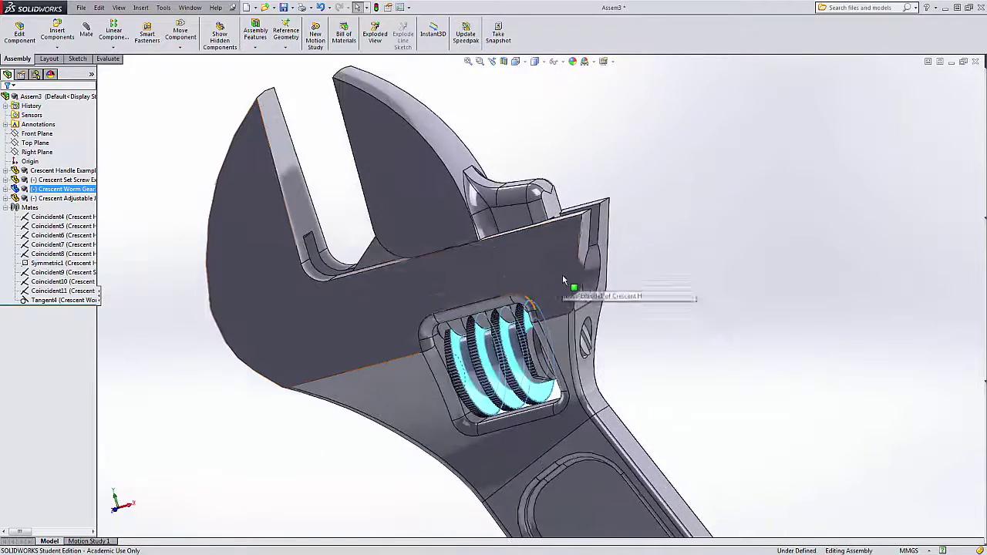
click(634, 269)
middle_drag(634, 269, 504, 255)
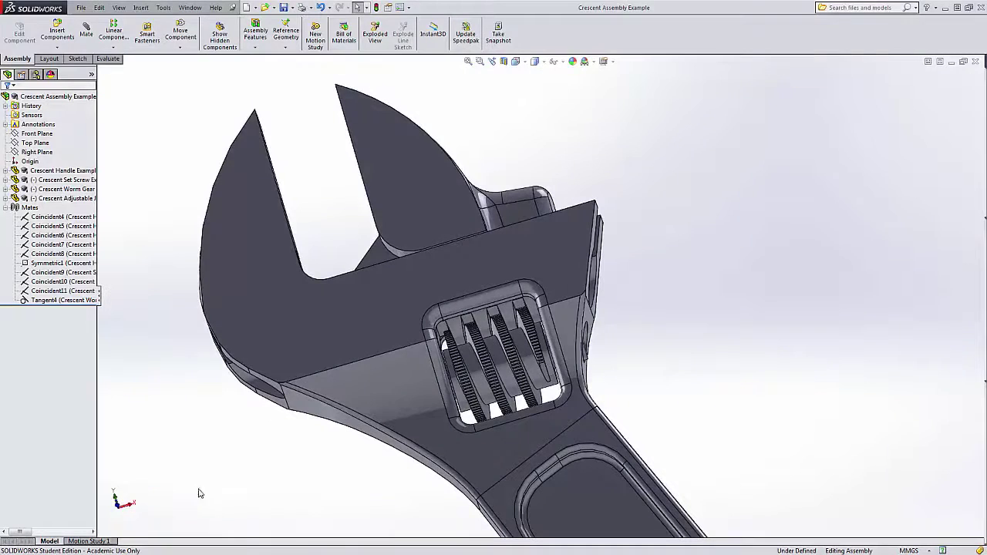
- Open Motion Study 1 and set its study type to Basic Motion
click(98, 542)
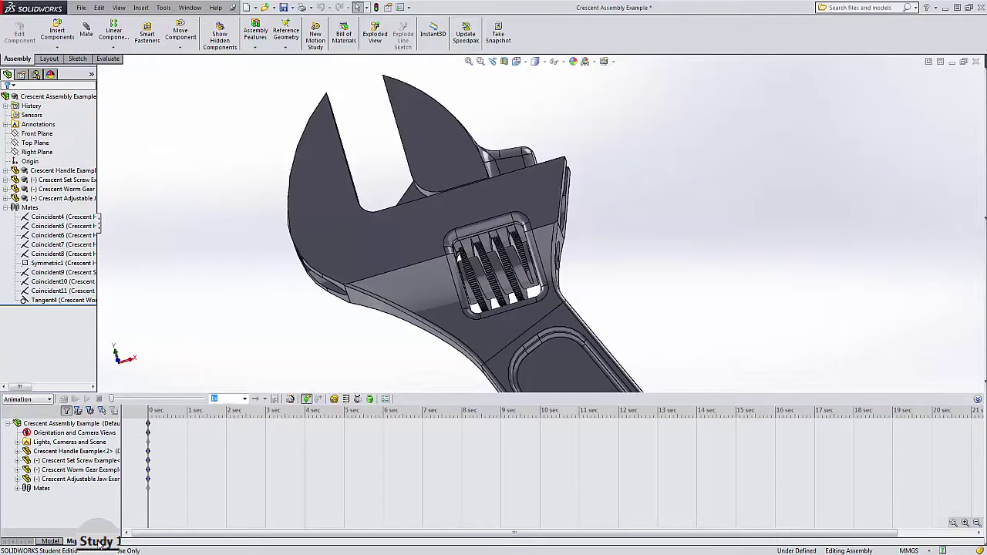
click(31, 399)
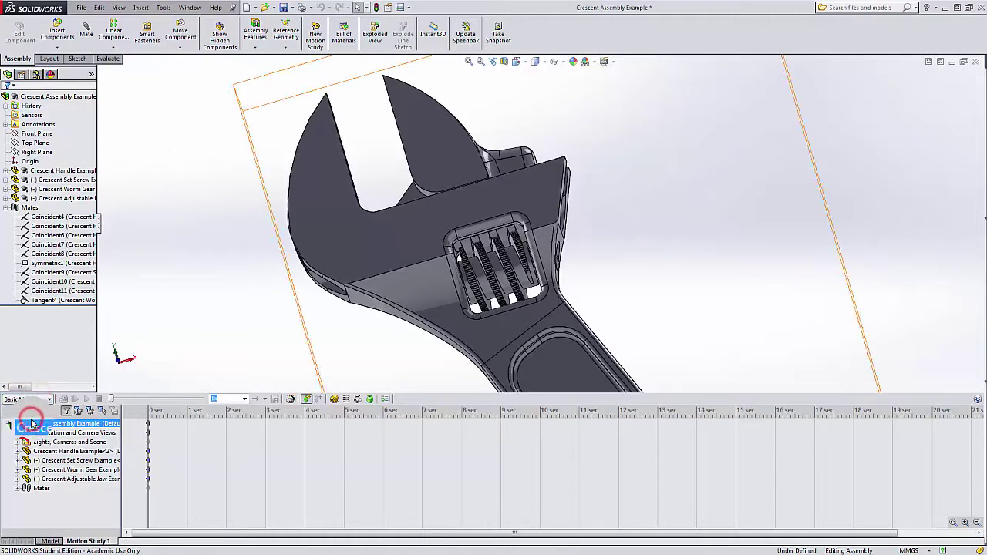
click(31, 421)
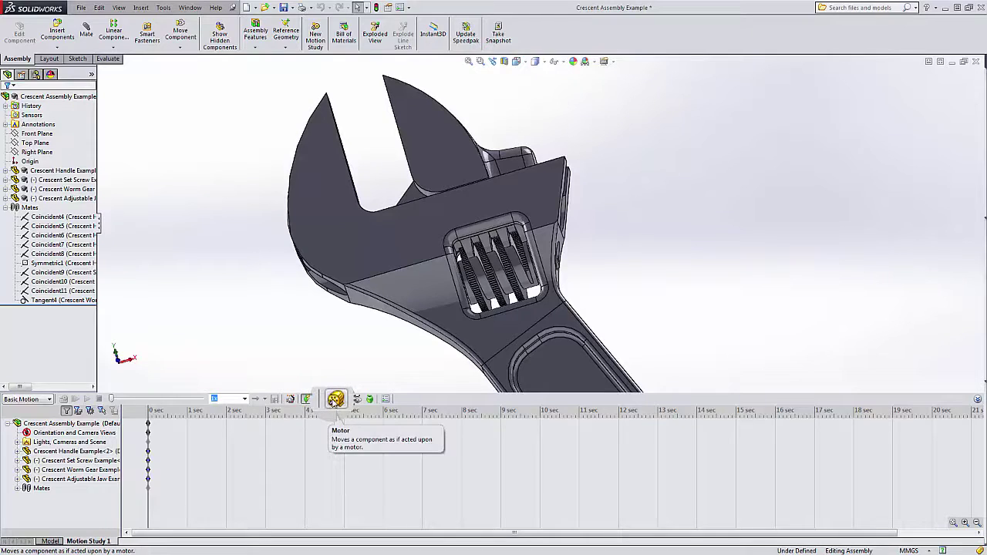
click(333, 399)
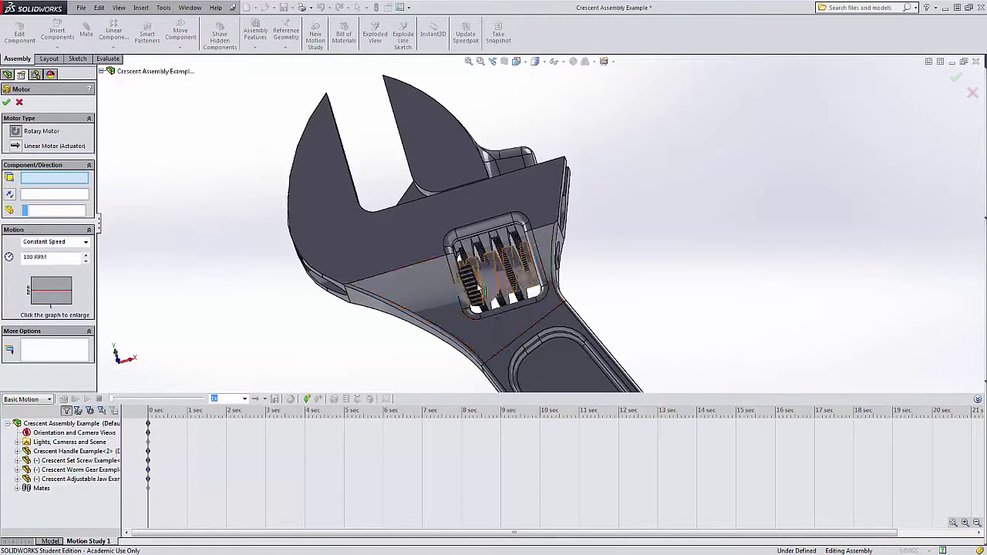
scroll(534, 269, down, 5)
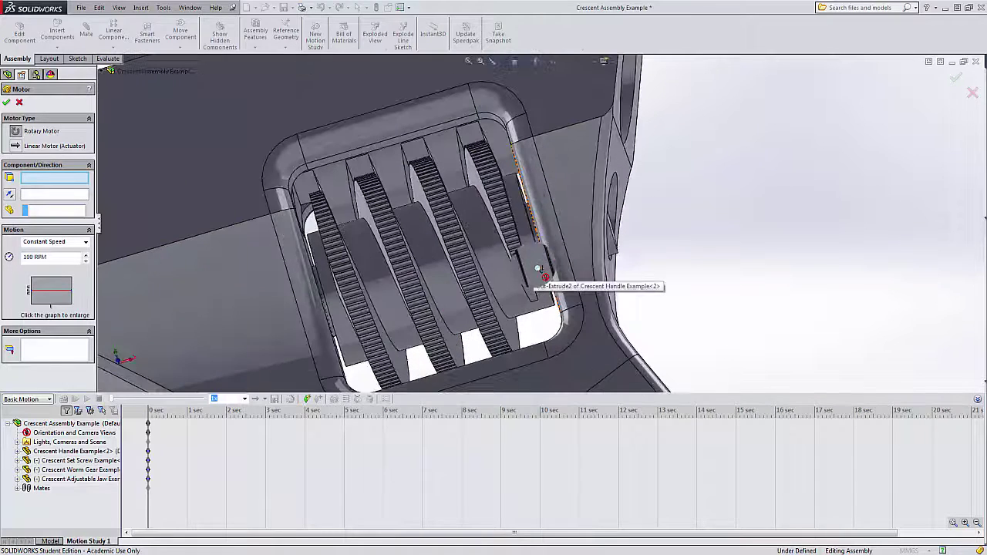
click(522, 202)
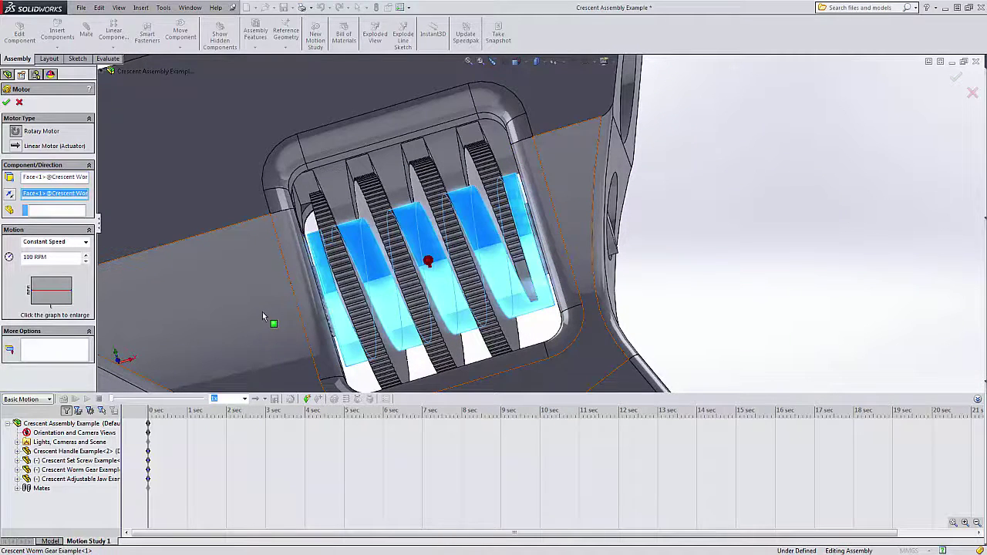
scroll(262, 316, up, 8)
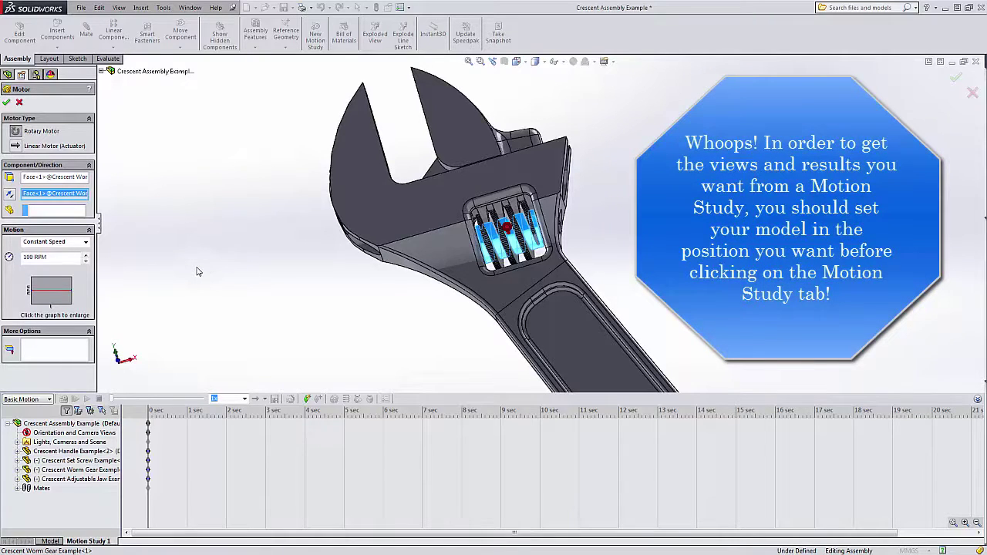
click(194, 336)
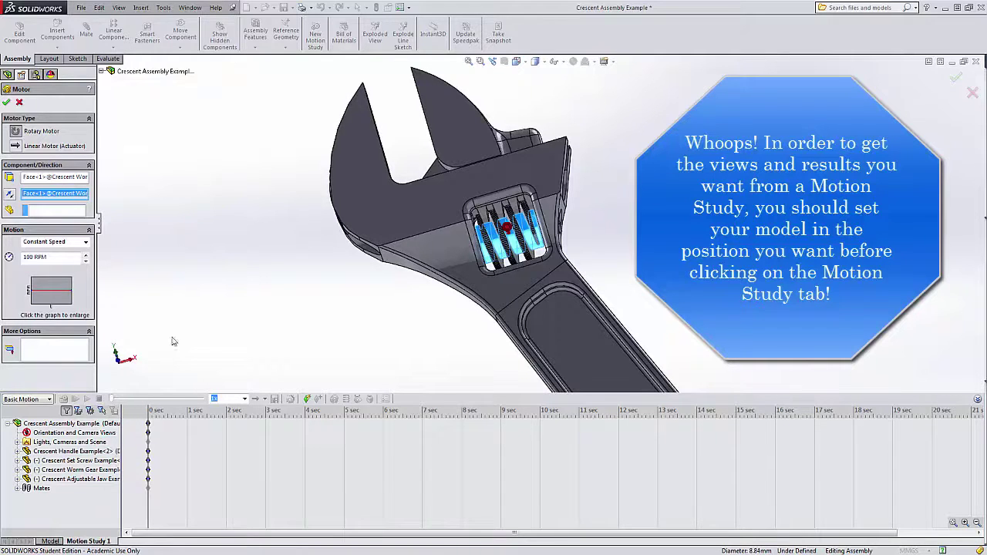
click(52, 543)
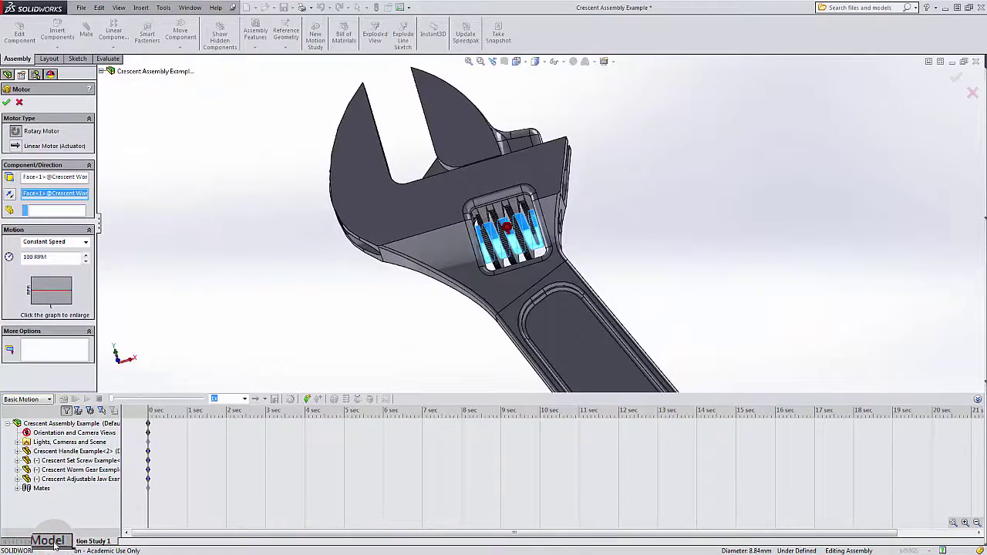
click(19, 102)
- Return to the model and turn the worm gear until the adjustable jaw sits close to the fixed jaw, with the jaws' upper edges in view
click(53, 539)
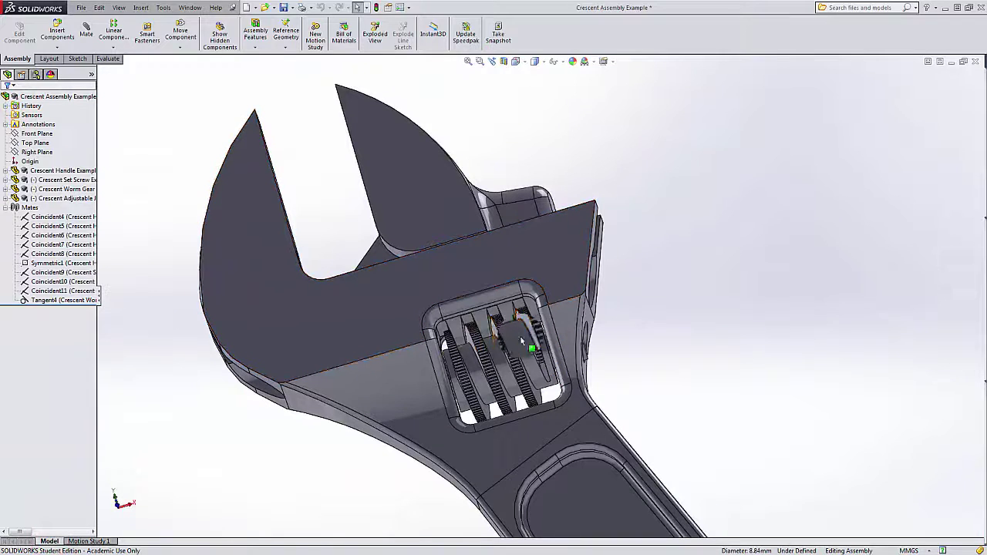
scroll(499, 333, up, 2)
middle_drag(499, 333, 504, 368)
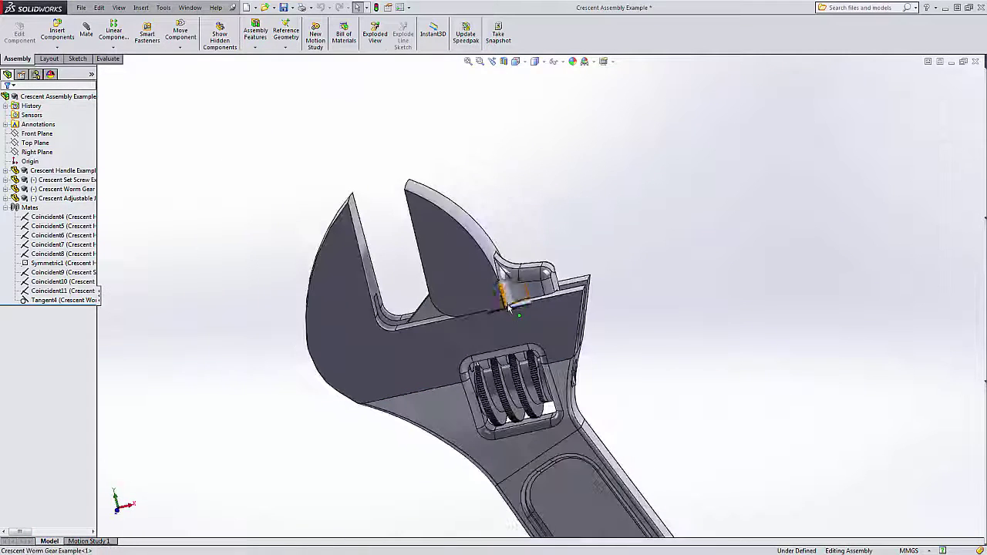
scroll(506, 304, down, 2)
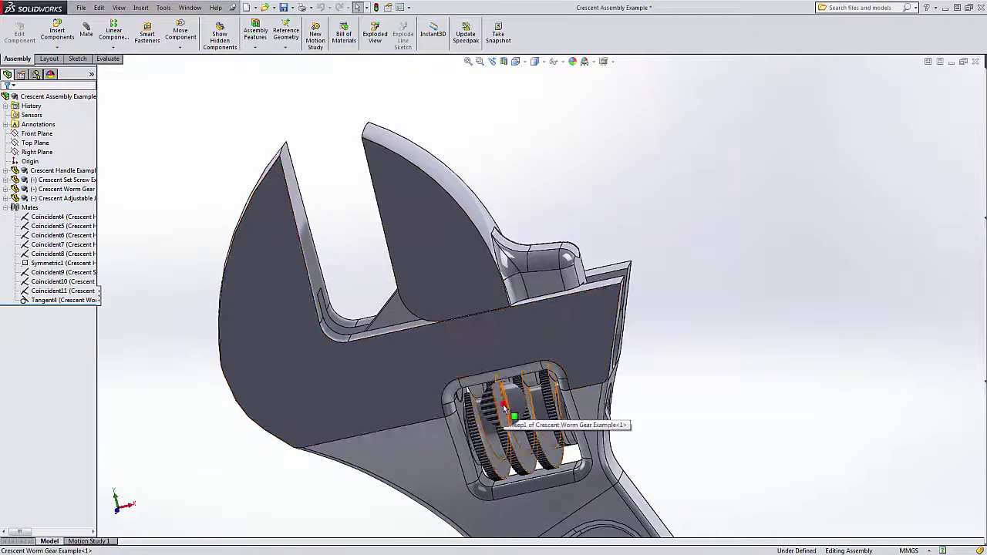
drag(507, 410, 521, 476)
key(Escape)
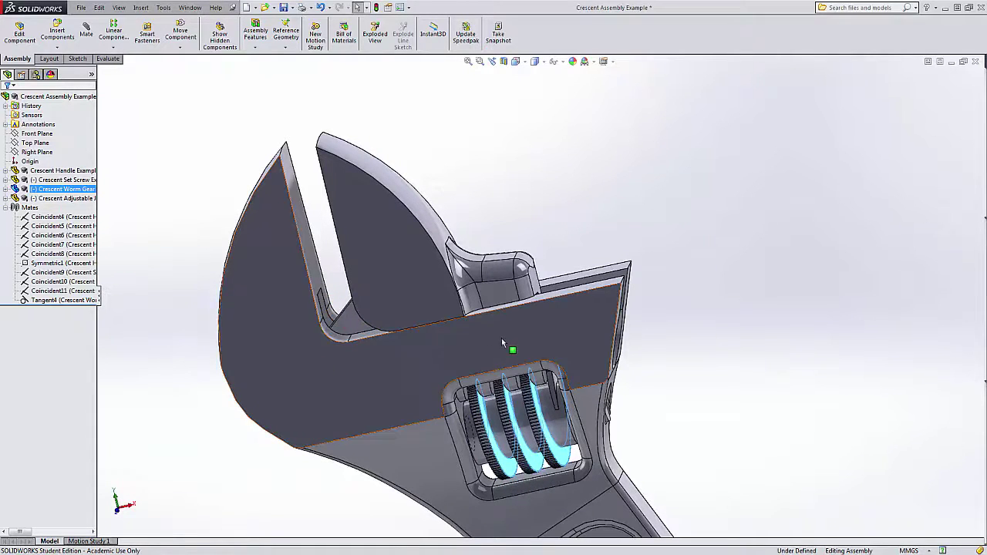
drag(481, 405, 490, 447)
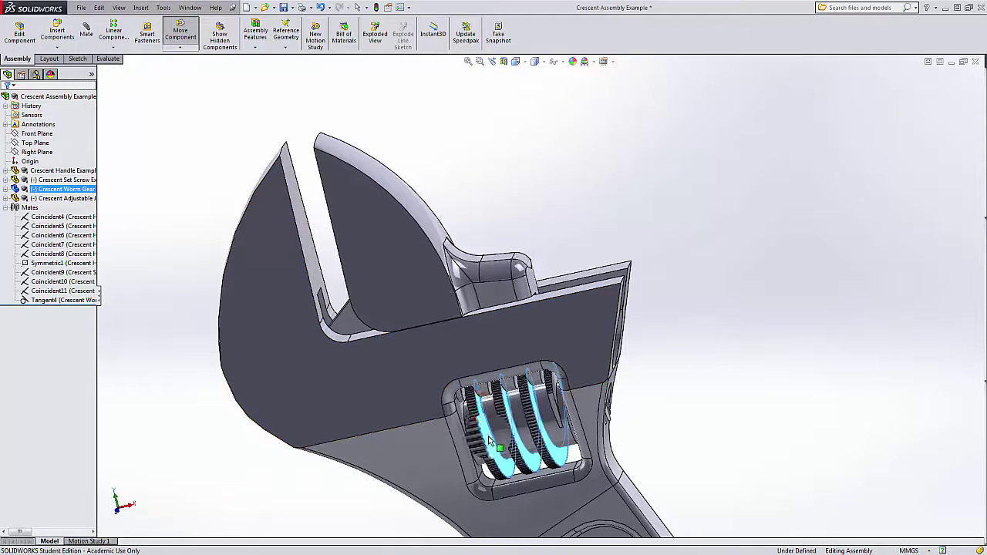
- Create a new motion study from the repositioned wrench and set its study type to Basic Motion
click(106, 542)
right_click(99, 541)
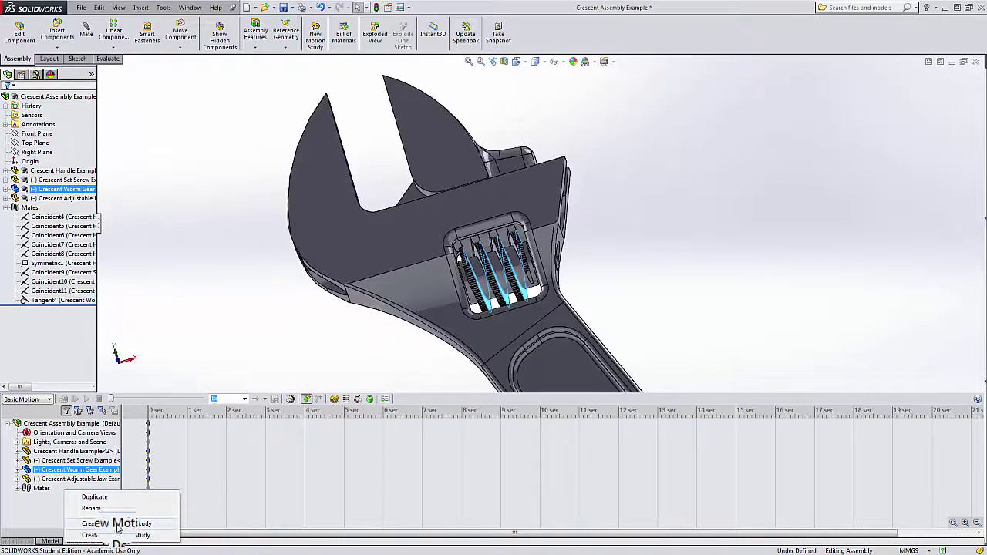
click(115, 524)
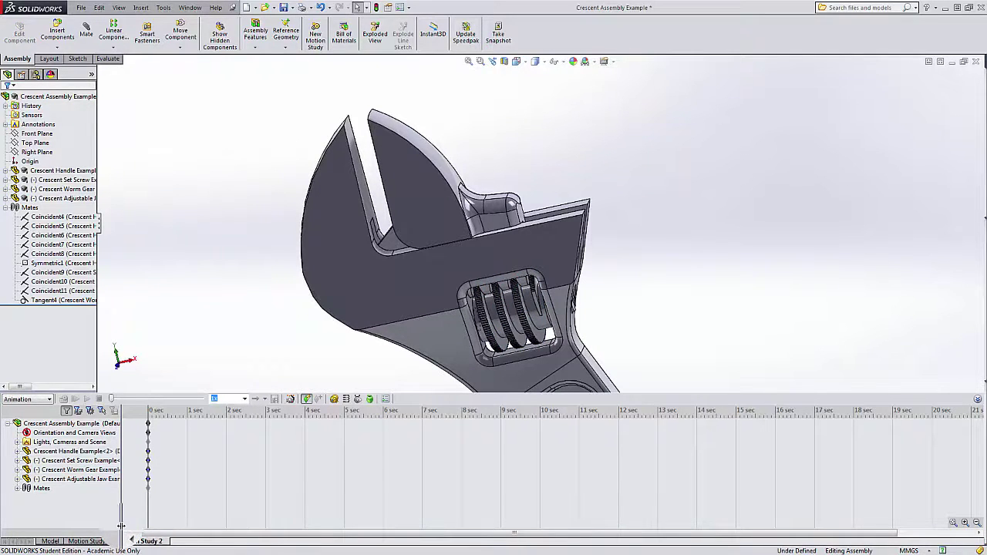
click(68, 423)
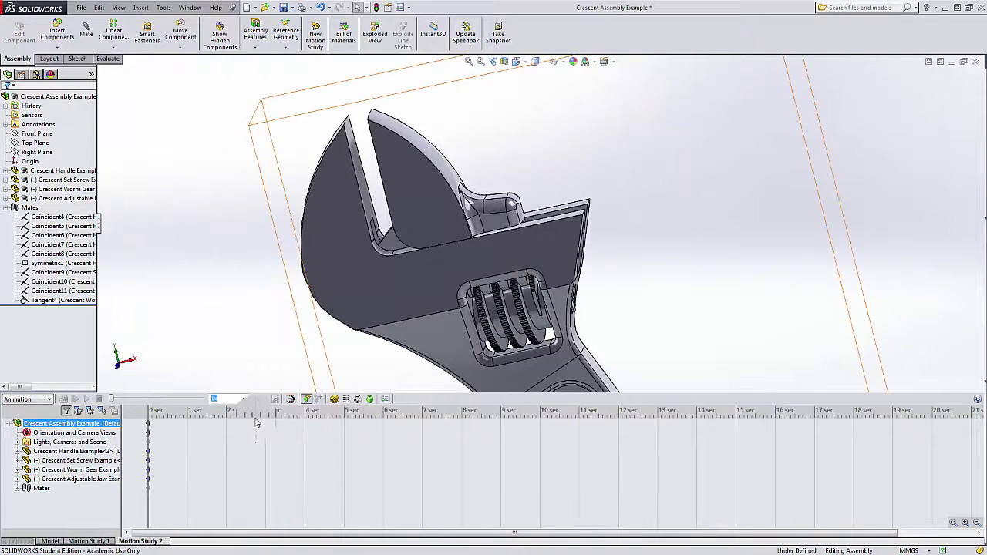
click(49, 399)
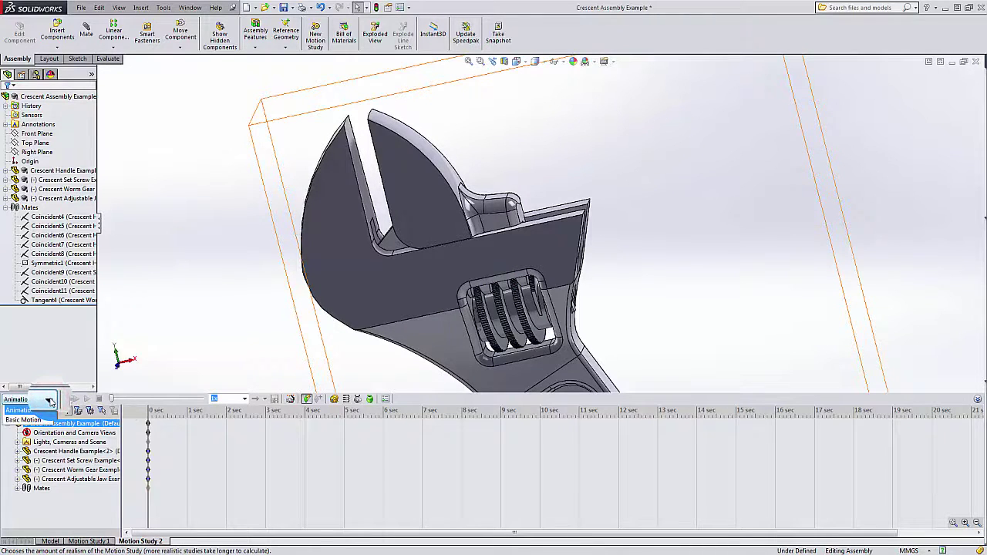
click(30, 420)
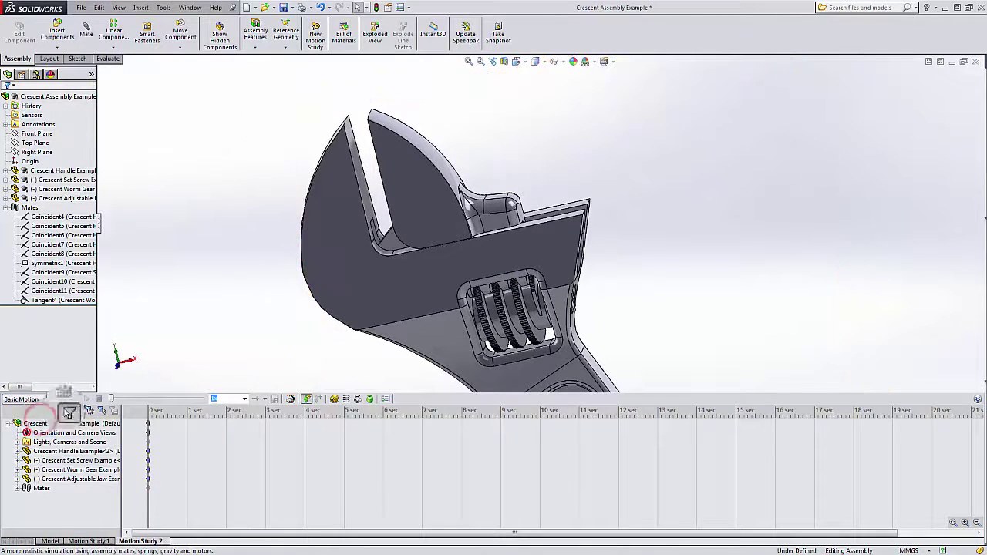
- Start a rotary motor on the worm gear's cylindrical shaft face and set its motion to Oscillating
click(334, 400)
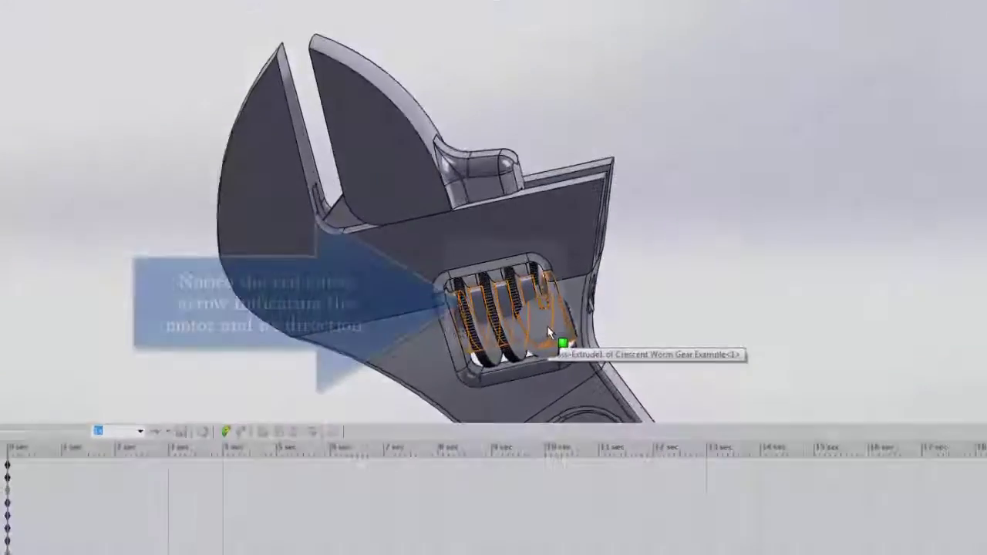
click(542, 323)
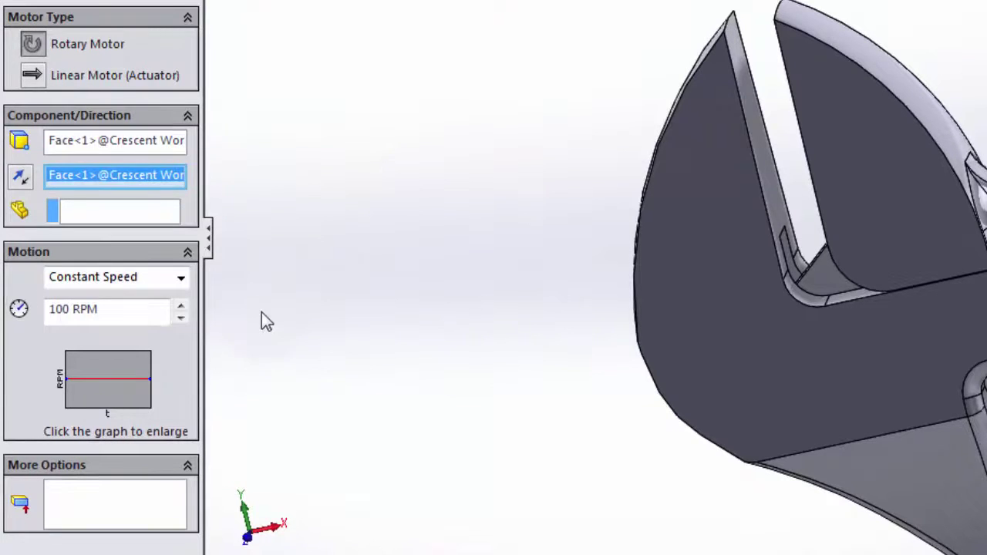
click(182, 280)
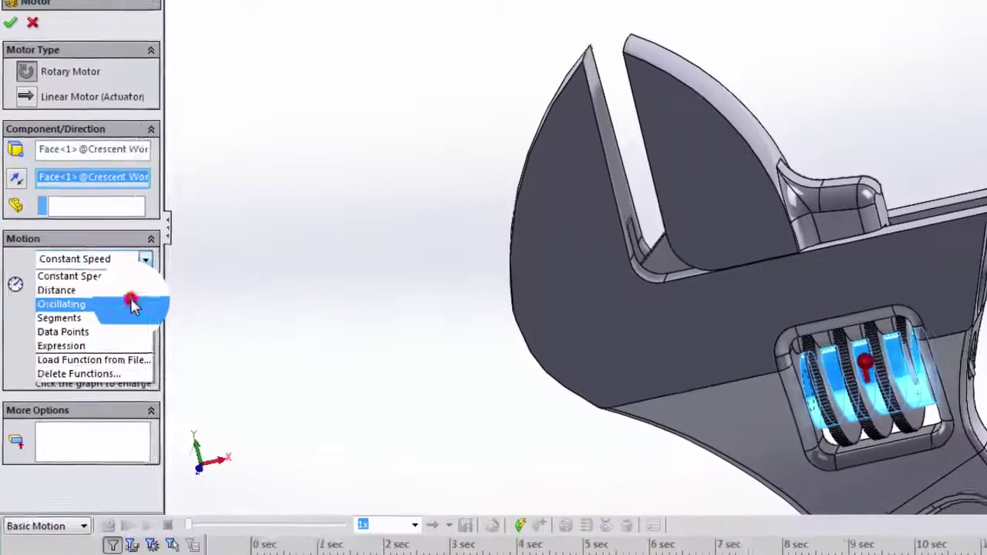
click(131, 305)
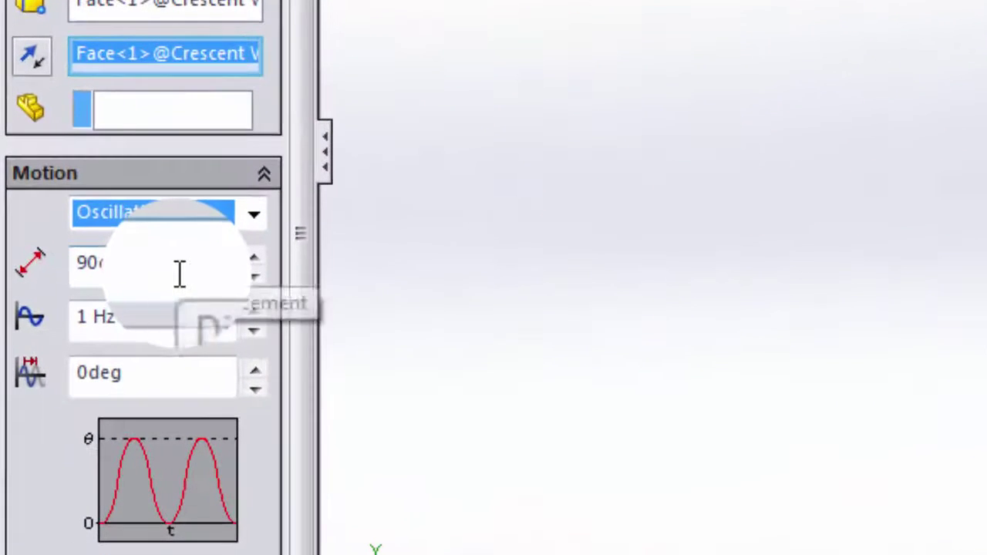
- Set the oscillating motor's displacement to 8*360 degrees
click(177, 270)
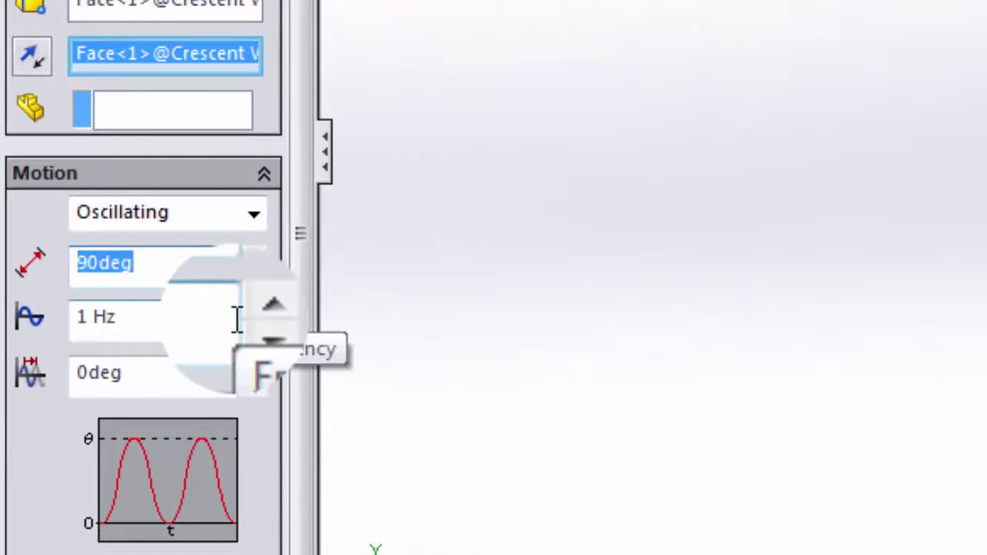
text(8)
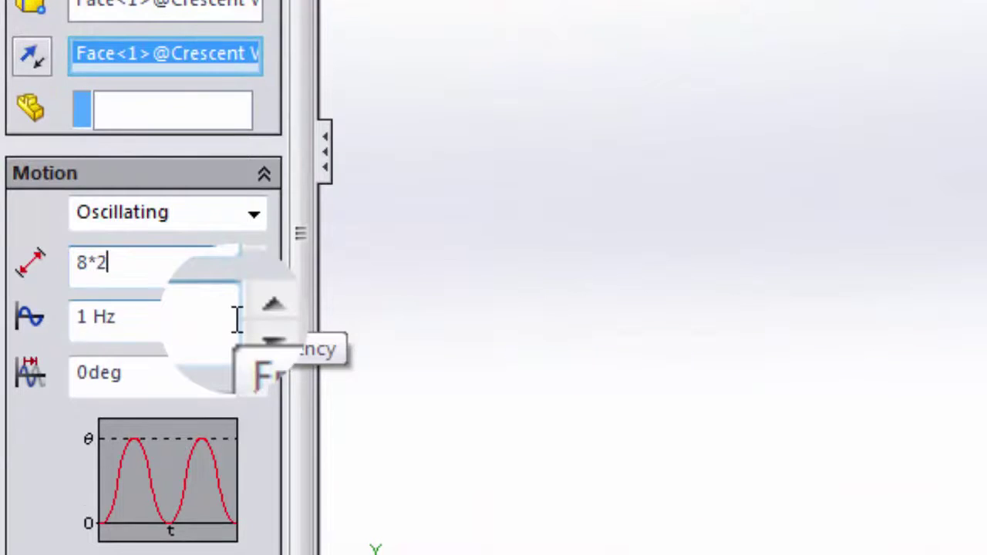
text(*360)
key(Return)
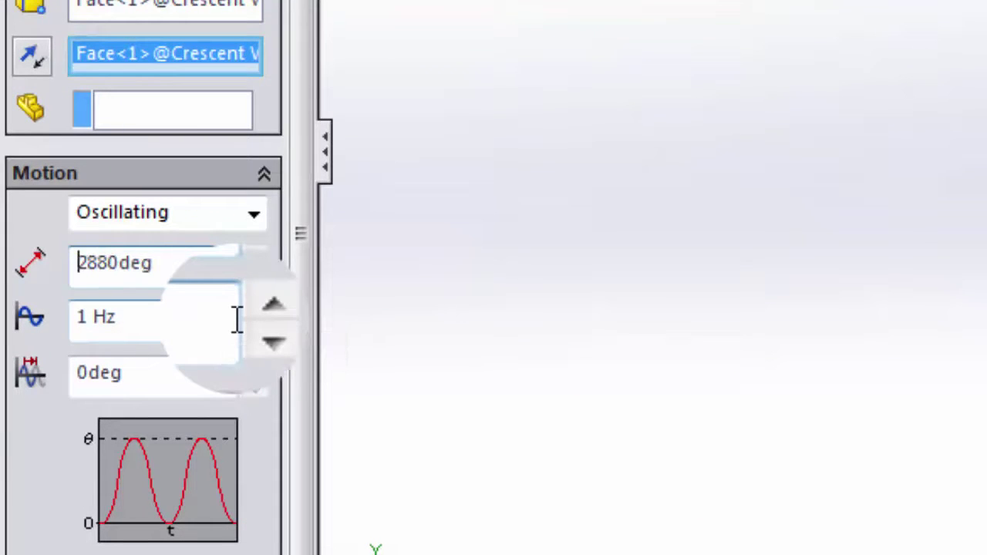
- Set the oscillating motor's displacement to 1440 degrees and its frequency to 0.25 Hz
double_click(204, 262)
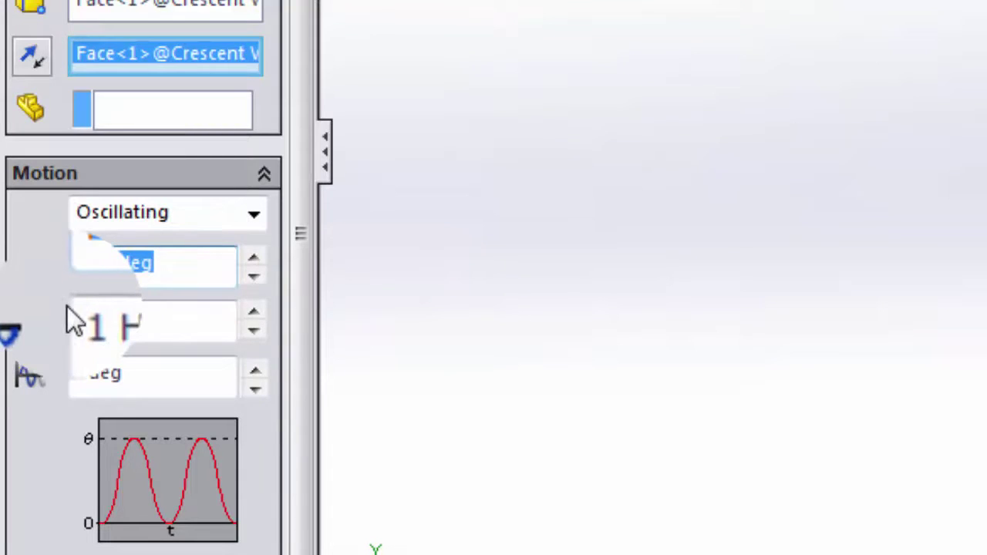
key(BackSpace)
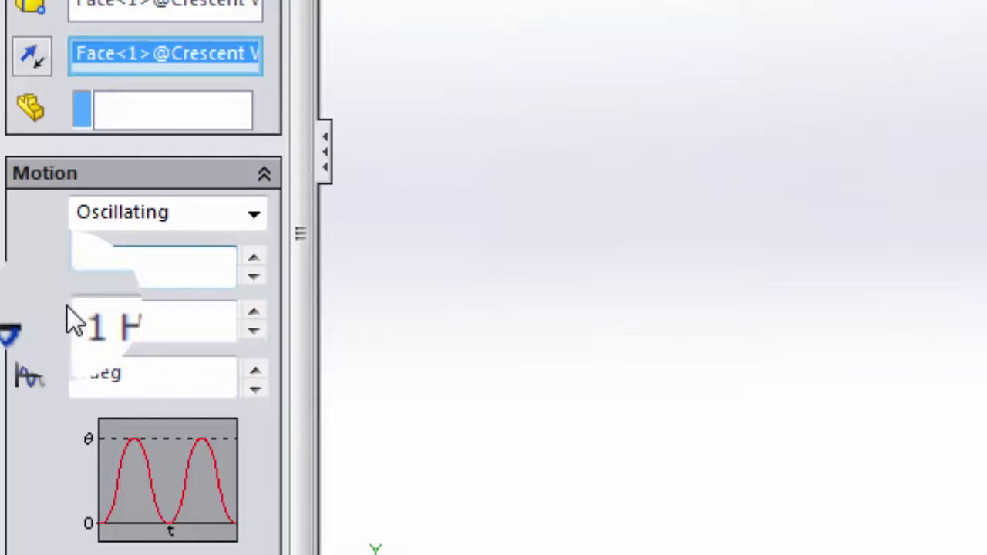
text(1440)
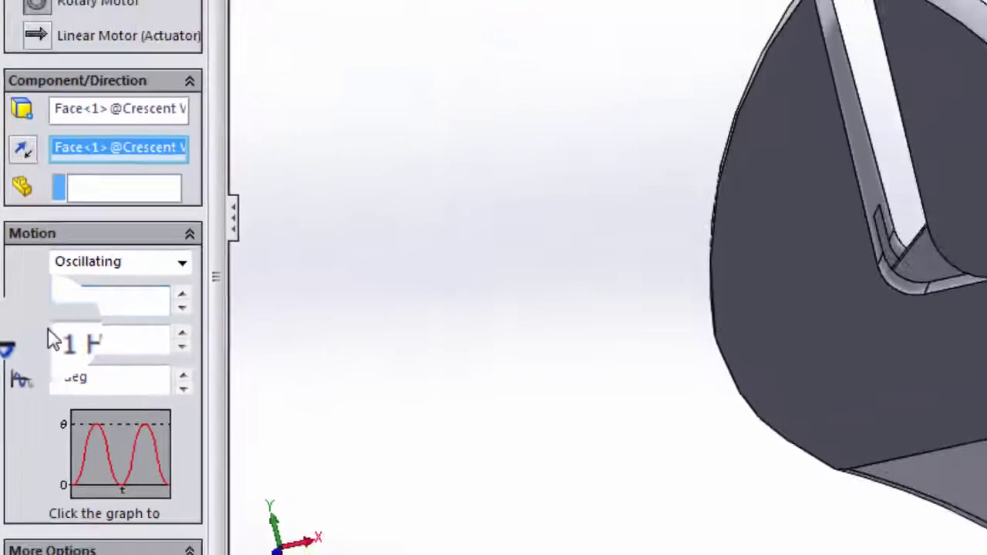
key(Tab)
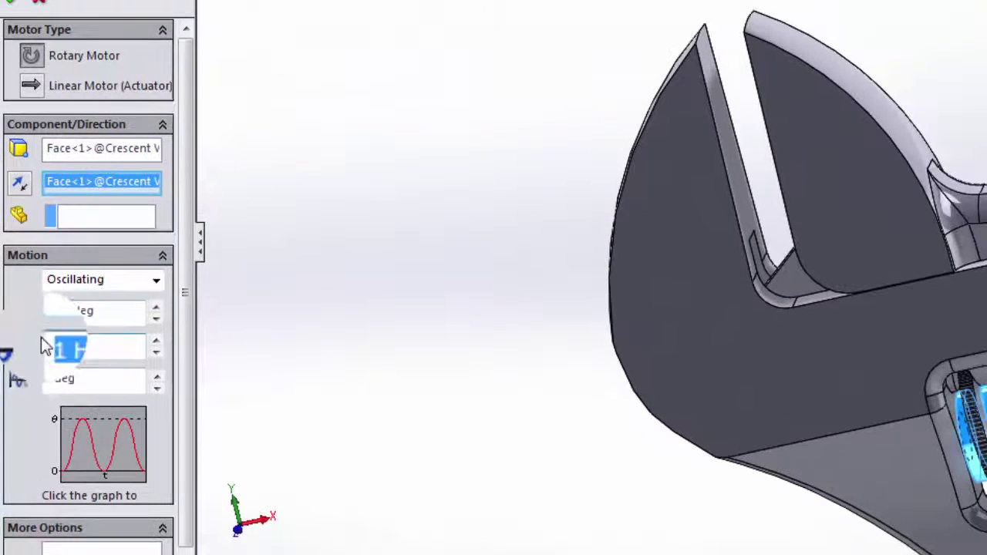
text(0.25)
key(Tab)
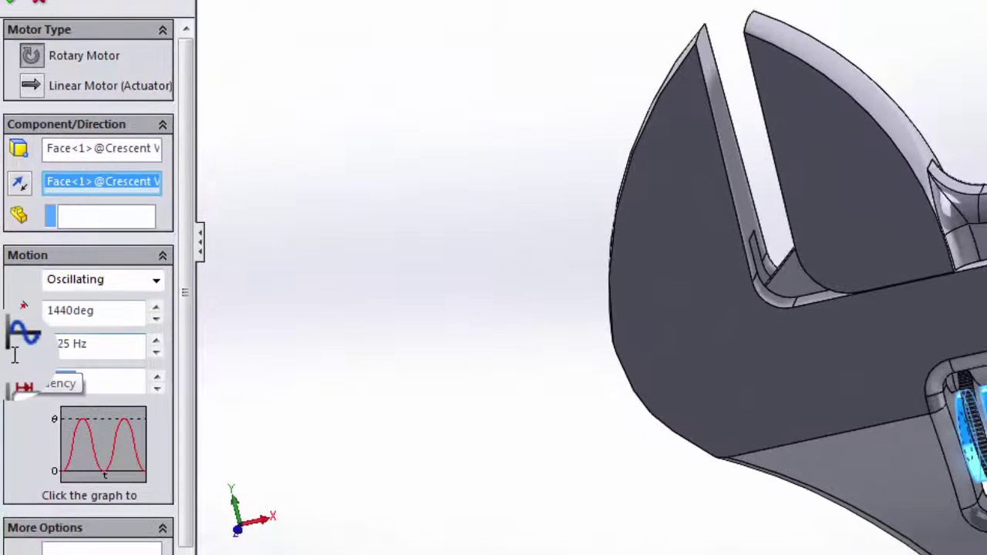
click(101, 383)
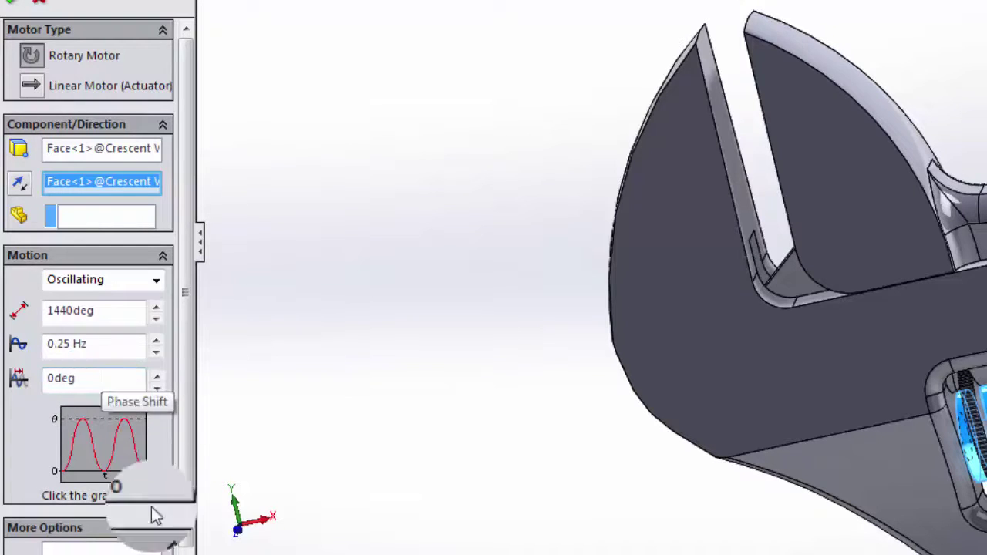
click(185, 521)
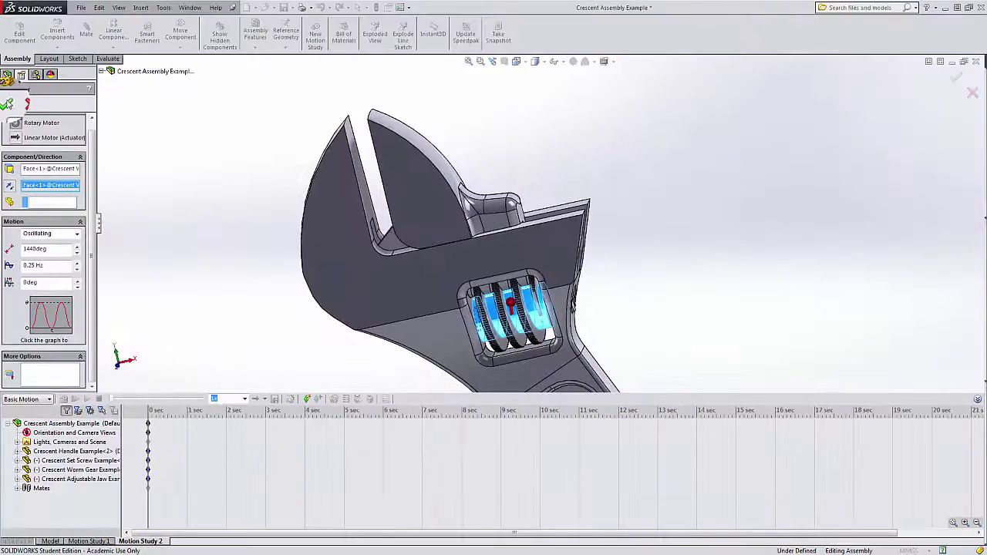
- Accept the oscillating rotary motor on the worm gear
click(7, 103)
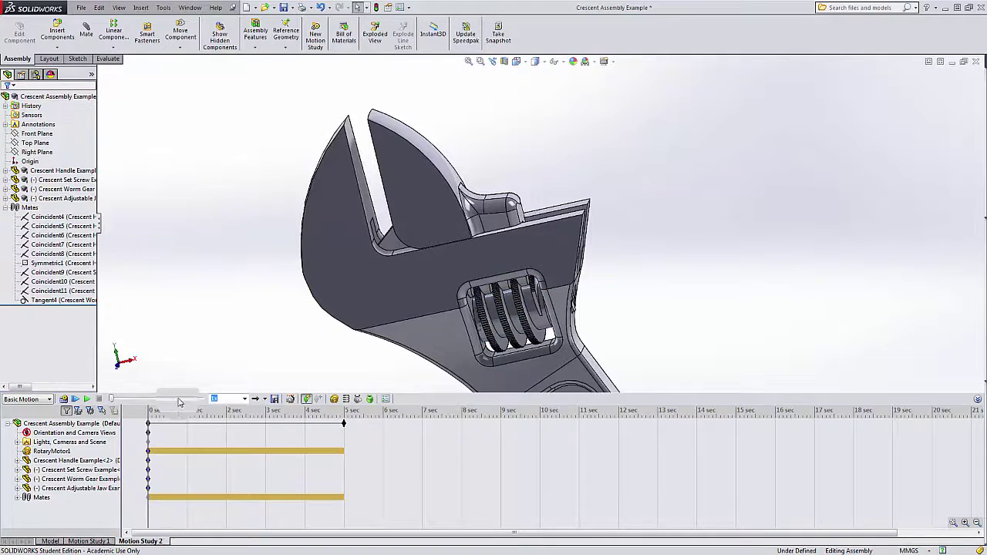
click(357, 398)
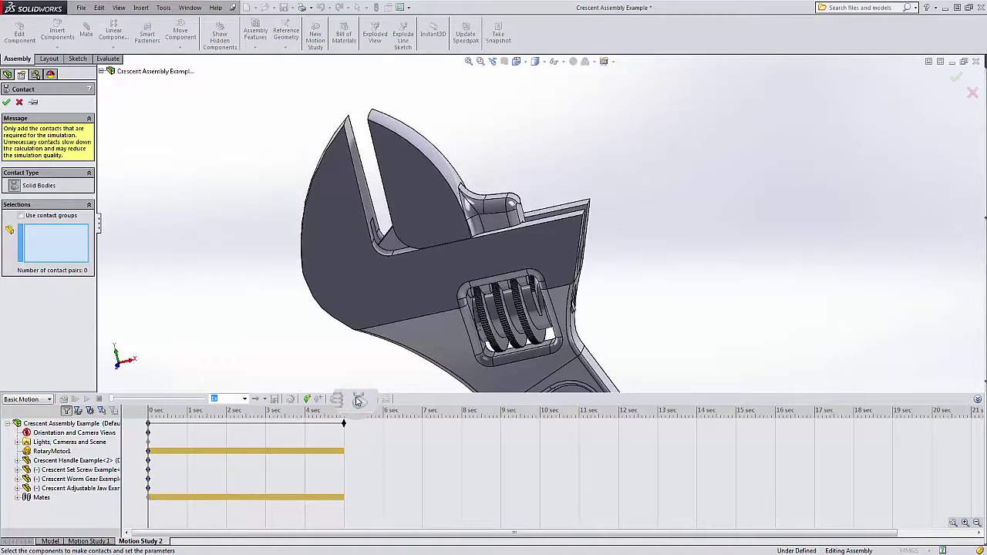
click(526, 317)
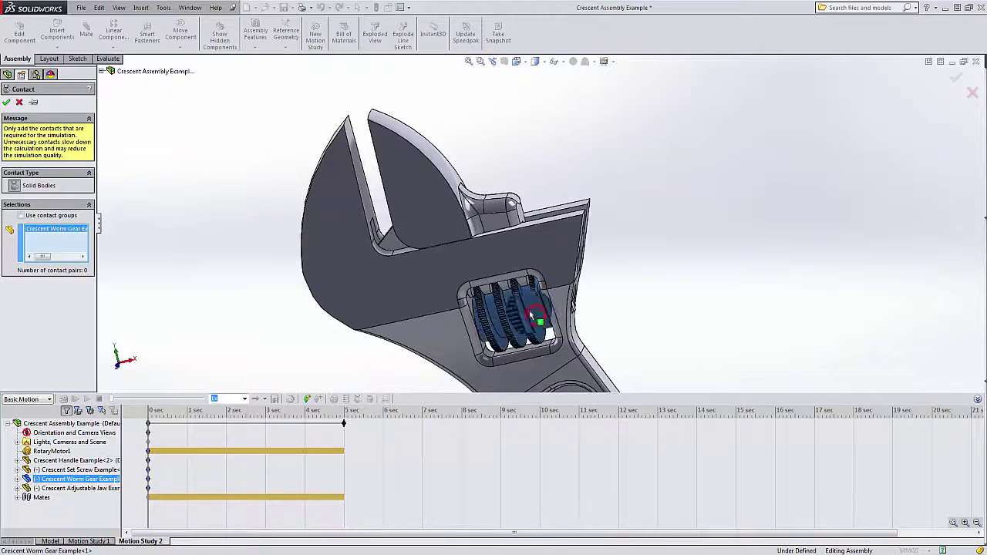
click(490, 217)
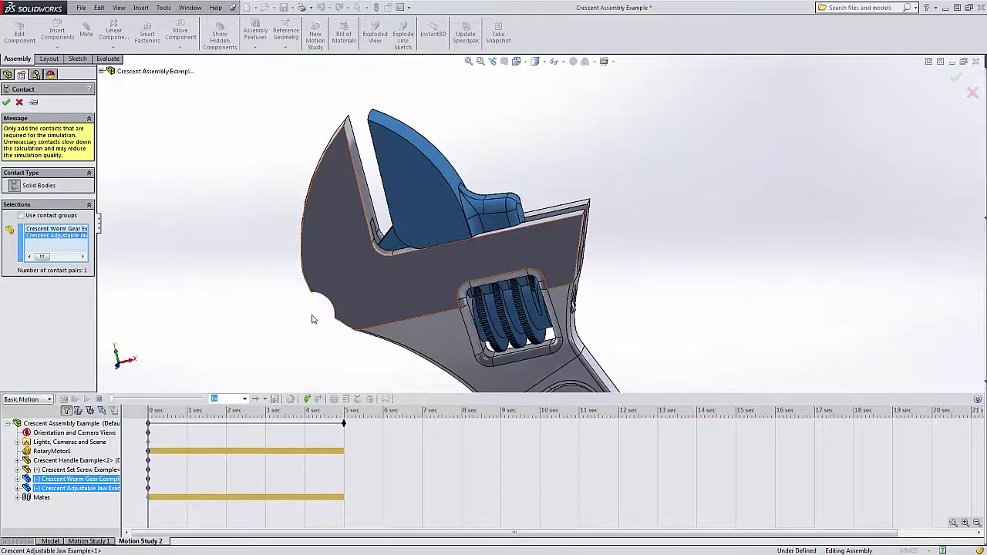
click(20, 103)
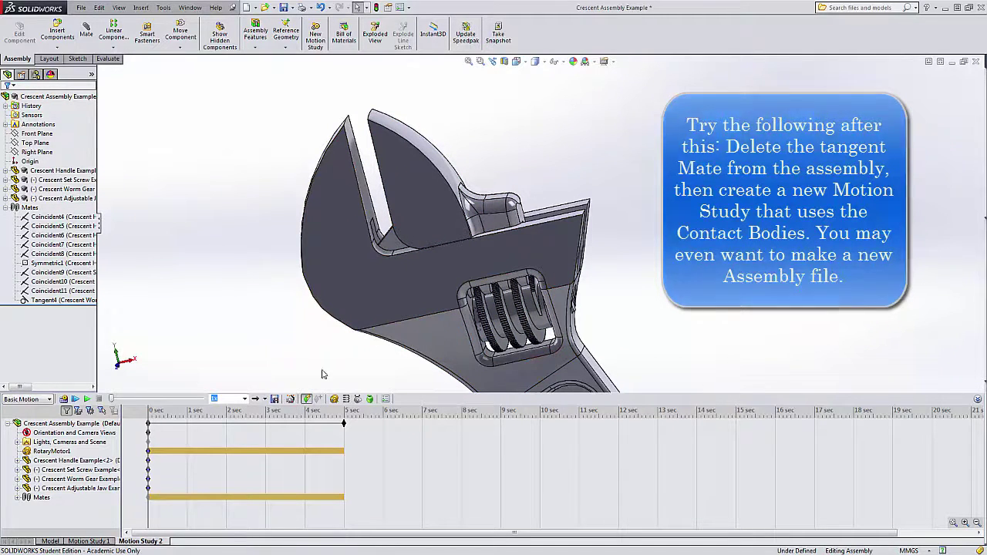
- Lower the geometry accuracy and 3D contact resolution in the motion study's Basic Motion properties
click(385, 398)
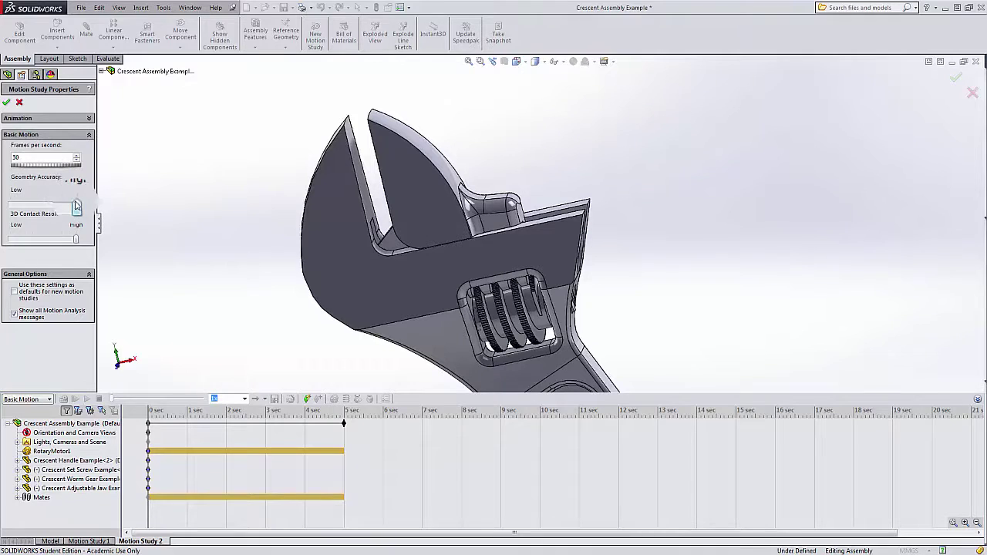
drag(74, 207, 62, 239)
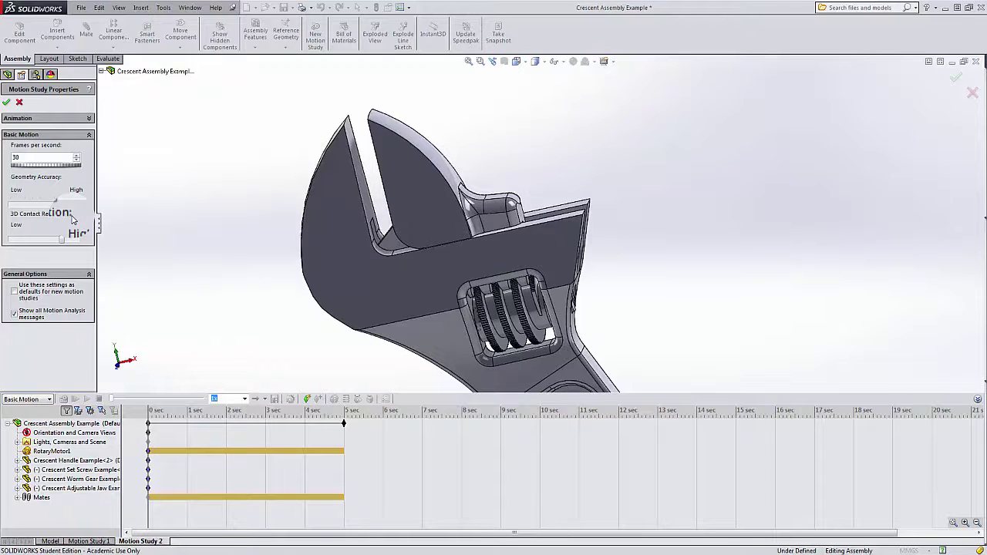
click(5, 105)
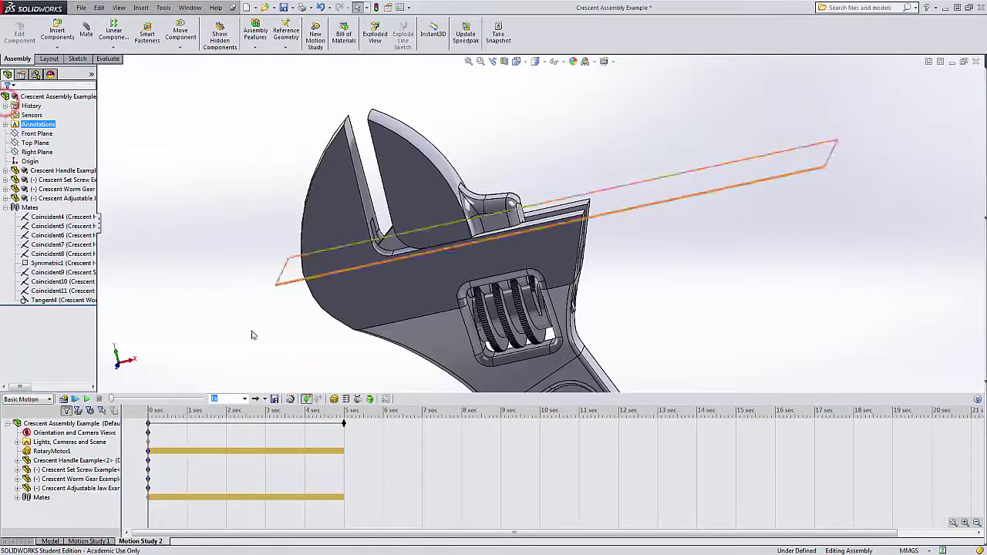
- Extend the motion study's end time to 8 seconds
click(344, 424)
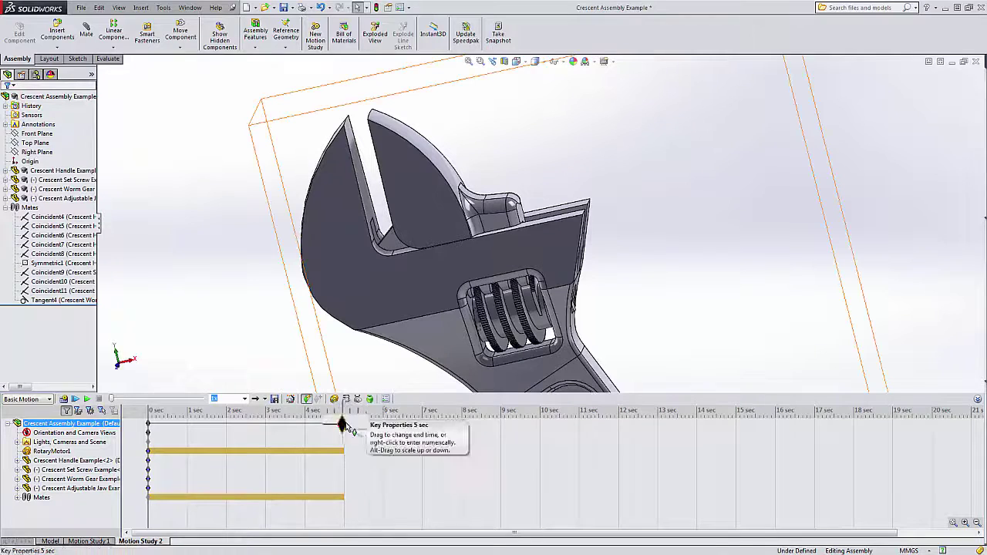
drag(344, 423, 461, 425)
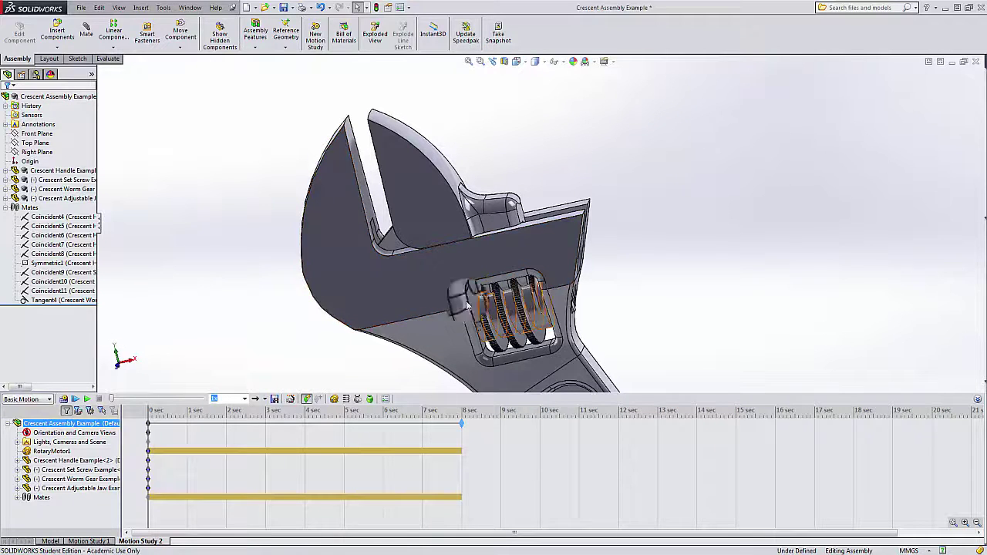
- Review the rotary motor's definition, accept it, and calculate the motion study
right_click(56, 451)
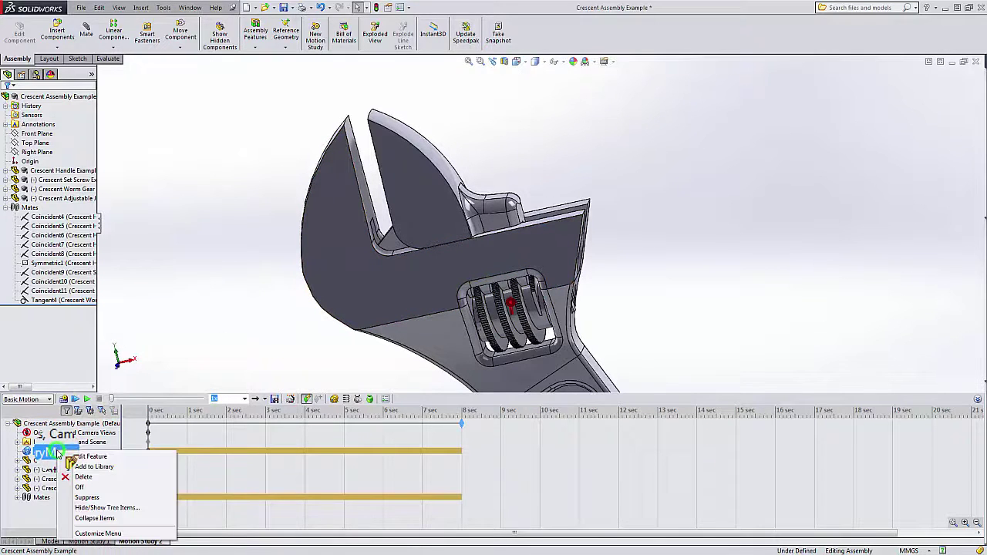
click(89, 456)
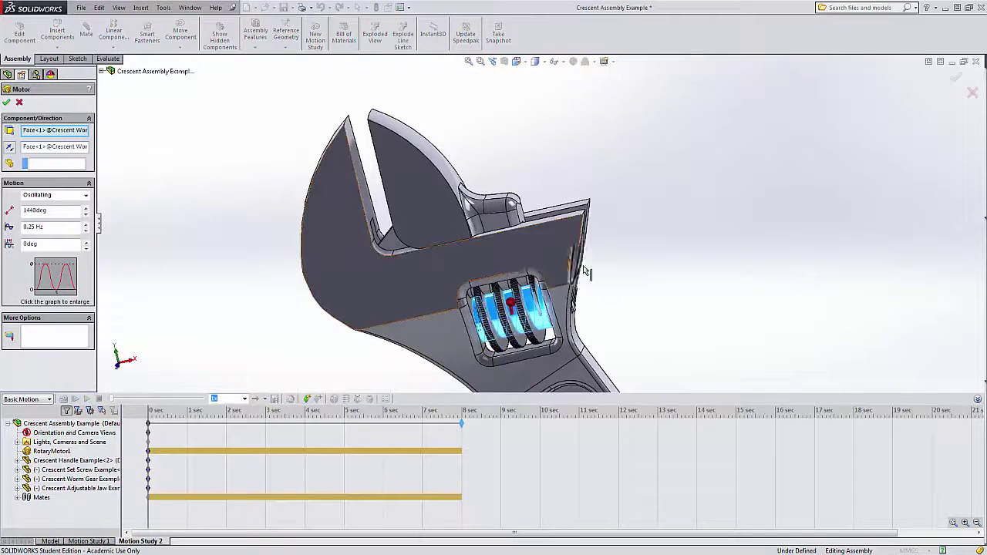
mouse_move(650, 250)
middle_down()
mouse_move(650, 273)
mouse_move(648, 247)
middle_up()
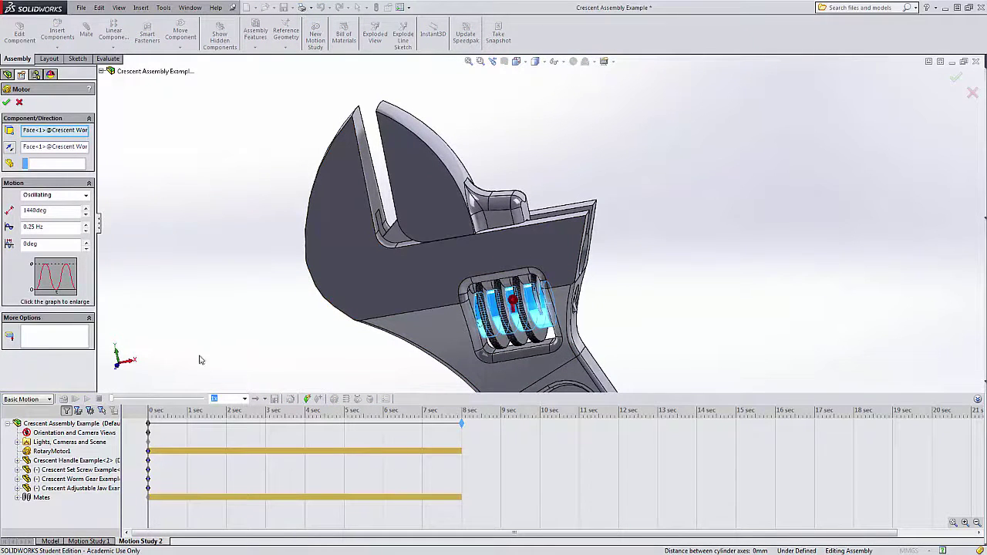
click(6, 101)
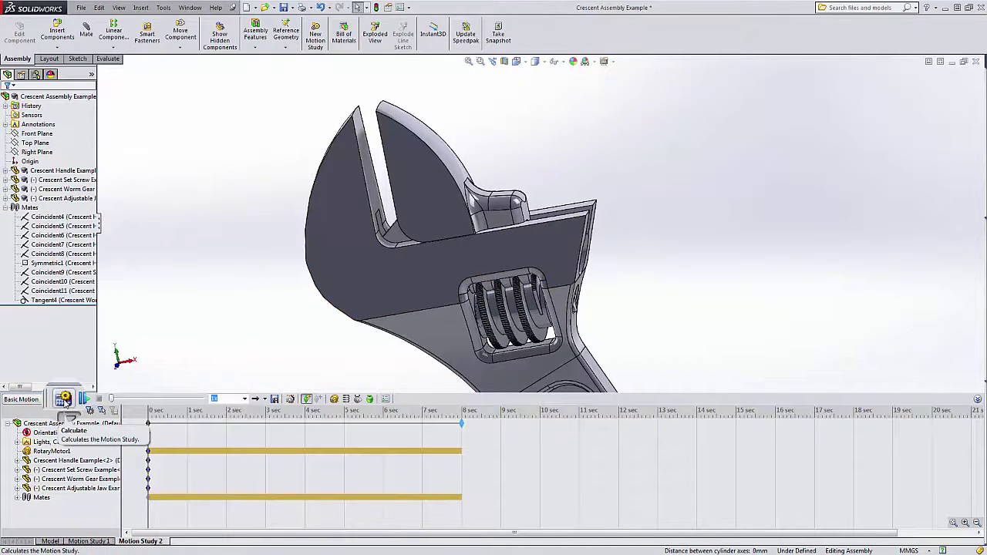
click(65, 399)
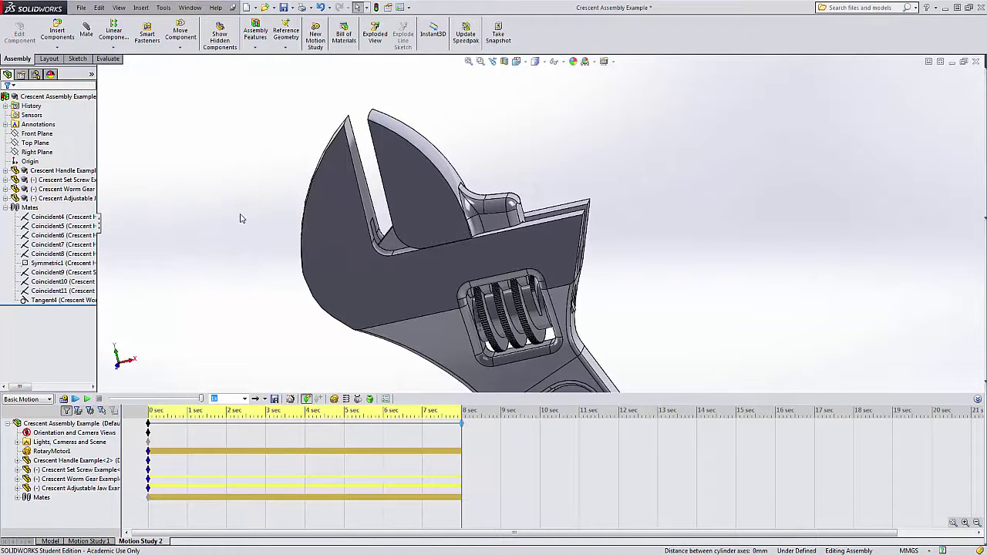
- Examine how the worm gear's threads mesh with the adjustable jaw's teeth inside the handle's window
middle_drag(240, 260, 304, 288)
scroll(447, 244, down, 2)
scroll(442, 242, up, 1)
scroll(442, 242, up, 2)
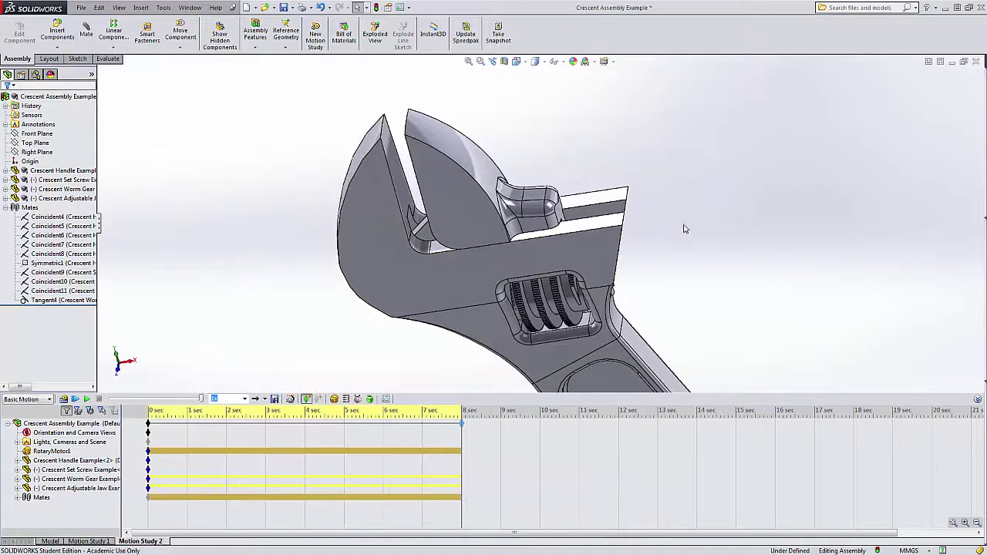
mouse_move(687, 236)
middle_down()
mouse_move(689, 194)
mouse_move(674, 192)
mouse_move(682, 187)
mouse_move(696, 209)
mouse_move(683, 229)
middle_up()
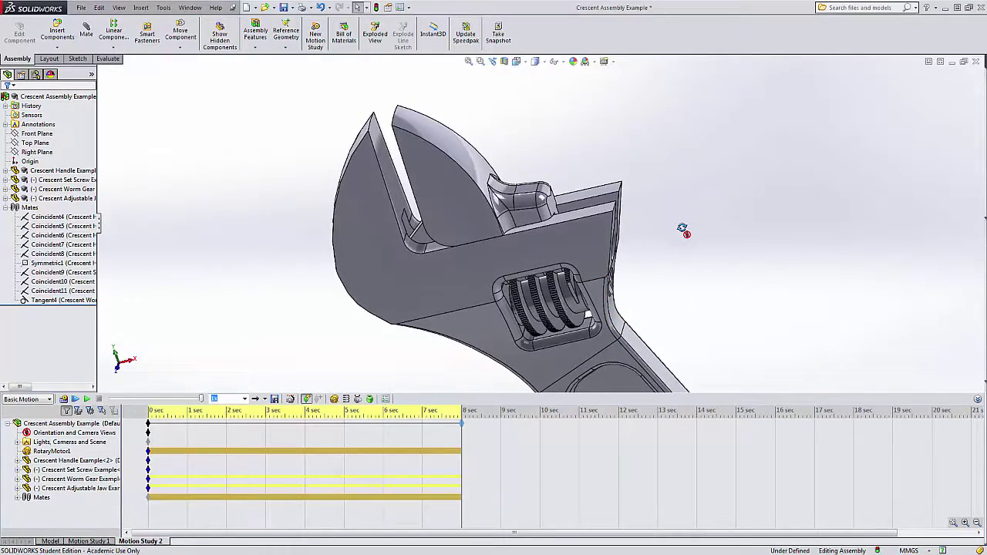
middle_drag(640, 265, 643, 196)
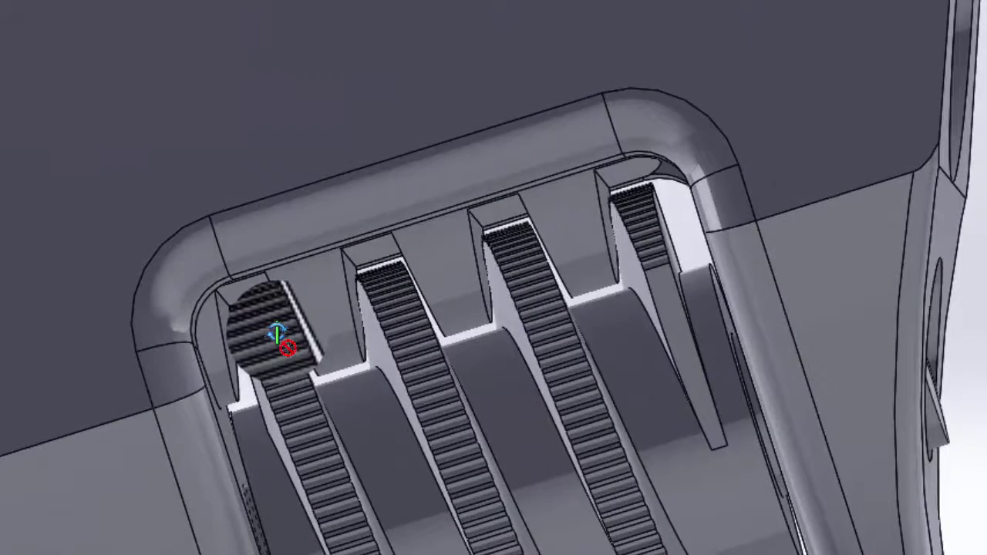
middle_drag(275, 340, 277, 352)
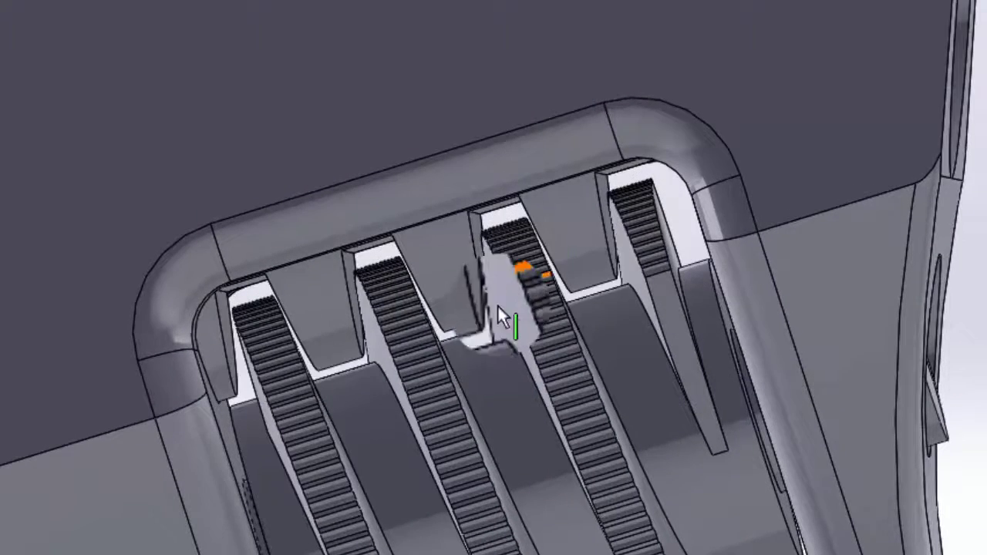
middle_drag(497, 306, 515, 285)
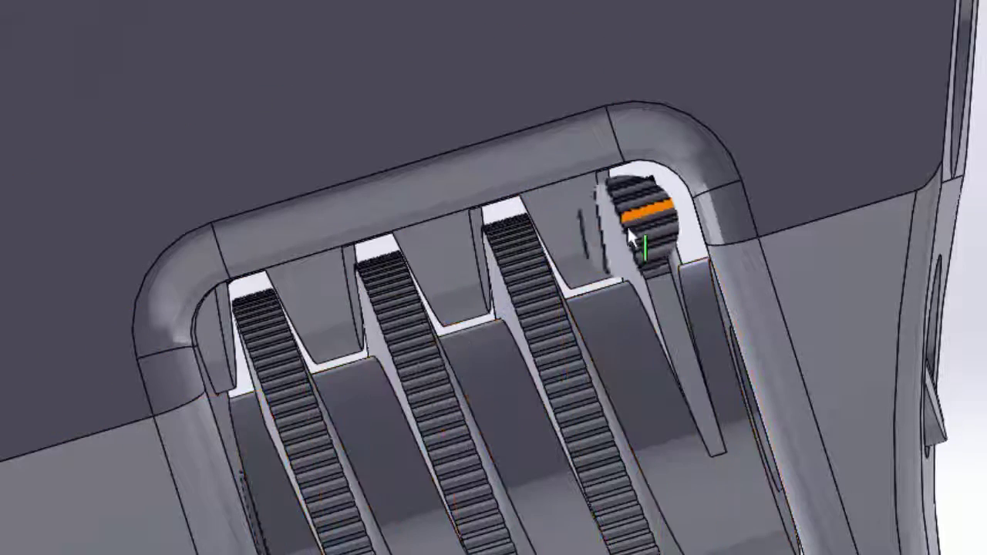
middle_drag(494, 315, 517, 292)
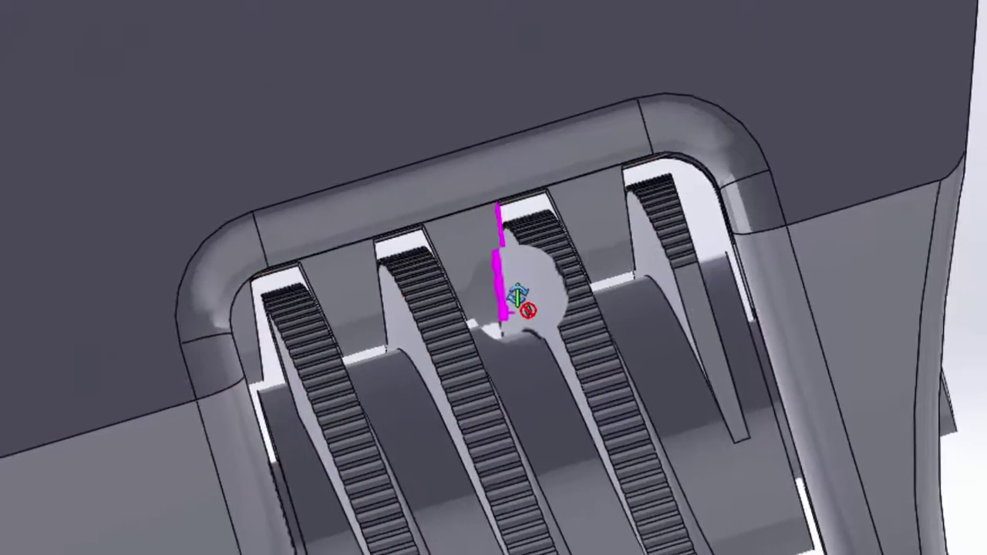
scroll(521, 290, up, 7)
middle_drag(572, 191, 622, 225)
scroll(694, 237, down, 5)
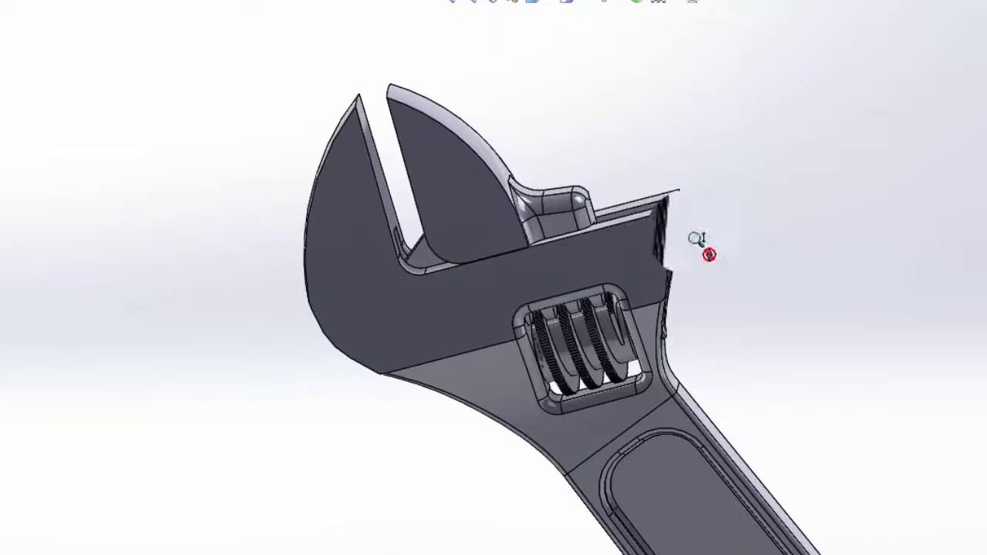
scroll(694, 239, up, 2)
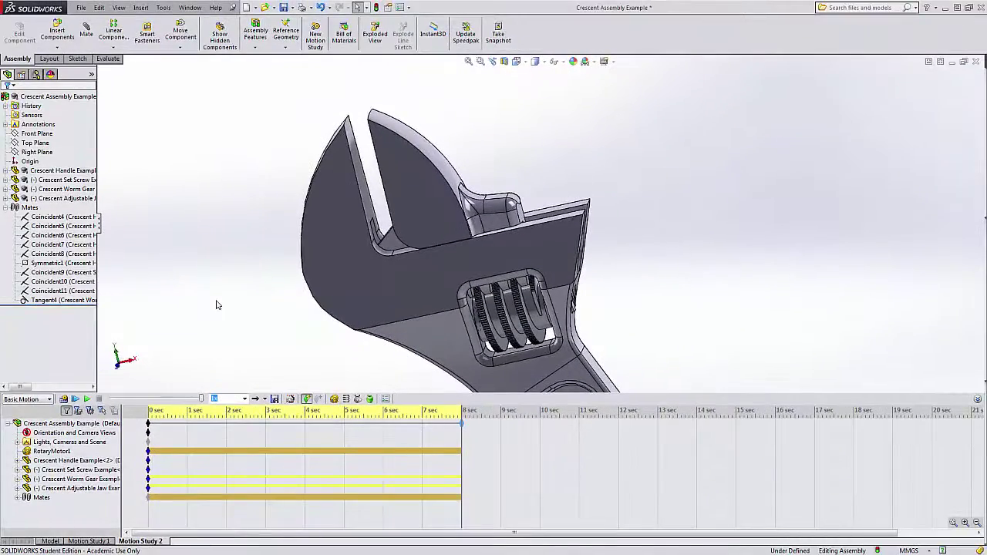
- Switch to the assembly model and rotate the worm gear by hand to move the adjustable jaw
click(48, 544)
click(532, 404)
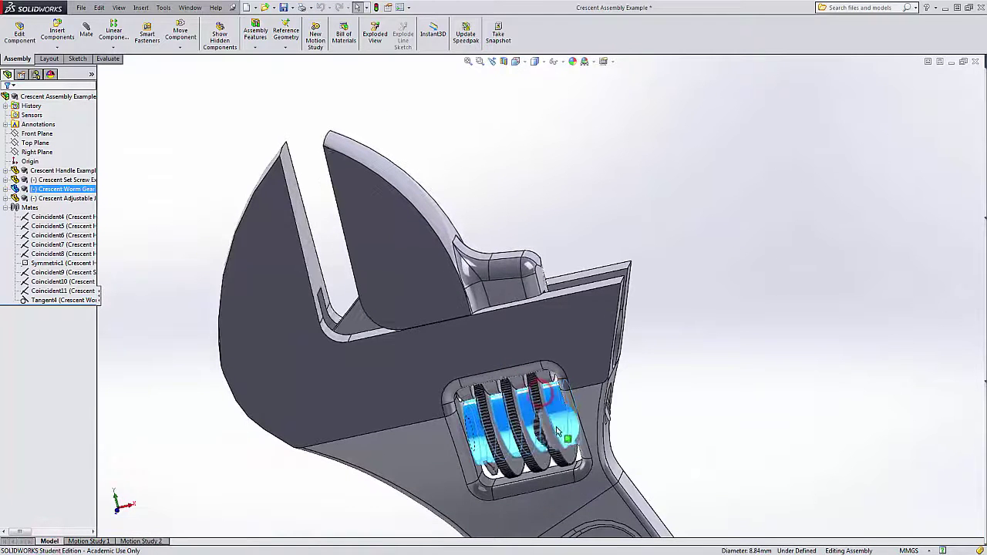
drag(557, 431, 551, 401)
- Delete Motion Study 1 and reopen Motion Study 2
click(152, 541)
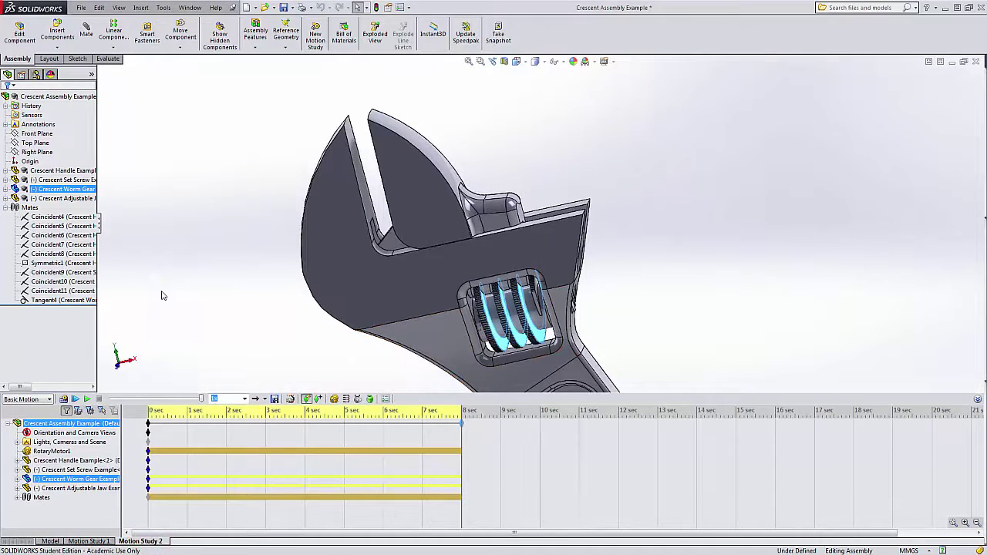
right_click(86, 542)
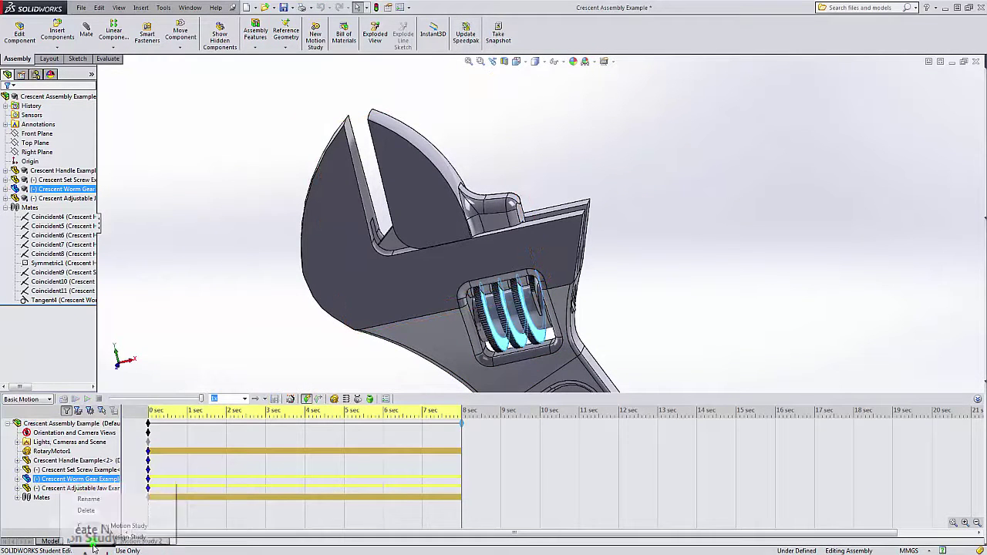
click(91, 511)
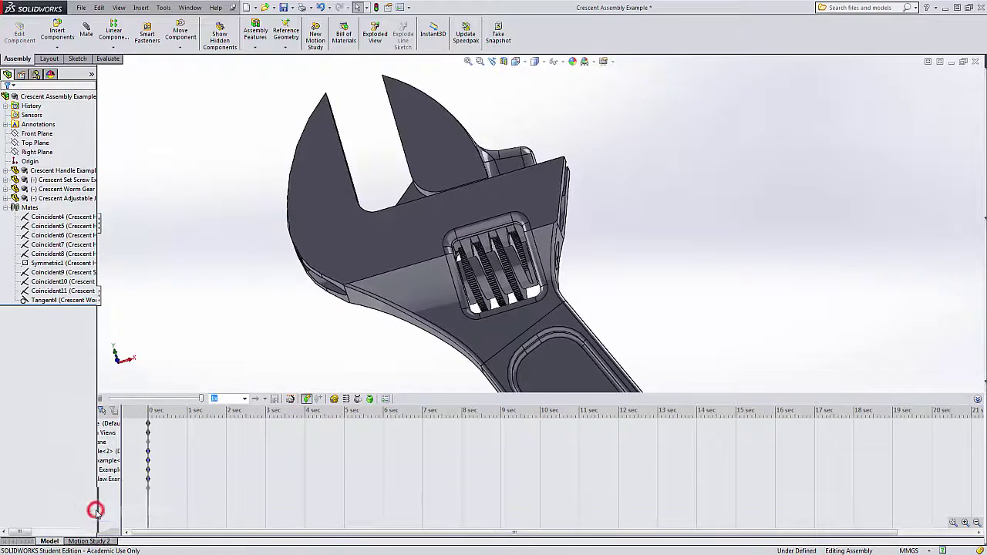
click(87, 541)
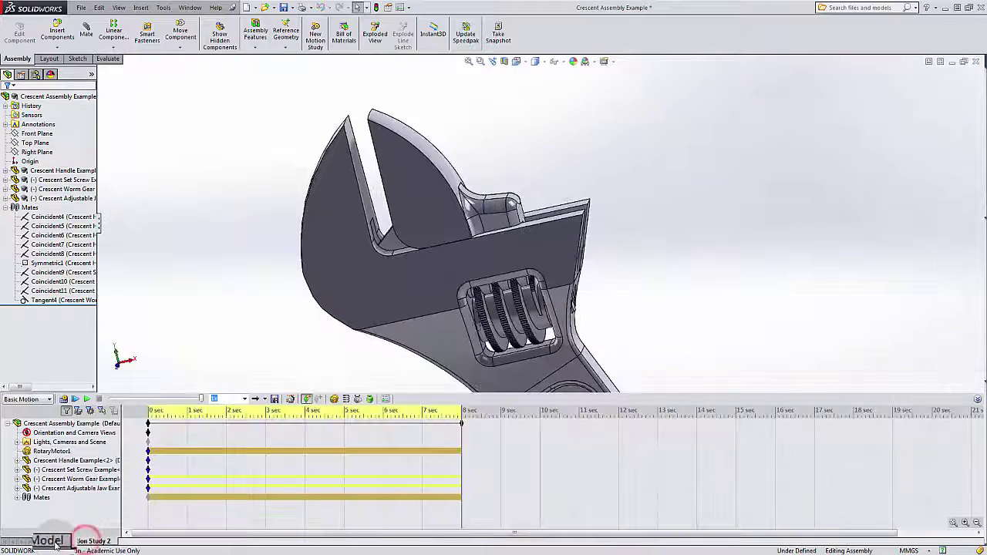
- Return to the assembly model and highlight the handle and the set screw to identify them on the wrench
click(52, 541)
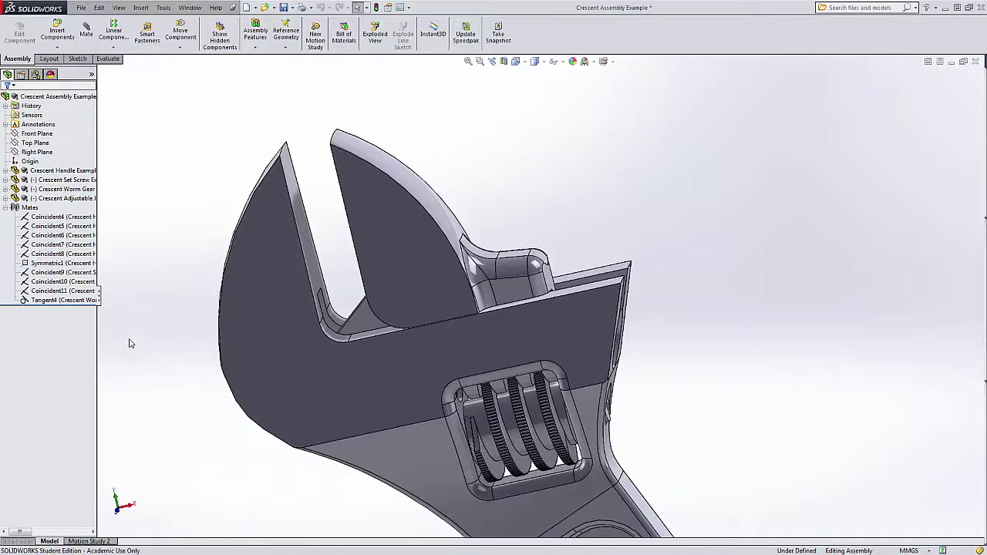
key(z)
key(z)
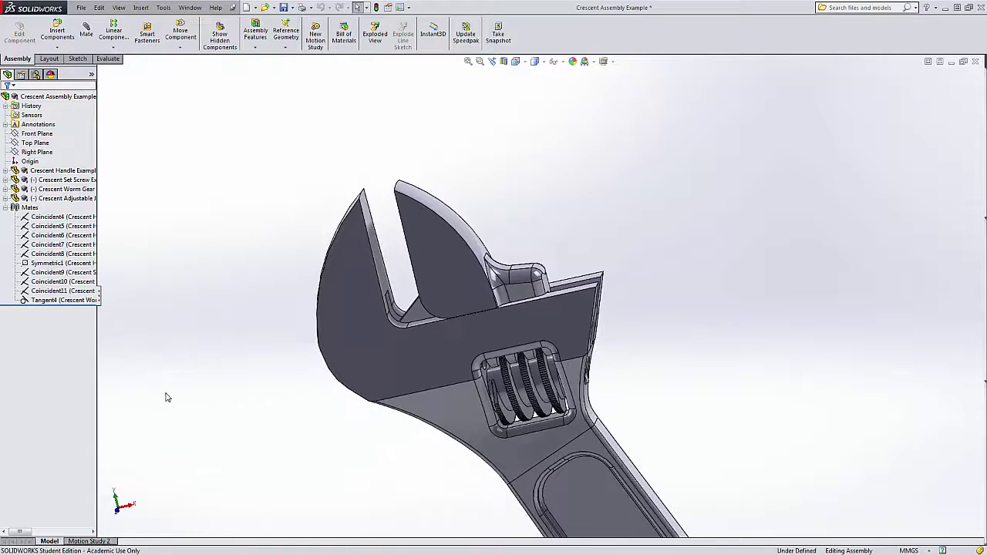
click(65, 170)
ctrl+click(65, 180)
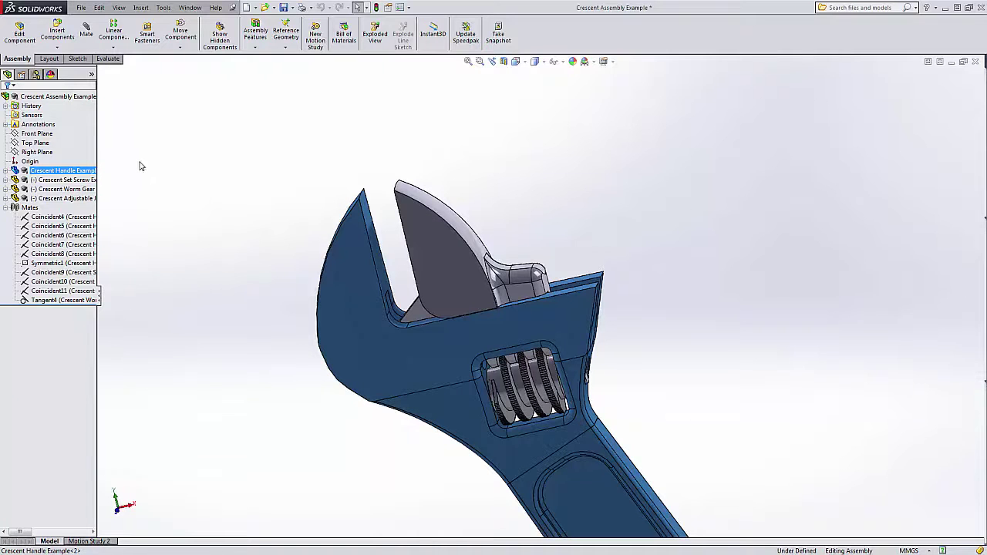
click(77, 179)
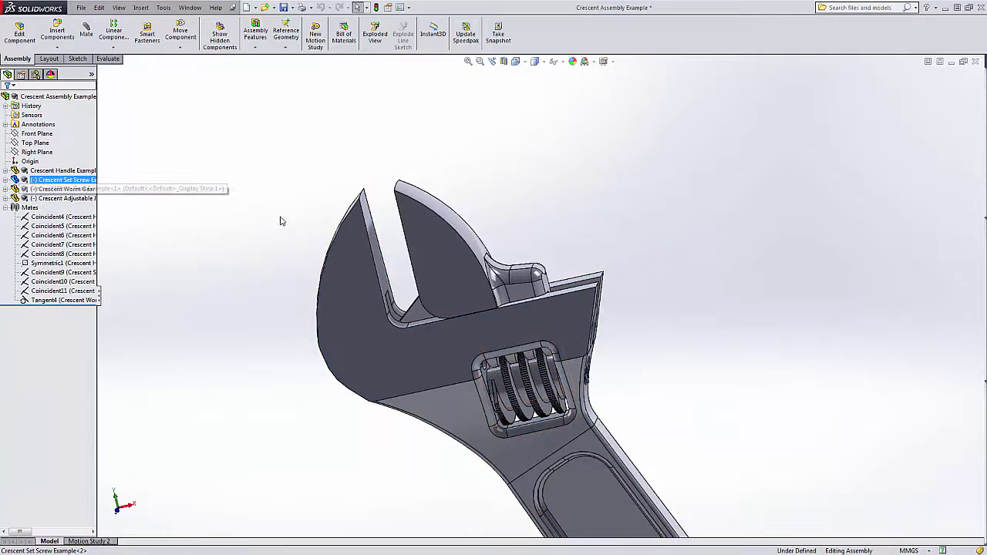
middle_drag(283, 221, 235, 196)
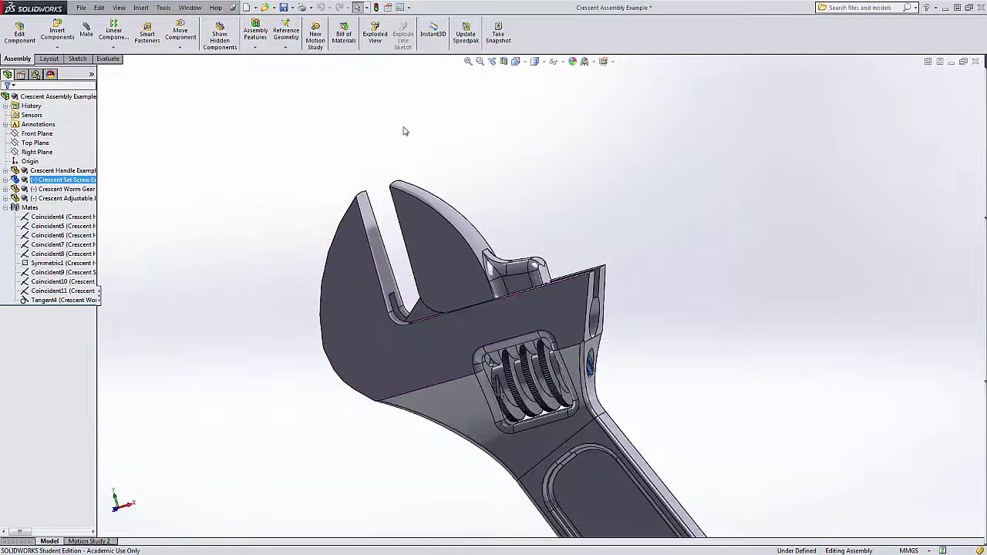
- Section the wrench along the Front Plane, examine the set screw, worm gear and jaw teeth inside the handle, and restore the unsectioned view
click(503, 60)
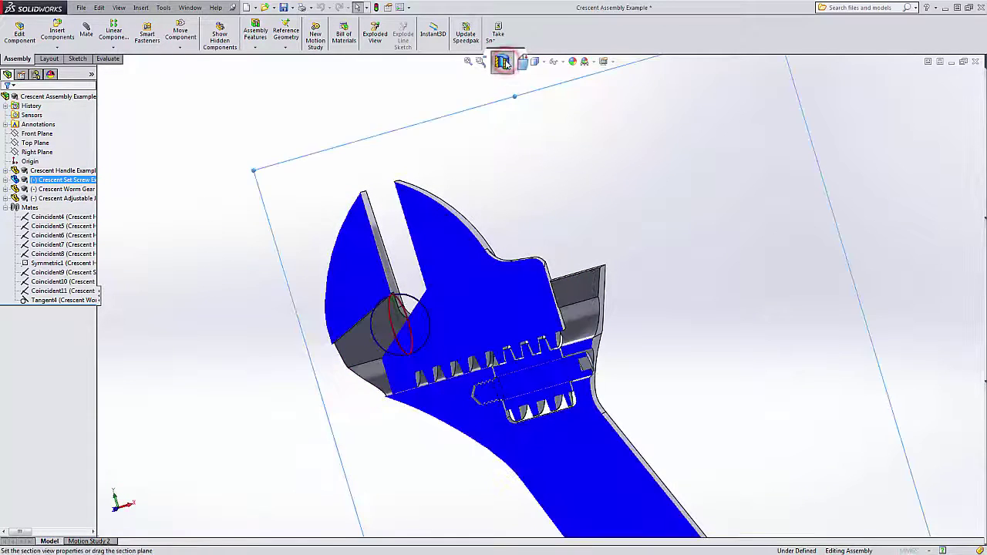
scroll(525, 359, down, 4)
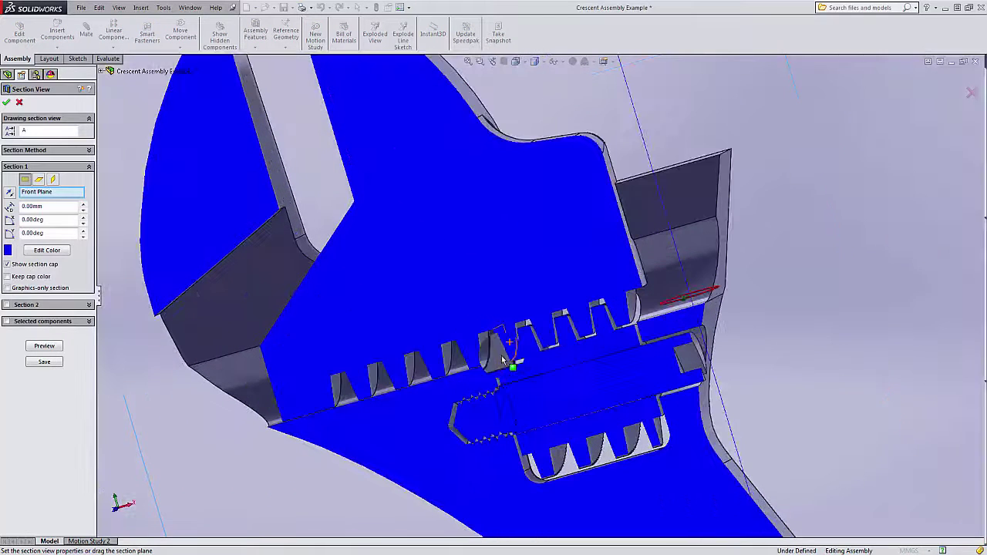
drag(525, 359, 534, 384)
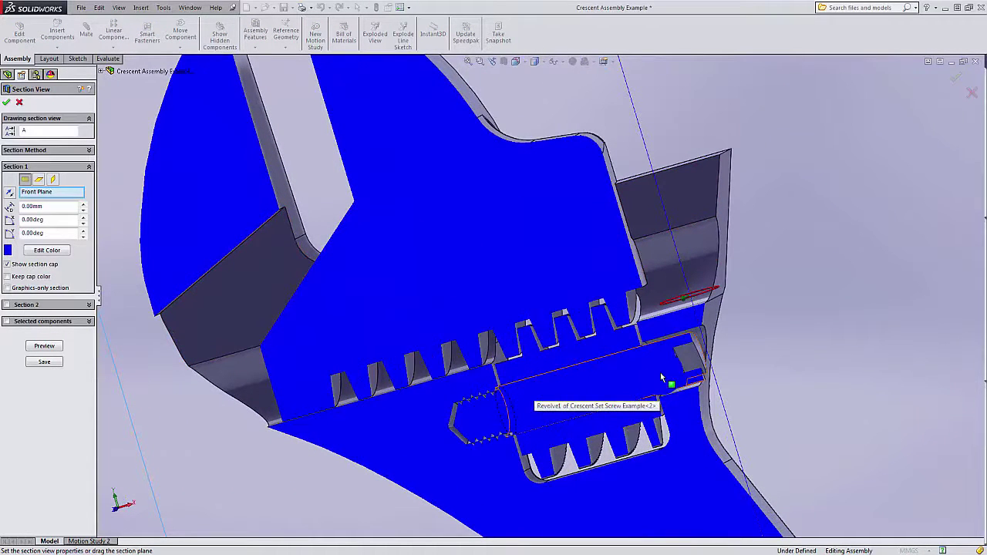
scroll(509, 356, up, 6)
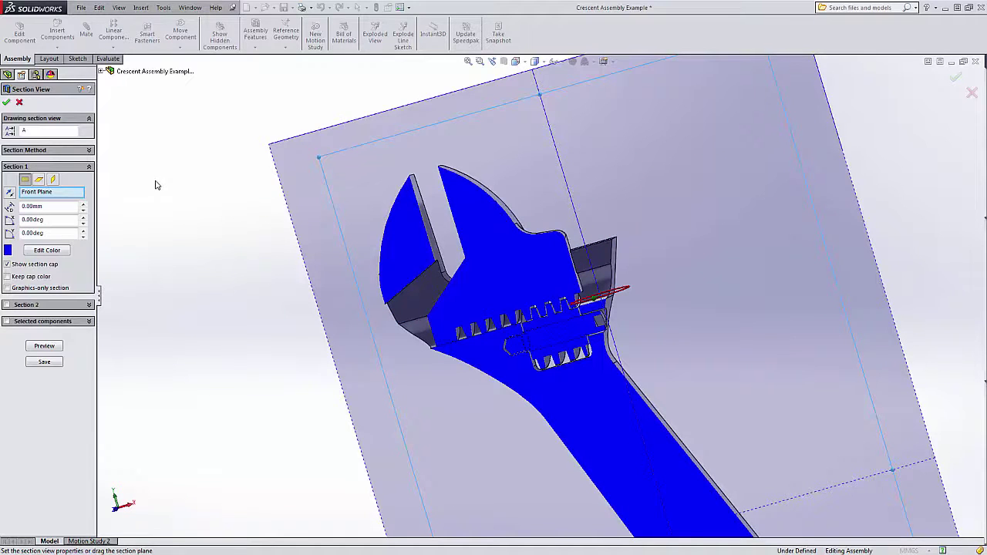
scroll(515, 309, down, 5)
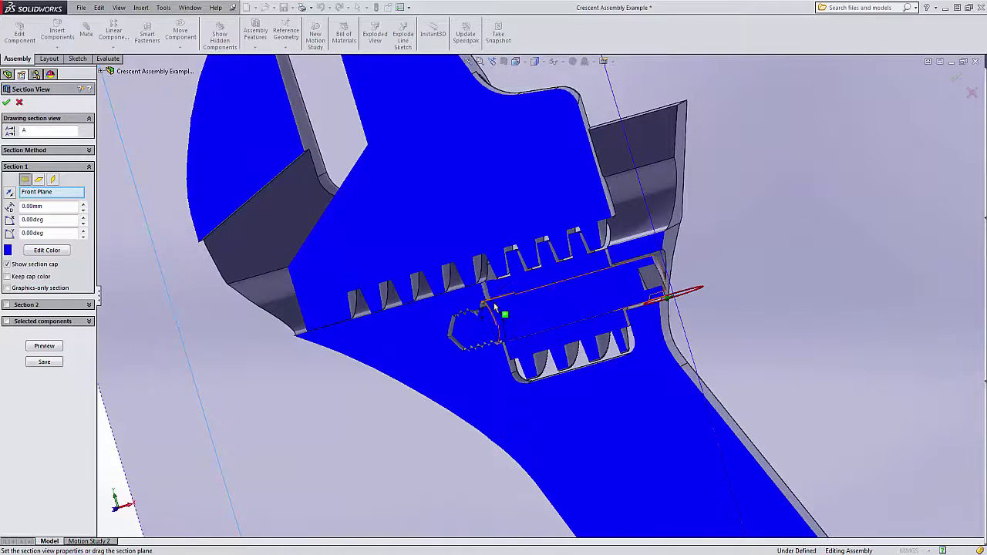
scroll(495, 308, down, 3)
scroll(521, 320, up, 6)
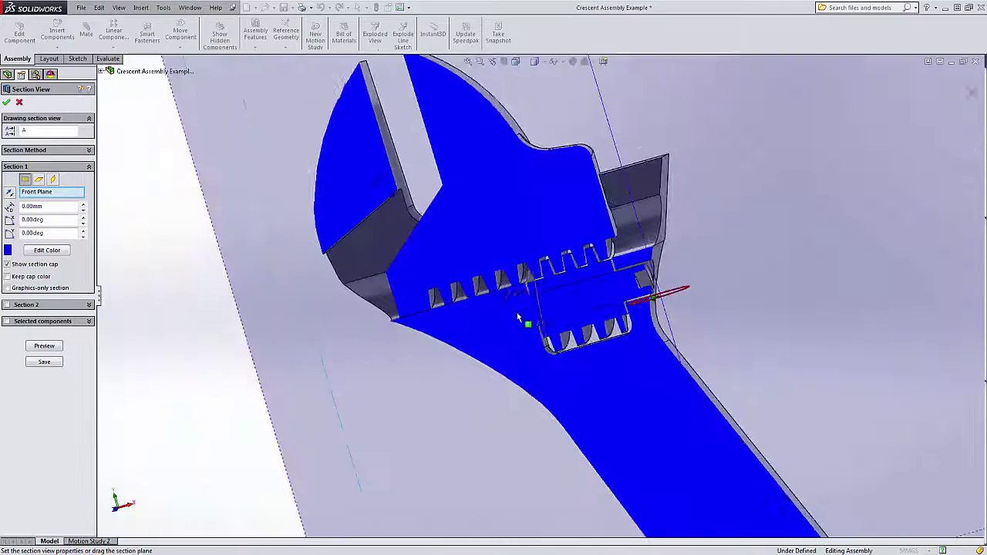
scroll(521, 156, up, 6)
scroll(413, 257, down, 5)
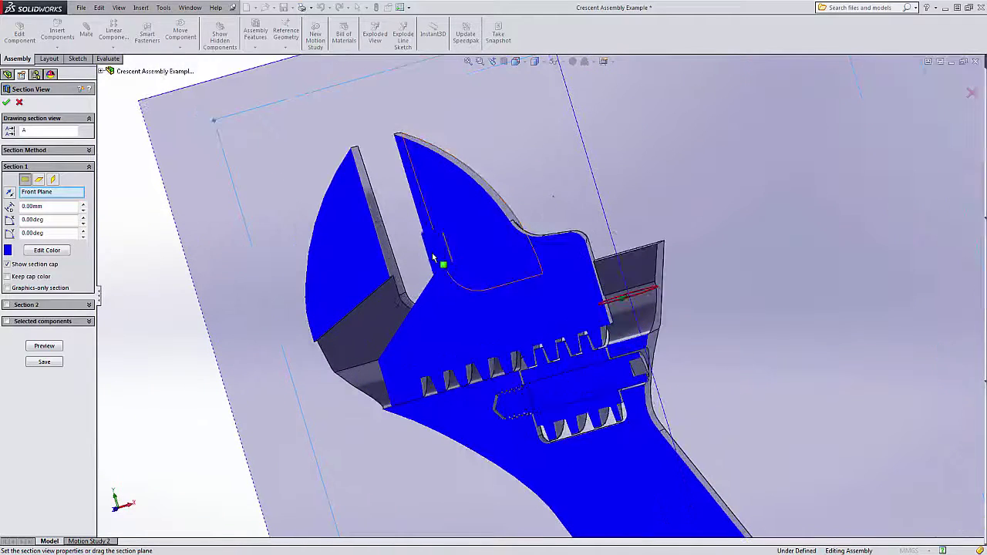
scroll(414, 256, up, 2)
scroll(555, 300, up, 3)
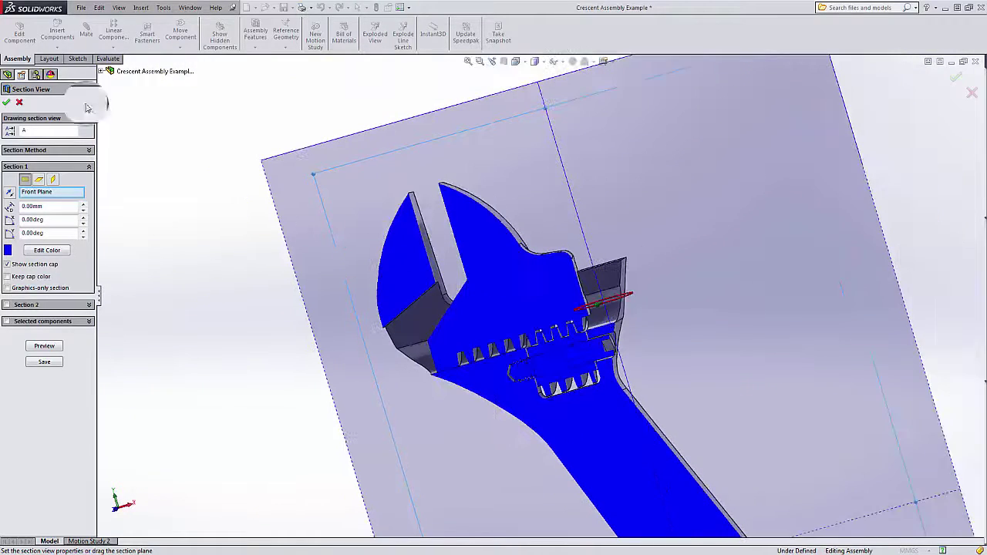
click(4, 103)
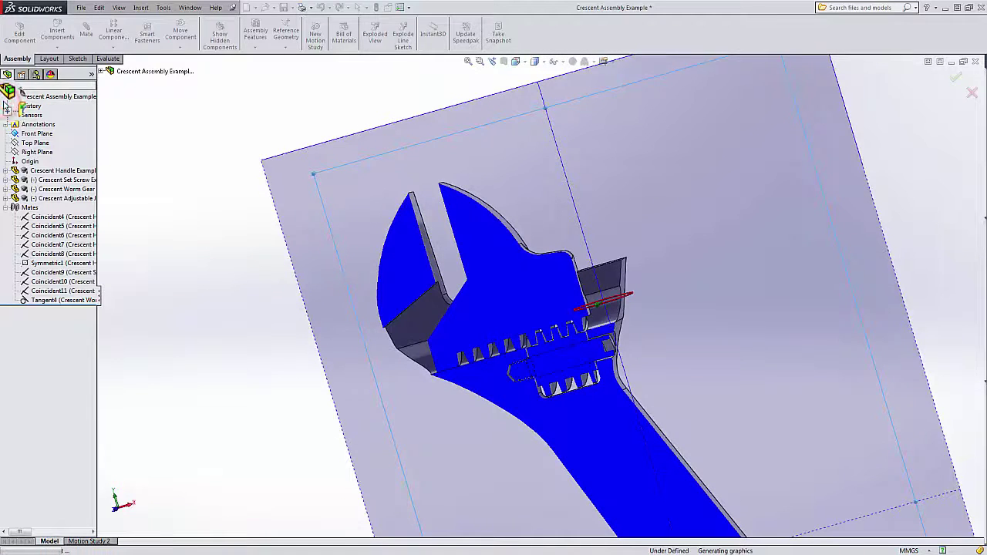
click(504, 60)
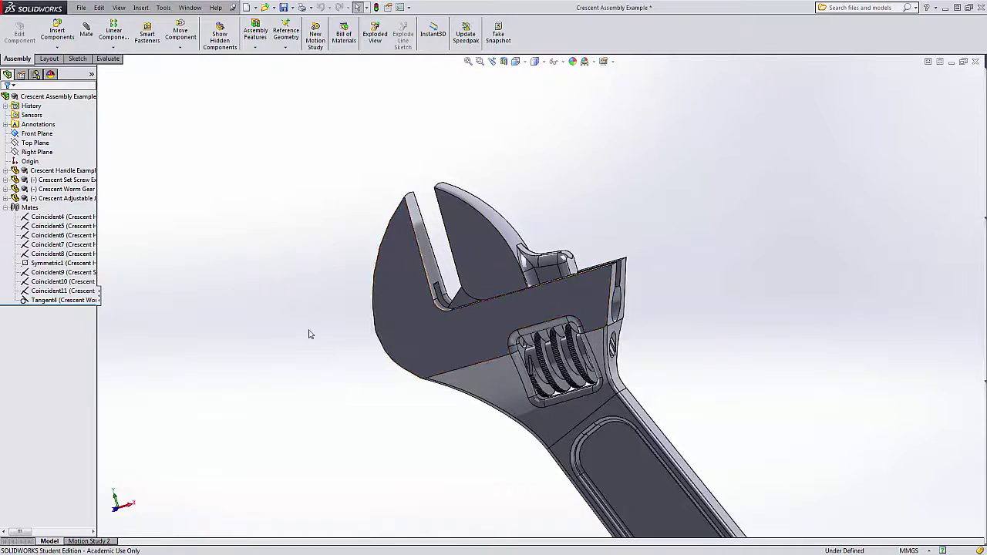
- Highlight the Symmetric1 mate to identify the handle and worm gear references it centres, and clear the selection
middle_drag(308, 334, 326, 302)
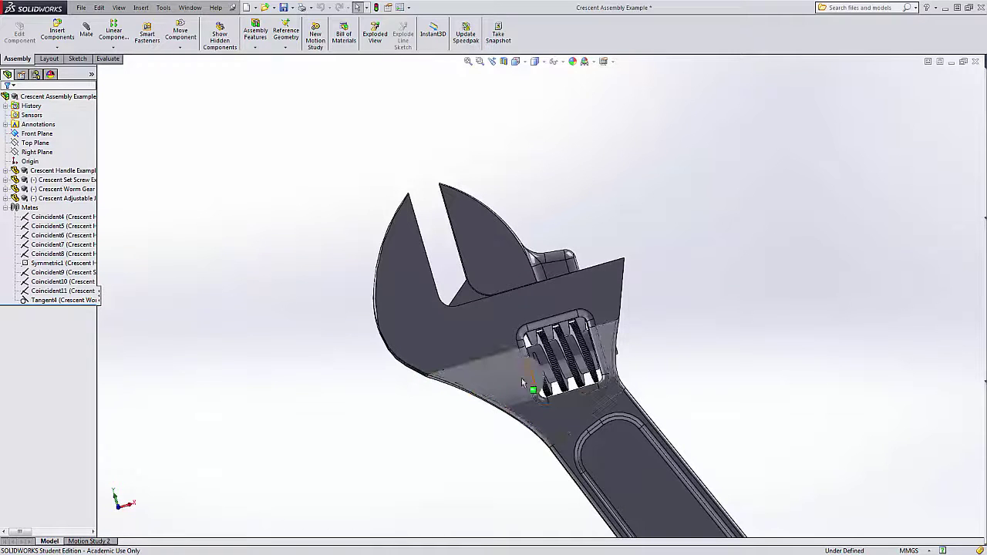
click(54, 264)
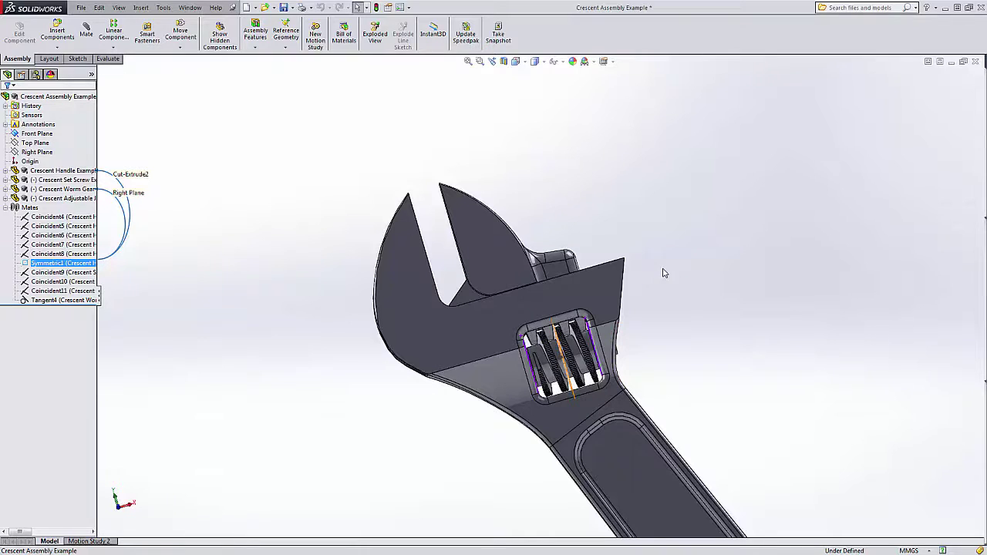
click(215, 251)
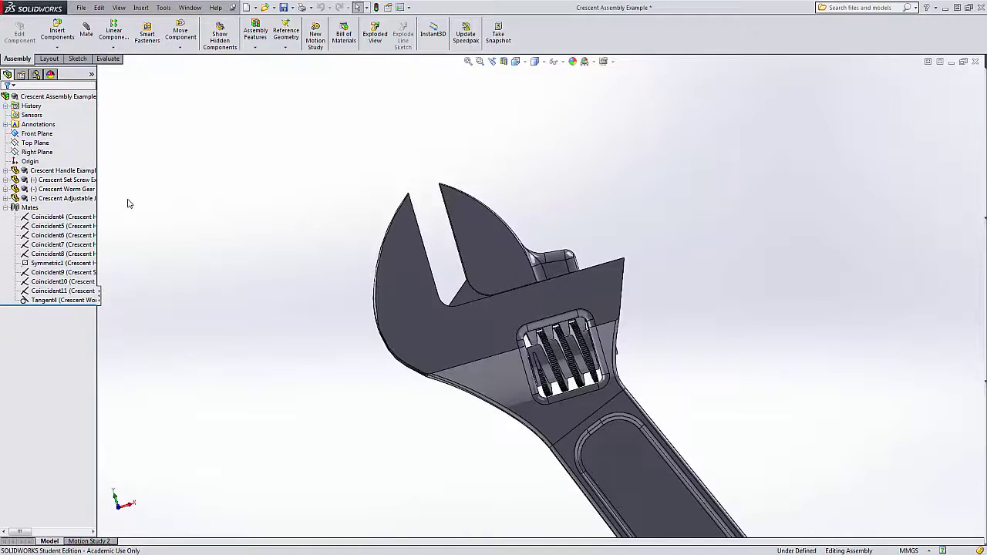
- Highlight the adjustable jaw to examine its teeth between the worm gear's threads, and rotate the worm gear by hand to test the jaw's movement
click(56, 198)
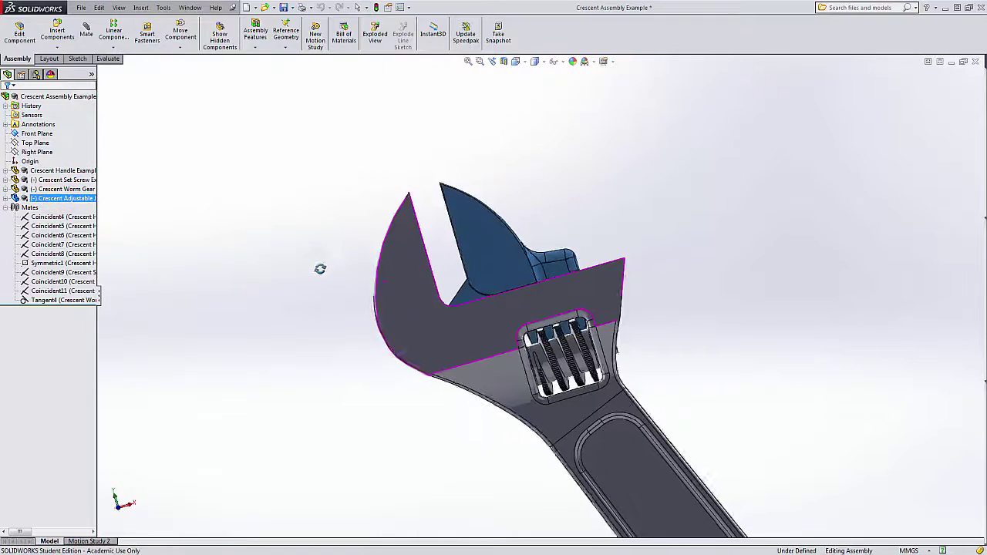
middle_drag(320, 268, 319, 257)
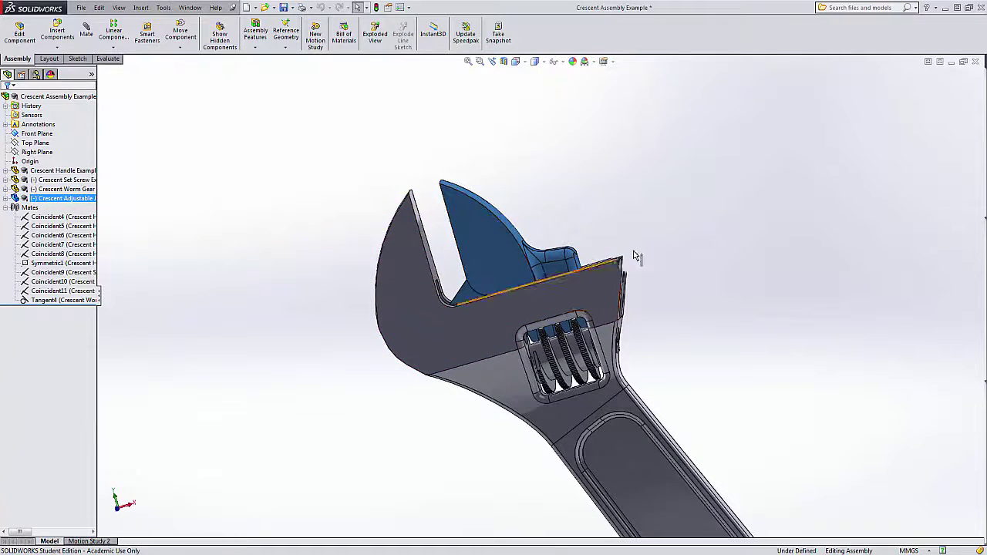
scroll(550, 299, down, 3)
scroll(550, 302, down, 5)
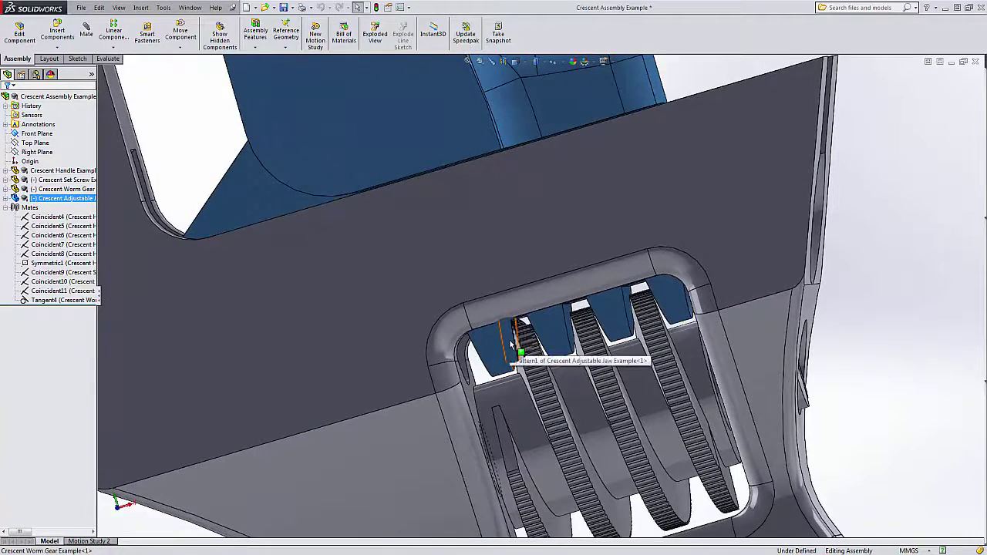
middle_drag(515, 395, 521, 373)
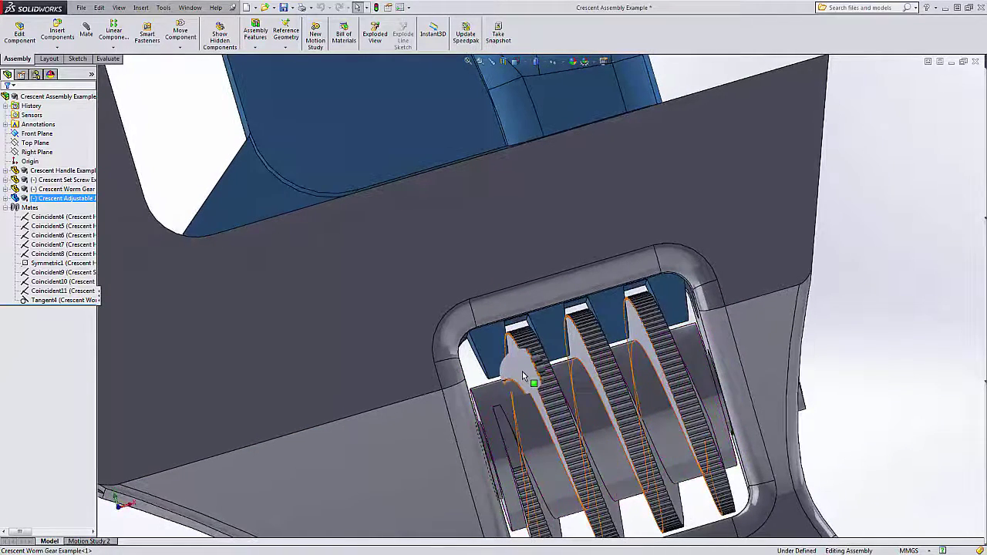
scroll(518, 369, up, 6)
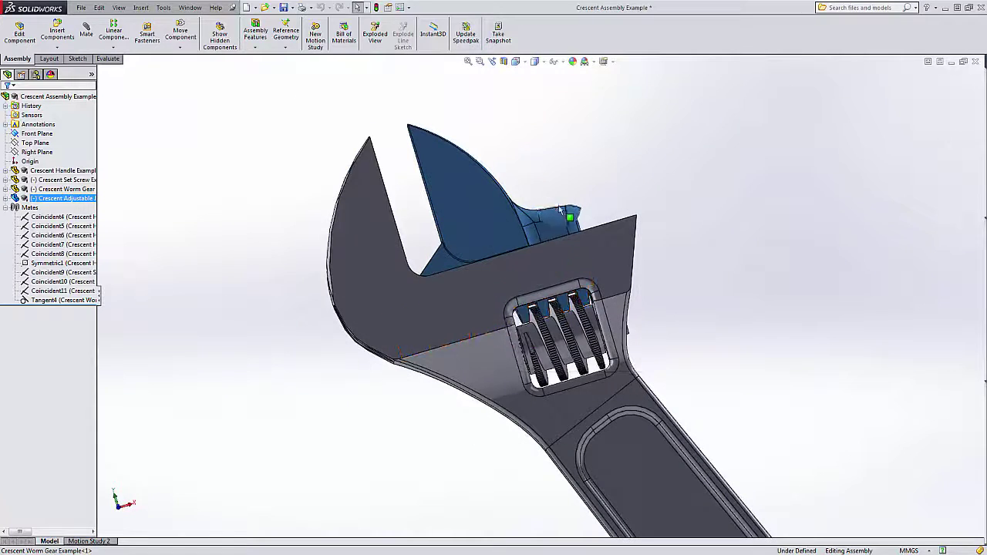
middle_drag(559, 205, 420, 243)
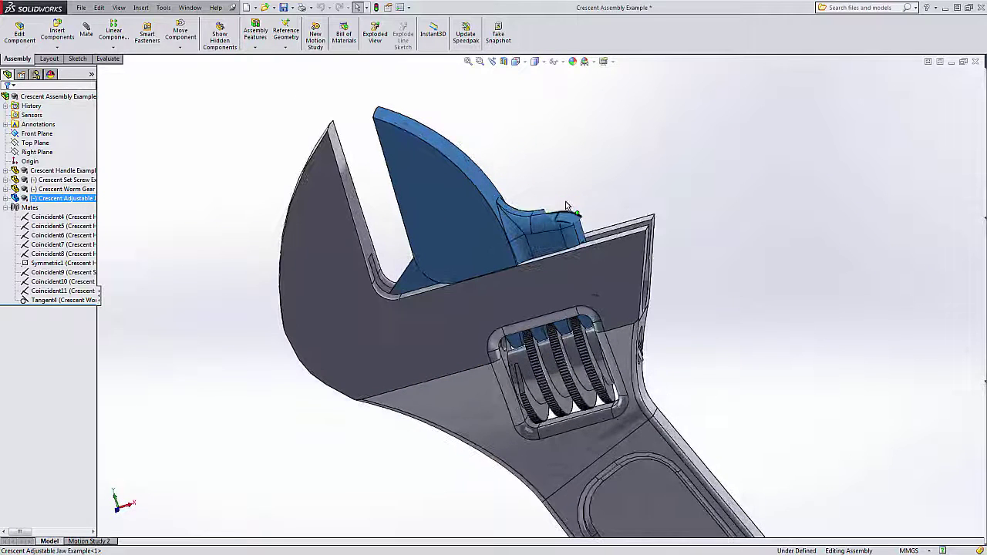
click(228, 240)
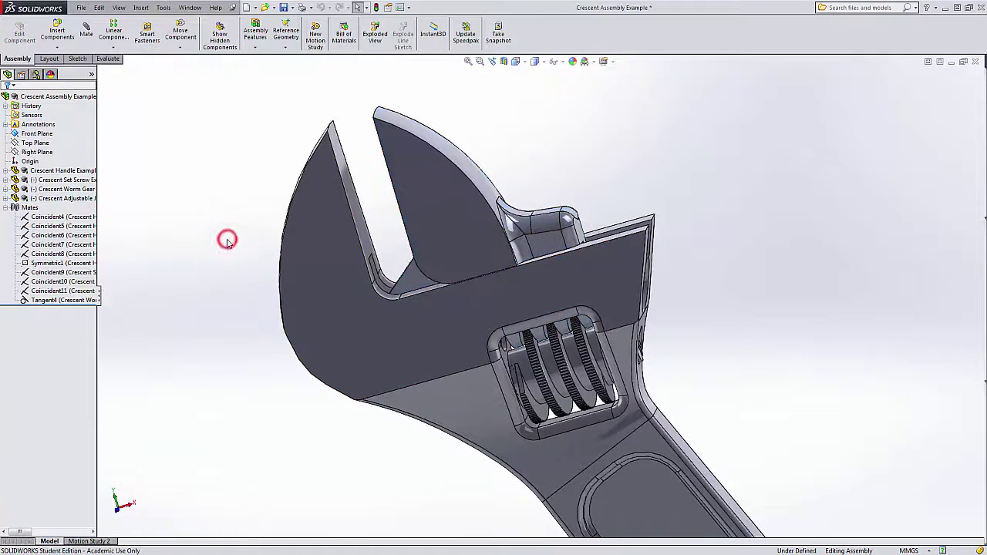
drag(582, 351, 574, 389)
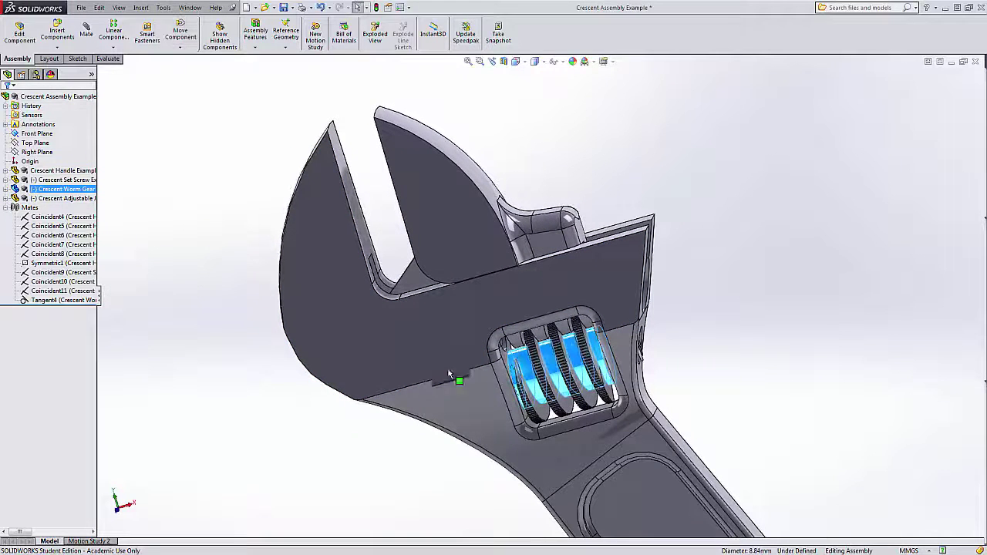
- Switch to Motion Study 2, review the worm gear's rotary motor settings, and close the motor definition
click(89, 540)
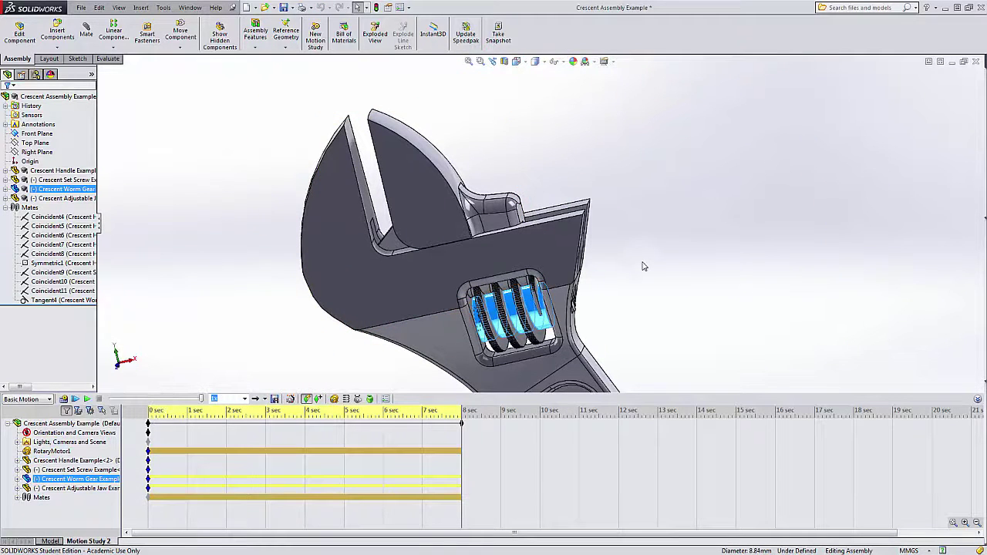
right_click(51, 451)
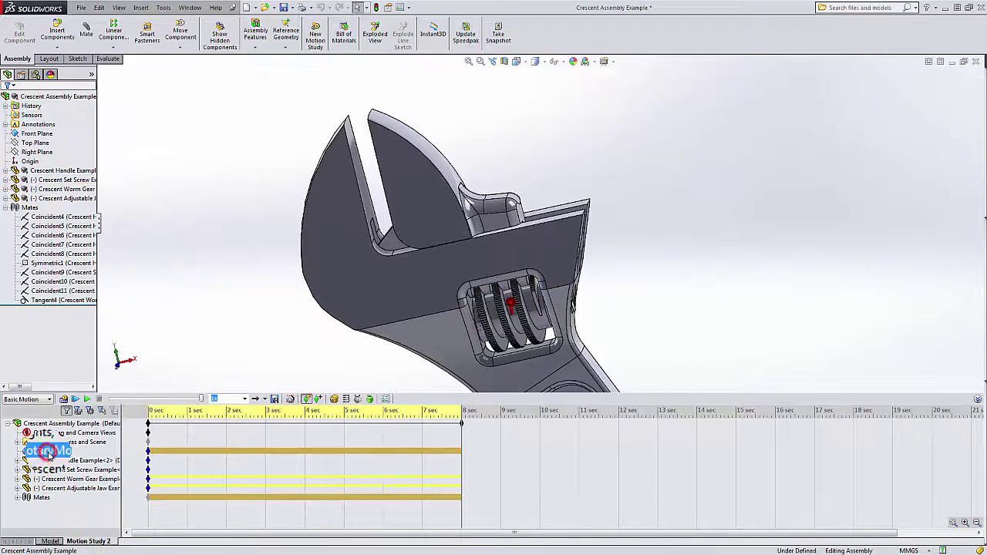
click(65, 461)
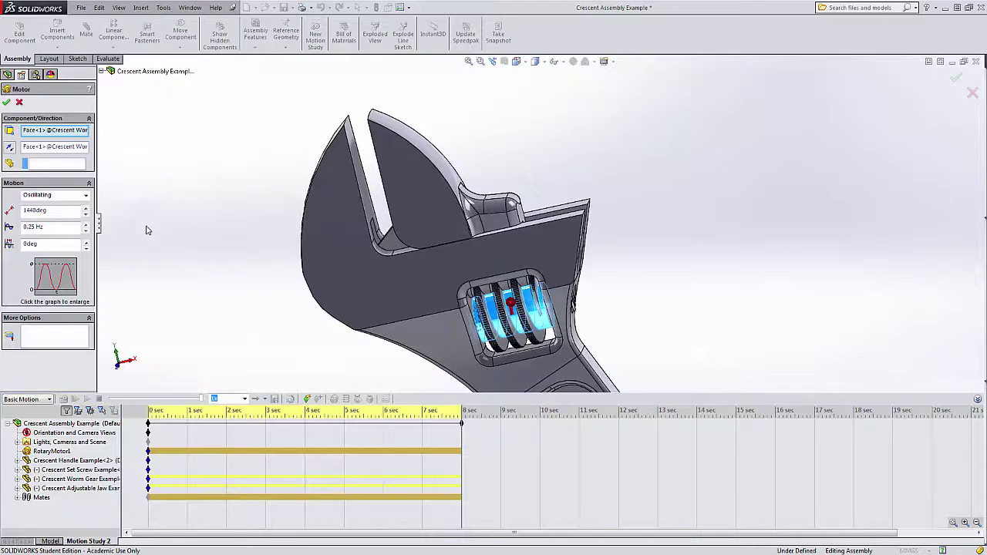
key(Return)
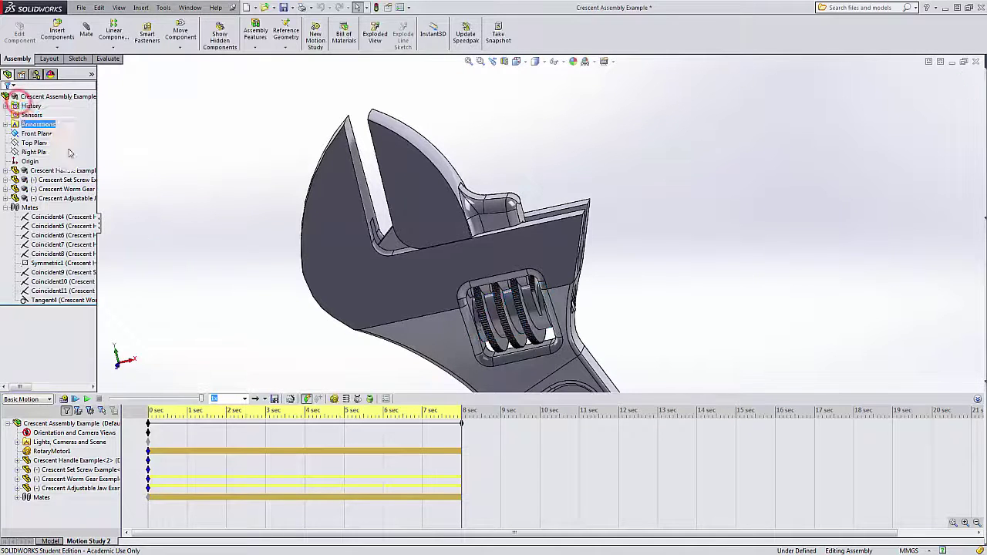